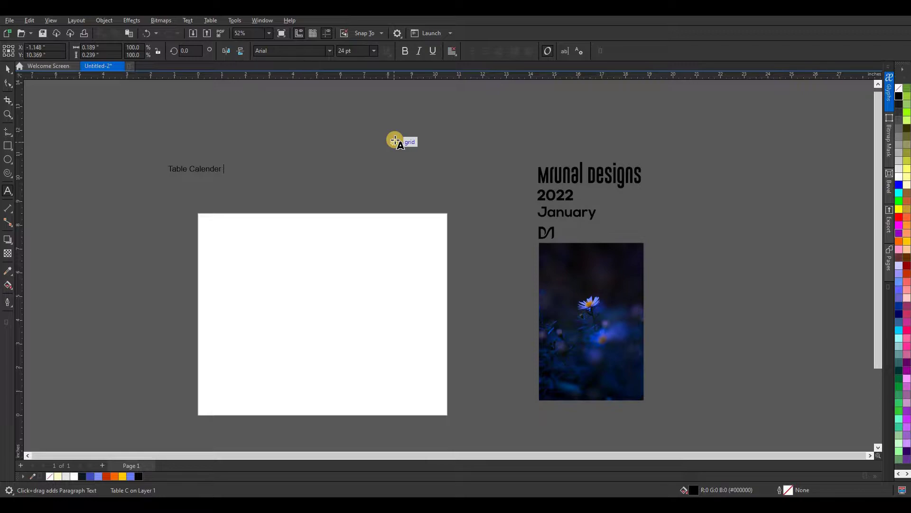
Complete the heading as "Table Calender Design", enlarge it to about 61 pt and centre it above the page.
type("Design")
left_click(8, 69)
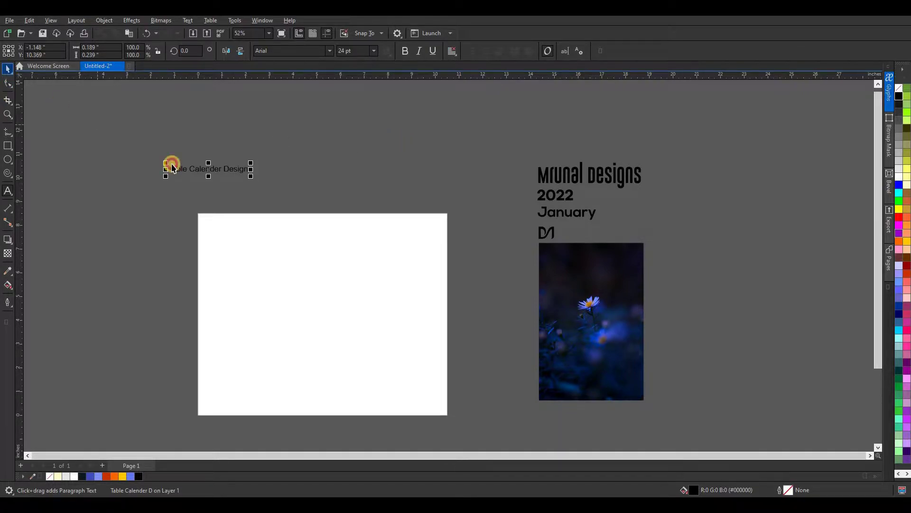
left_click_drag(251, 176, 380, 196)
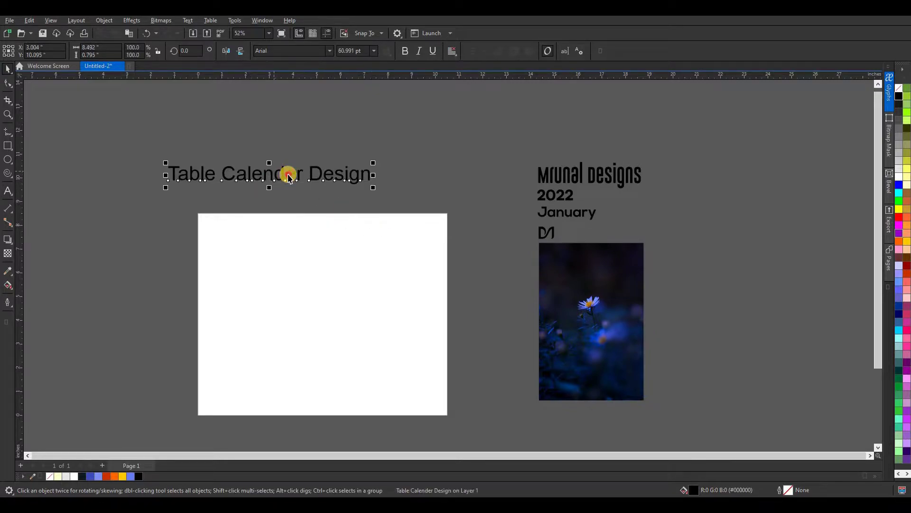
left_click_drag(298, 172, 346, 178)
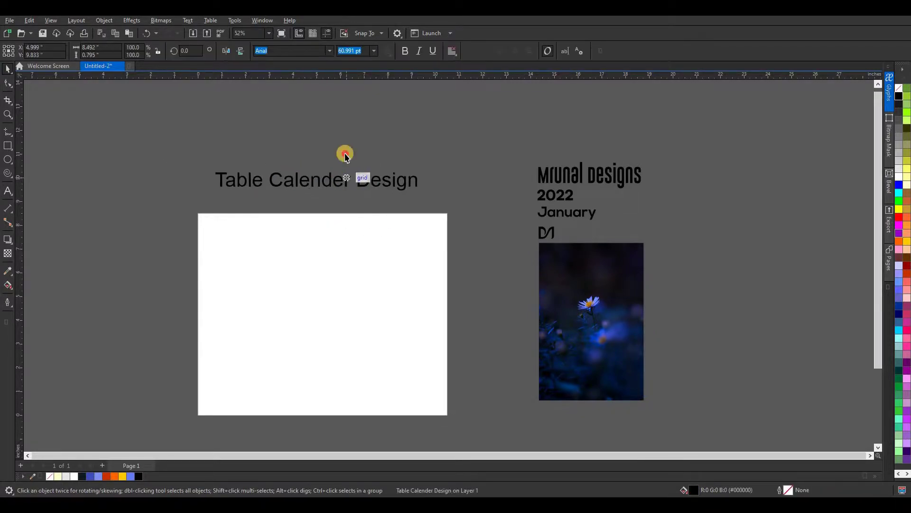
left_click(347, 150)
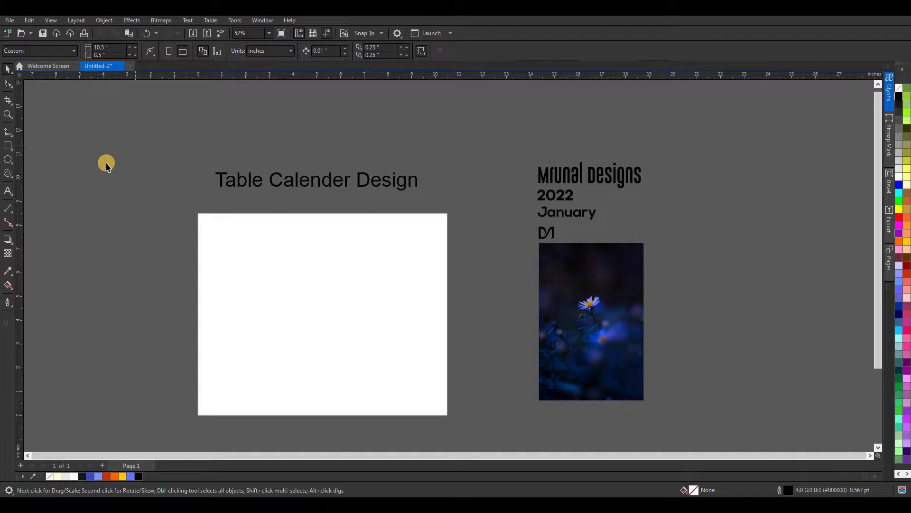
Run the CreateCalendar macro from the CalendarWizard project's Wizard module.
left_click(229, 21)
mouse_move(294, 71)
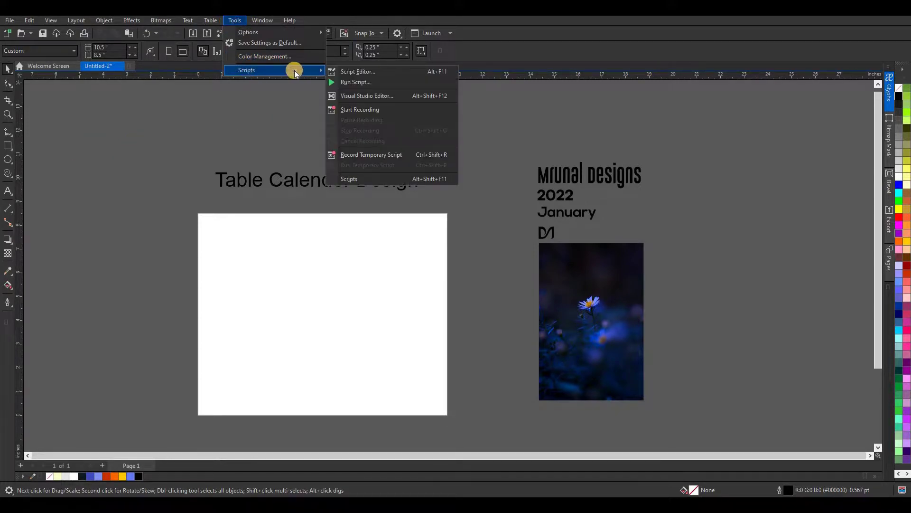
left_click(379, 180)
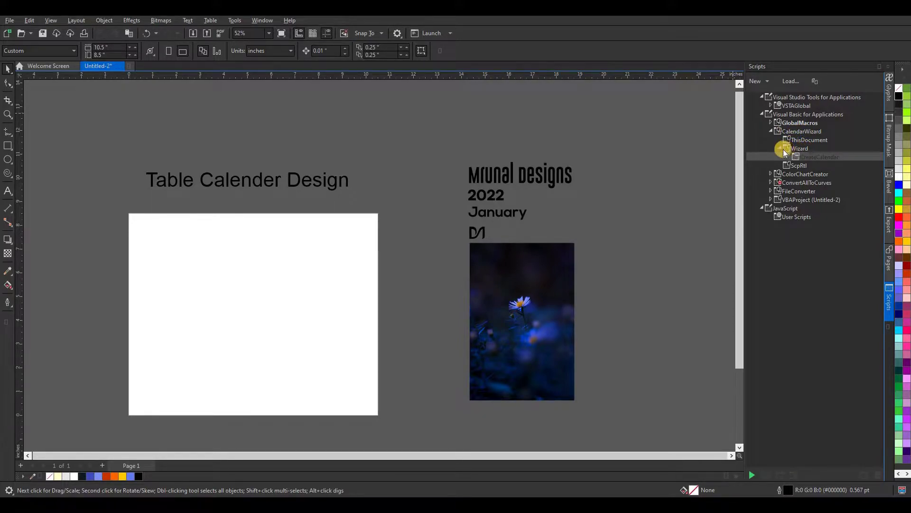
left_click(784, 149)
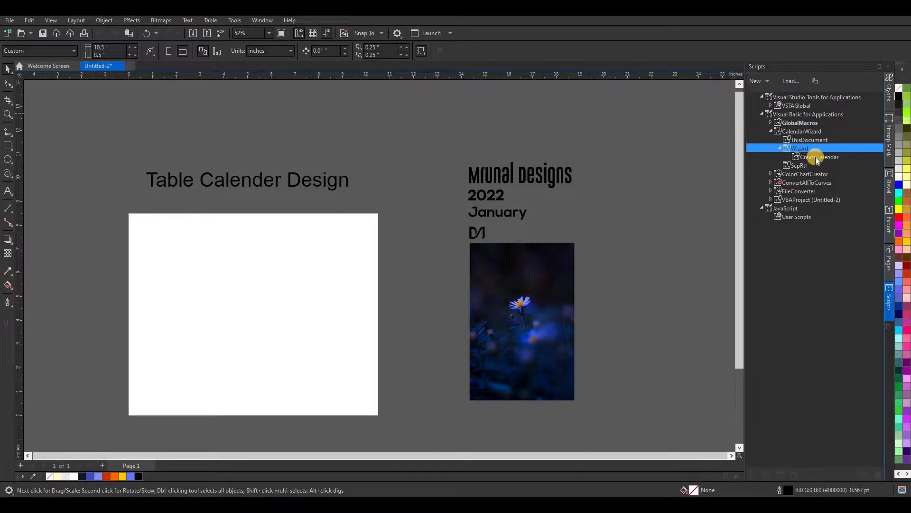
double_click(816, 157)
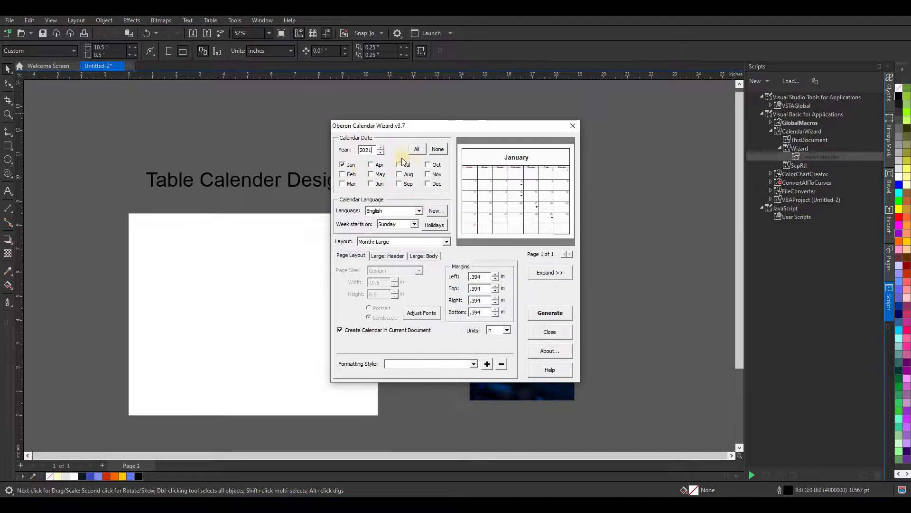
Include all twelve months of 2021 in the calendar.
left_click(414, 149)
left_click(437, 149)
left_click(342, 164)
left_click(418, 152)
Try the Month: Large + 2 Small, Month: Large + 12 Small [Top] and Year: 12 Small [4x3] layouts, and return to Month: Large.
left_click(447, 241)
left_click(415, 257)
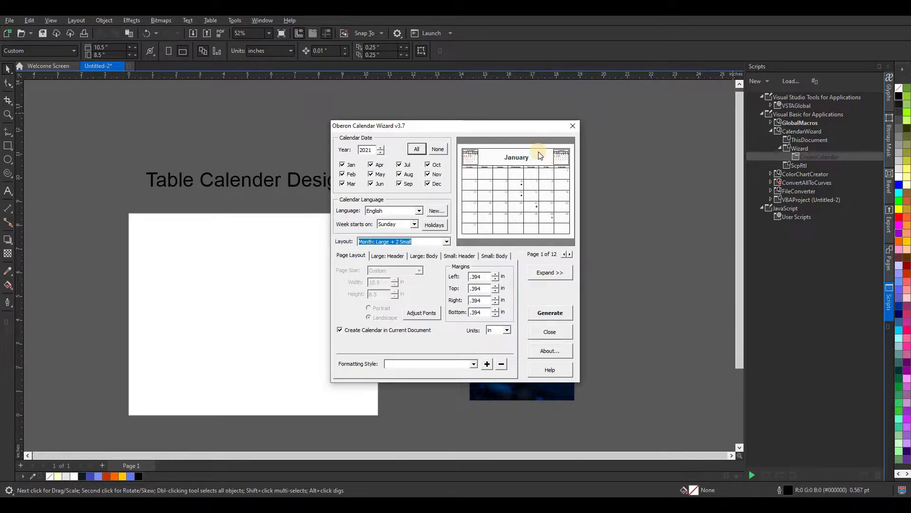
left_click(446, 242)
left_click(411, 276)
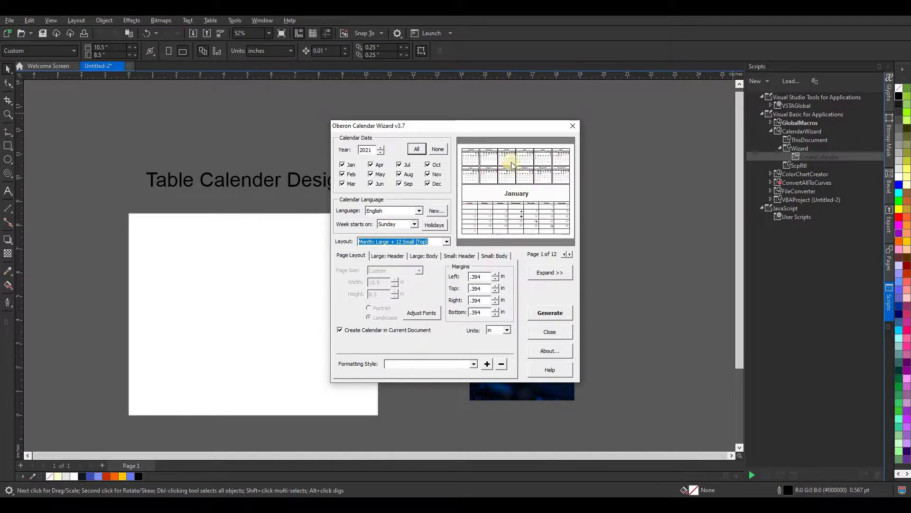
left_click(446, 242)
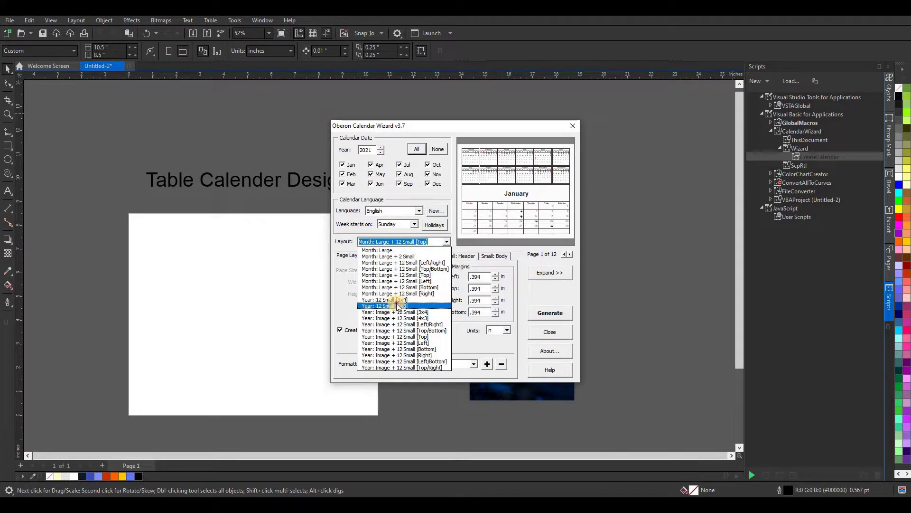
key("Return")
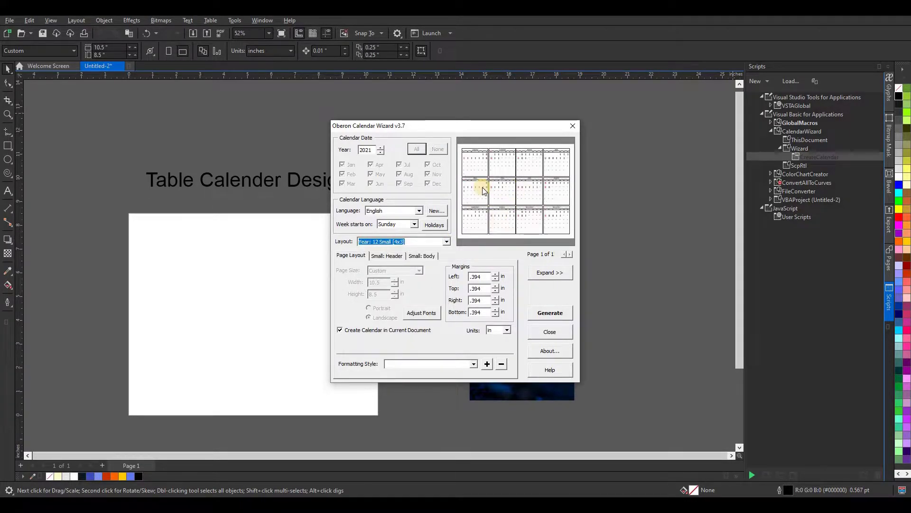
left_click(446, 242)
left_click(404, 250)
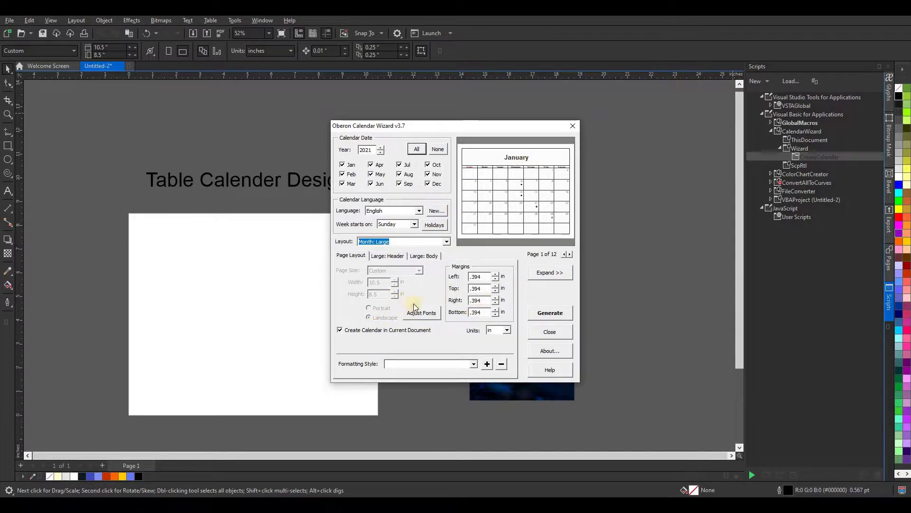
Set the large calendar's month title font to Arial CE MT Black Oblique, 20 pt.
left_click(396, 256)
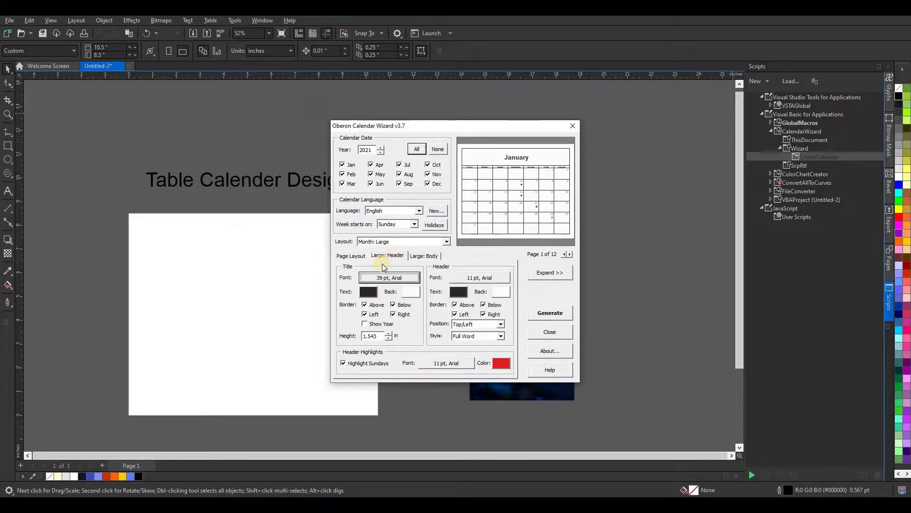
left_click(405, 281)
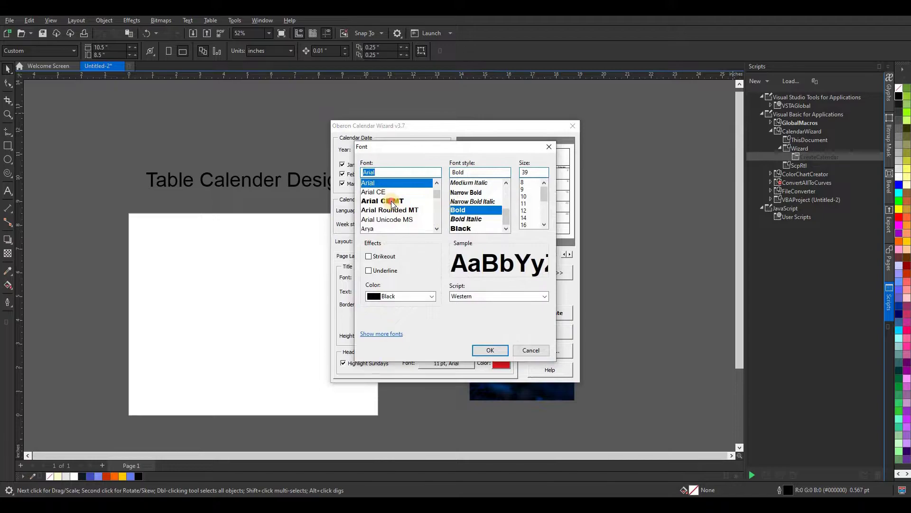
left_click(393, 201)
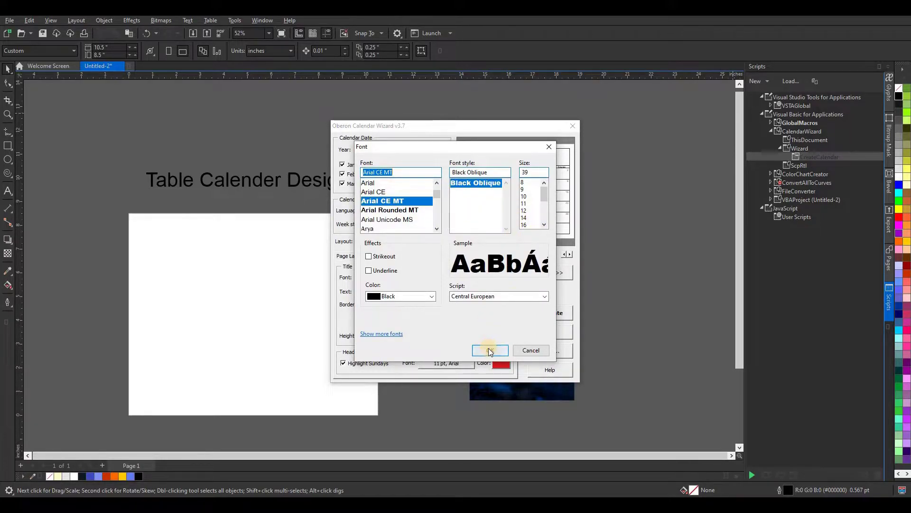
left_click(544, 225)
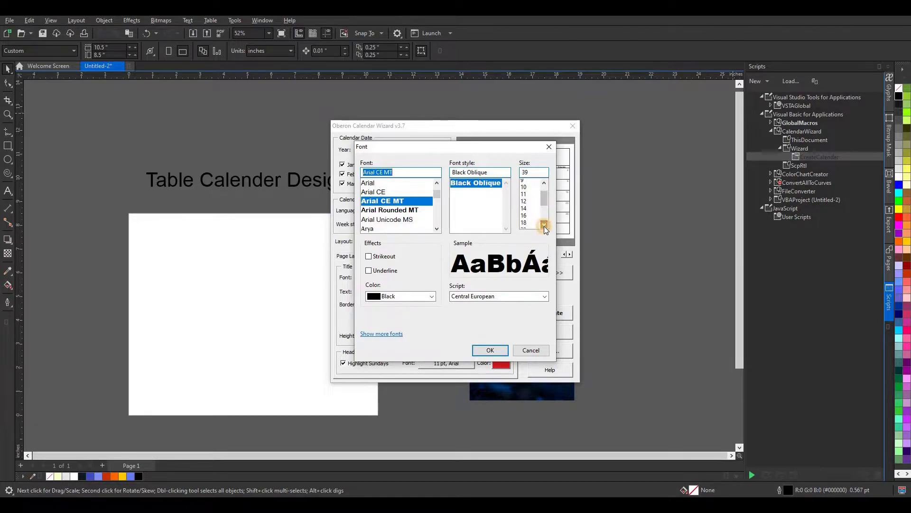
left_click(527, 225)
left_click(487, 351)
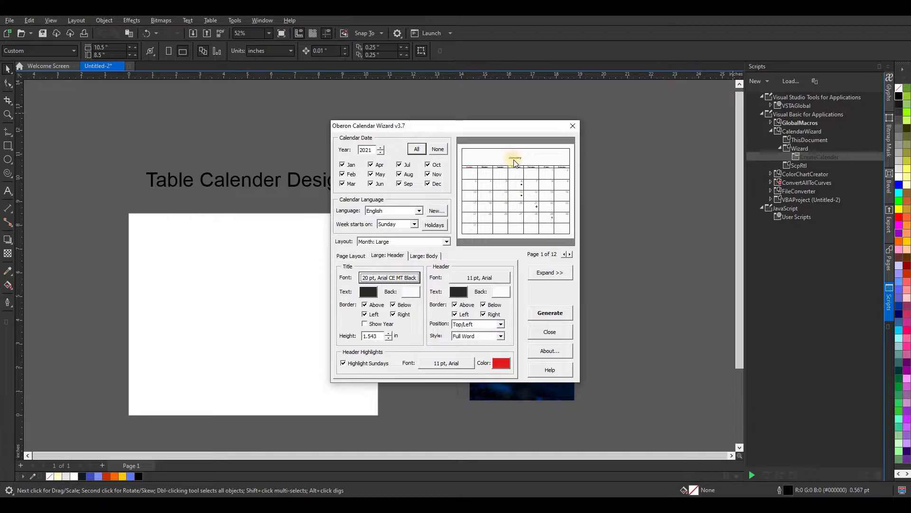
Set the month title's font size to 72 pt and preview it briefly with the year shown.
left_click(470, 275)
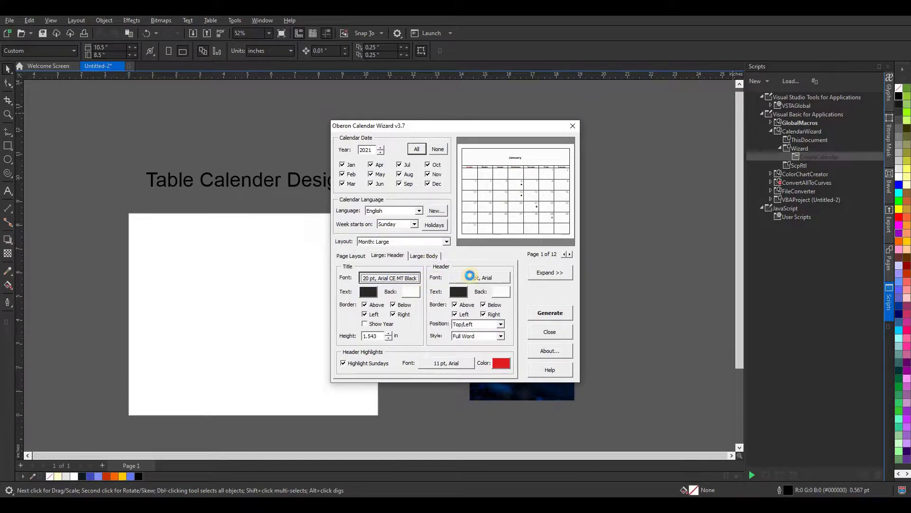
left_click(546, 221)
left_click(528, 224)
left_click(487, 351)
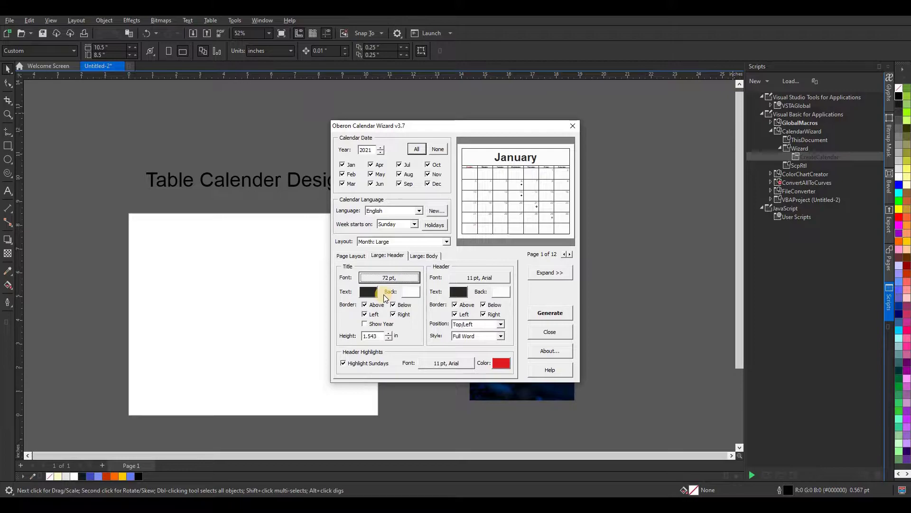
left_click(364, 325)
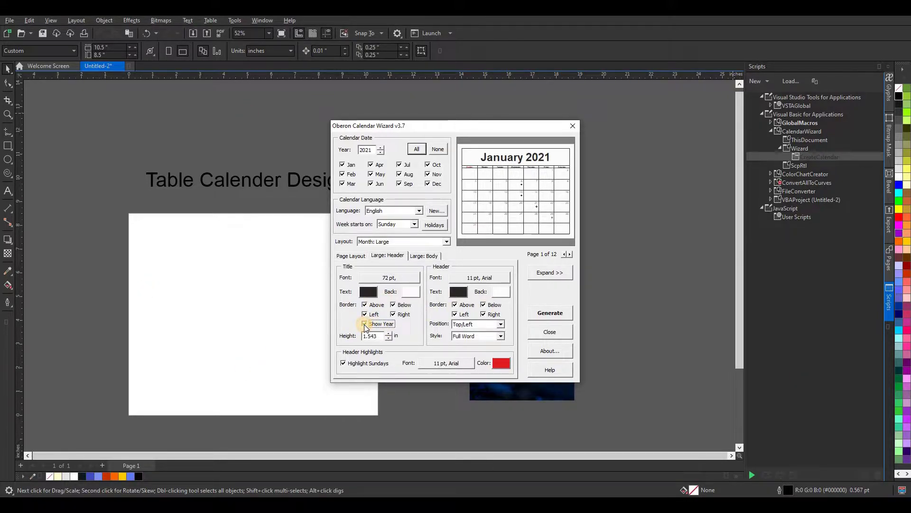
left_click(364, 323)
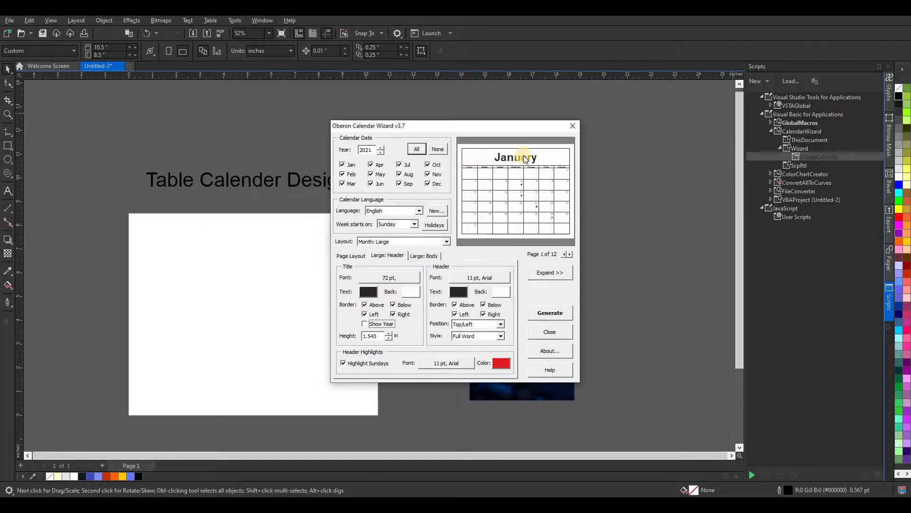
Fill the month title's background with red #E52C2D and try it without its lower border.
left_click(410, 292)
left_click(418, 194)
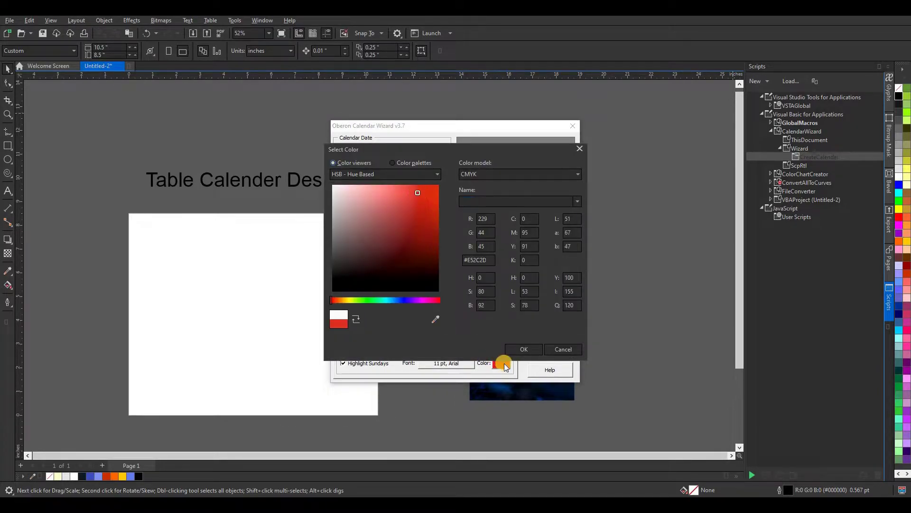
left_click(524, 349)
left_click(410, 292)
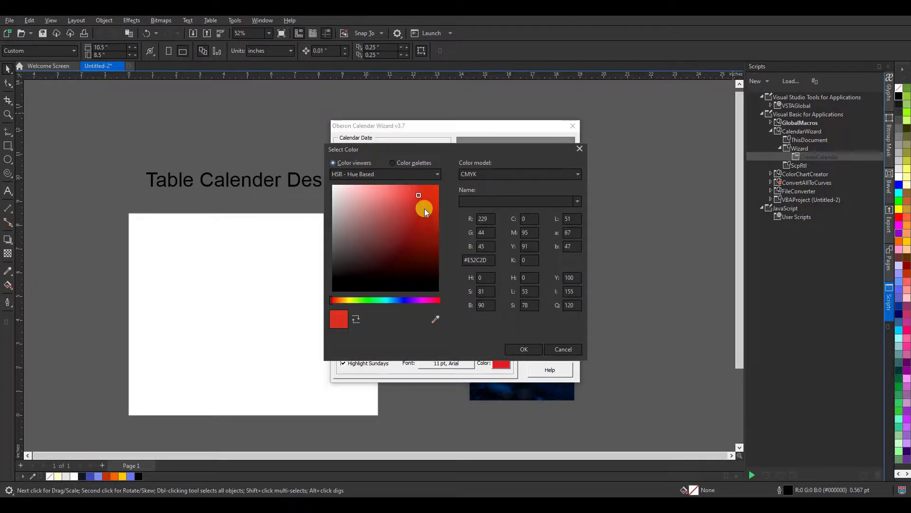
left_click(523, 348)
left_click(404, 305)
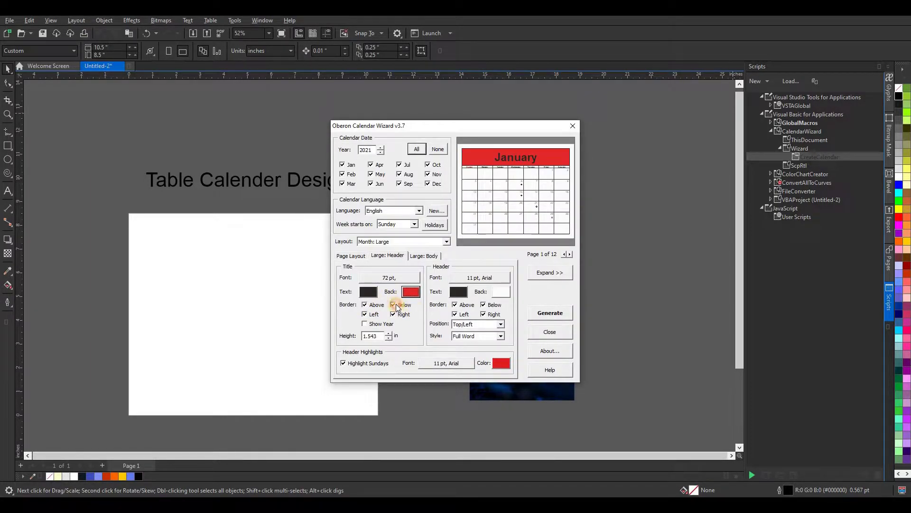
left_click(393, 304)
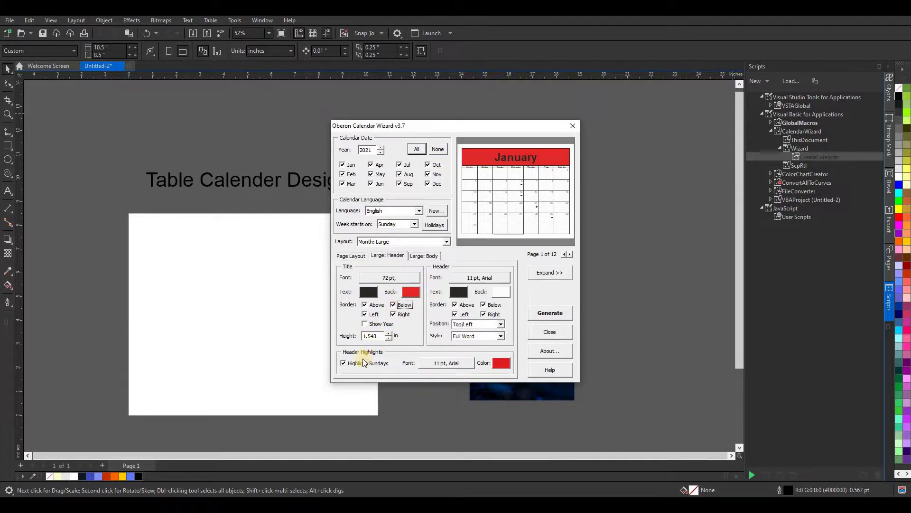
Set the weekday header's font to Arial CE Medium.
left_click(472, 276)
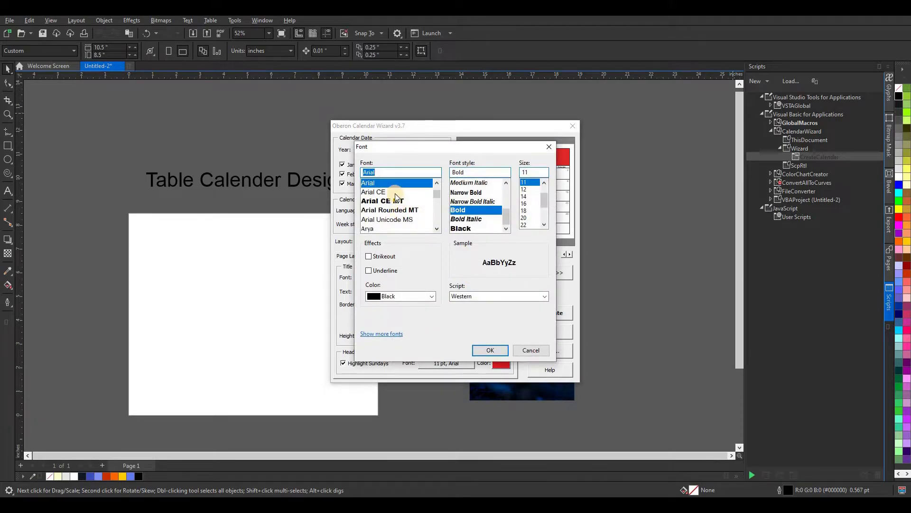
left_click(395, 192)
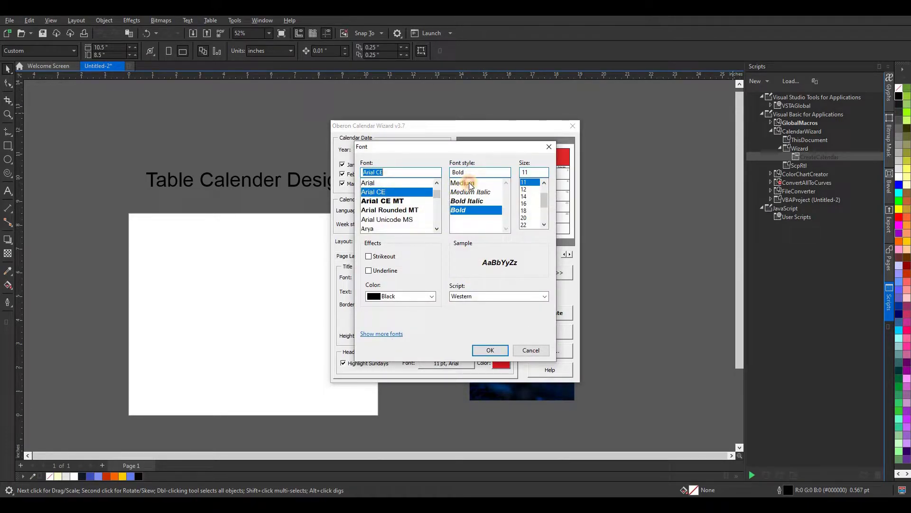
left_click(470, 183)
left_click(489, 349)
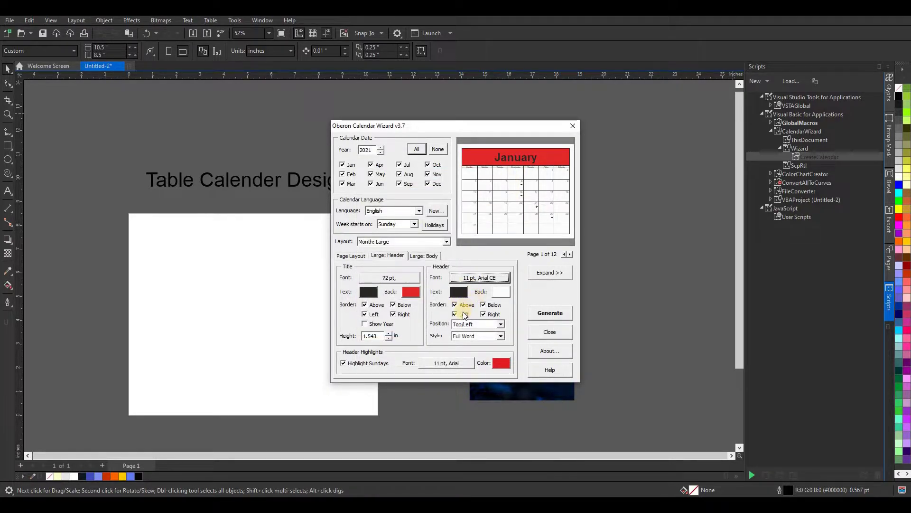
Compare the One Letter and Full Word weekday name styles and set the style to Short Form.
left_click(501, 336)
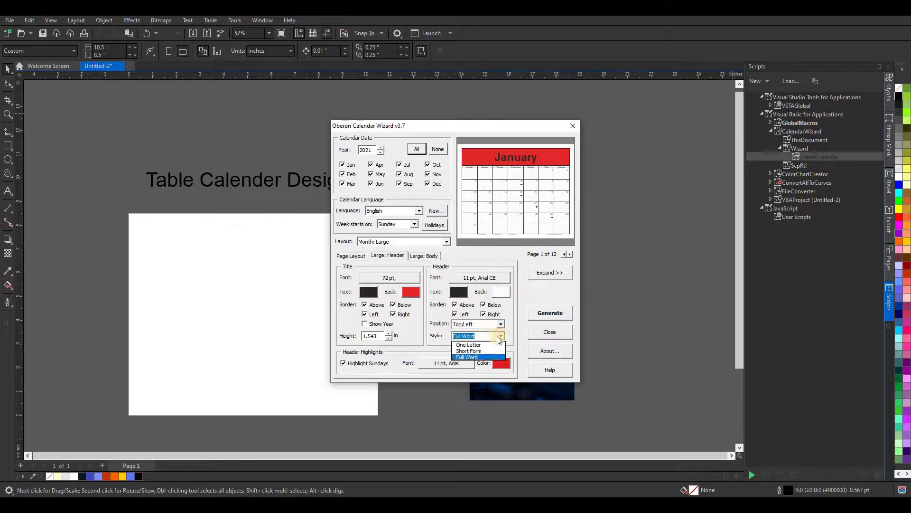
left_click(478, 351)
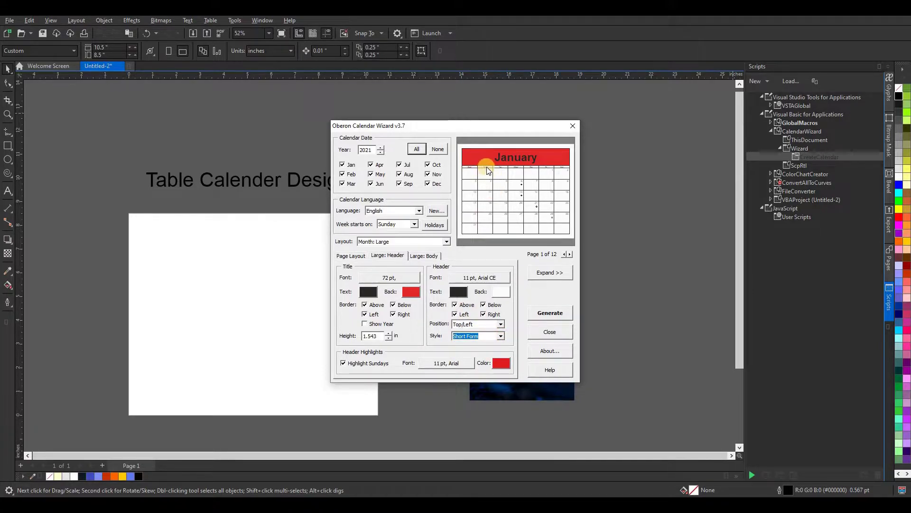
left_click(501, 335)
left_click(475, 345)
left_click(502, 336)
left_click(475, 358)
left_click(481, 352)
Try the Bottom/Right position for the weekday header and return it to Top/Left.
left_click(501, 325)
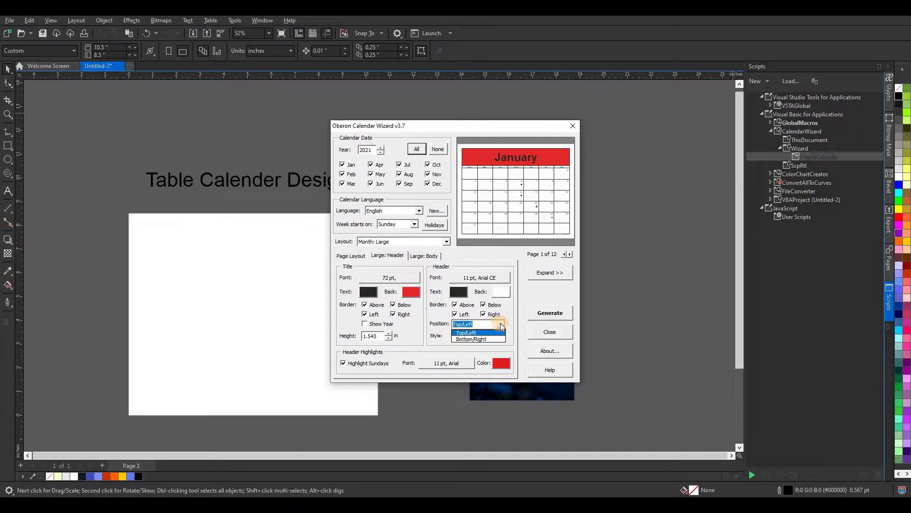
left_click(482, 339)
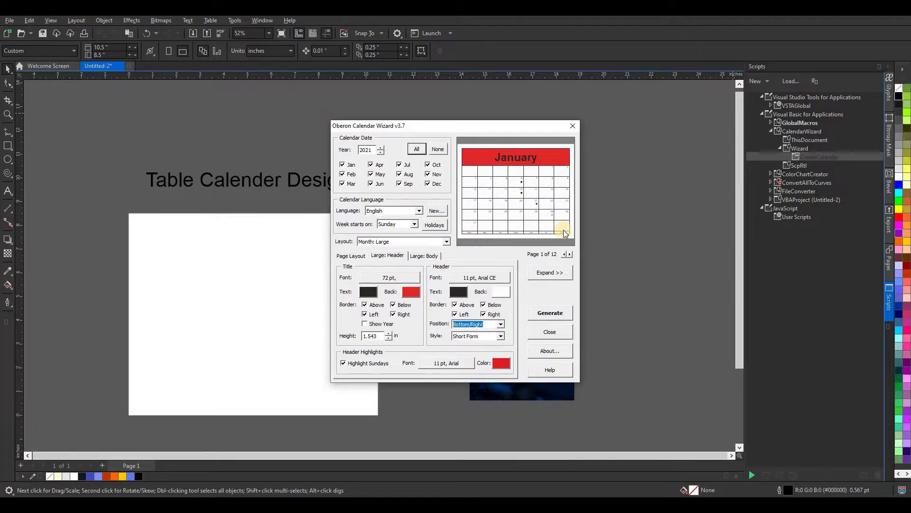
left_click(502, 324)
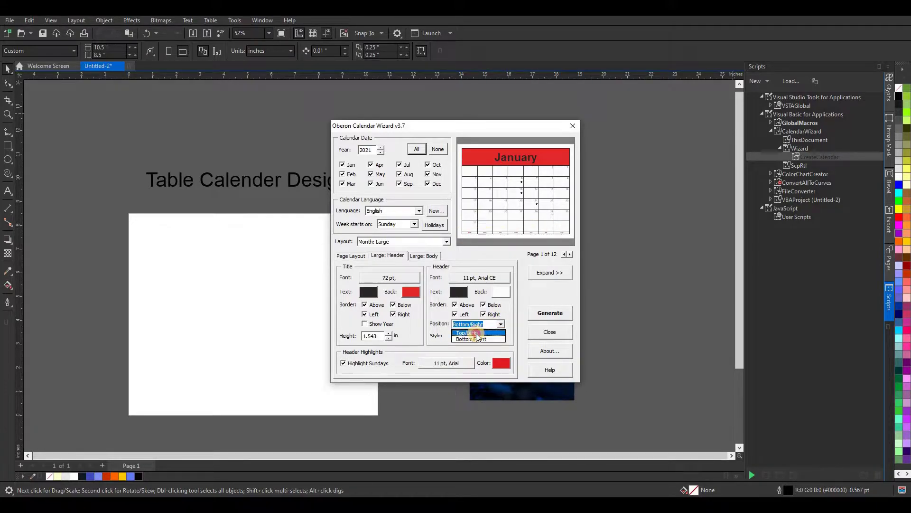
left_click(477, 332)
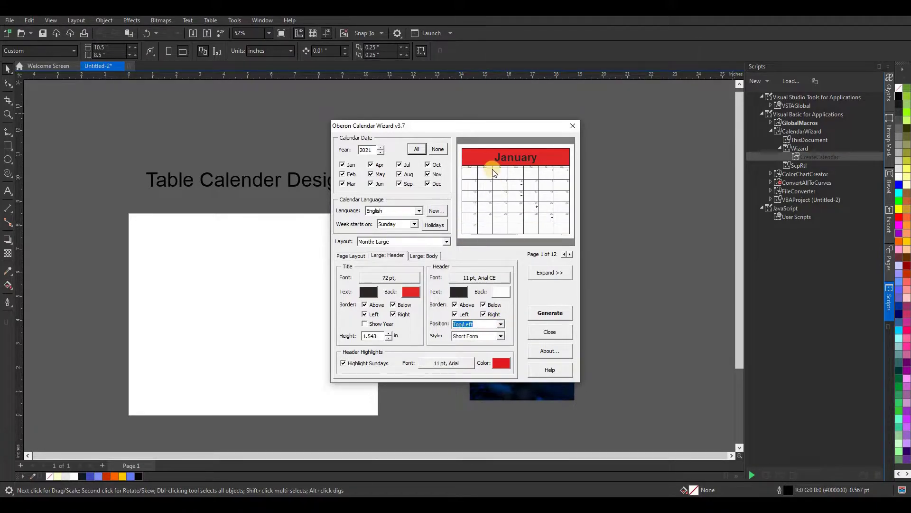
Set the weekday header's font size to 20 pt, keeping Arial CE Medium.
left_click(484, 278)
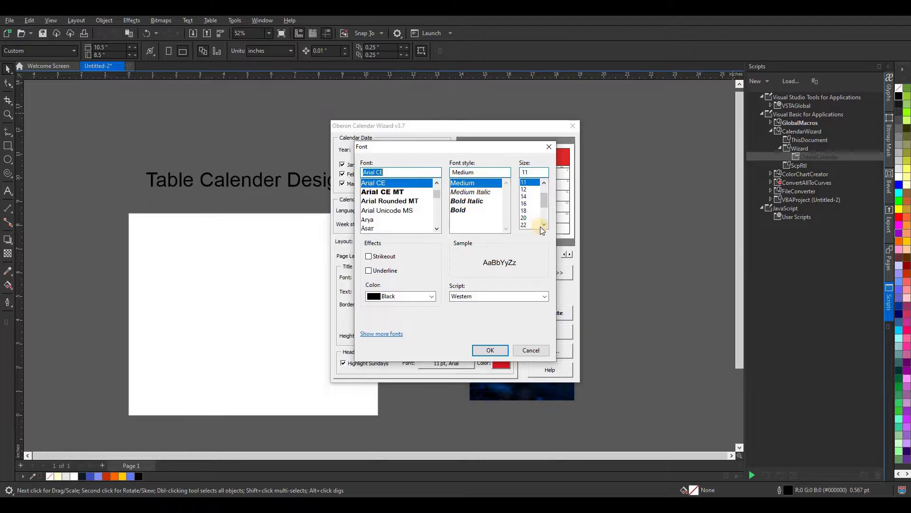
left_click(544, 225)
left_click(529, 203)
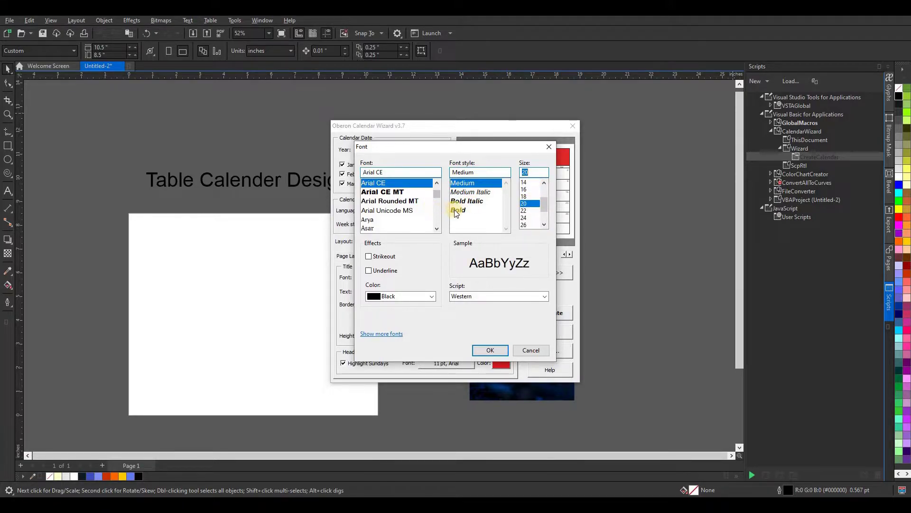
left_click(490, 349)
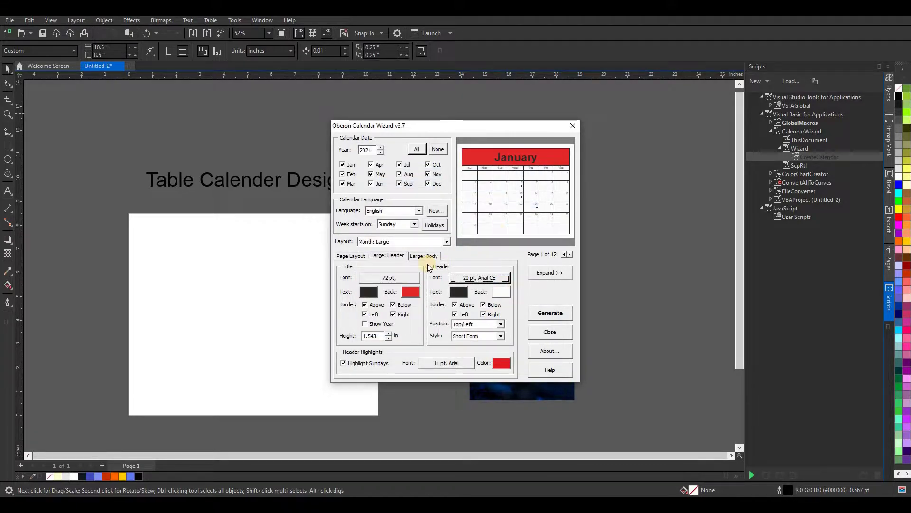
Try the vertical orientation for the large month body and return it to horizontal.
left_click(425, 257)
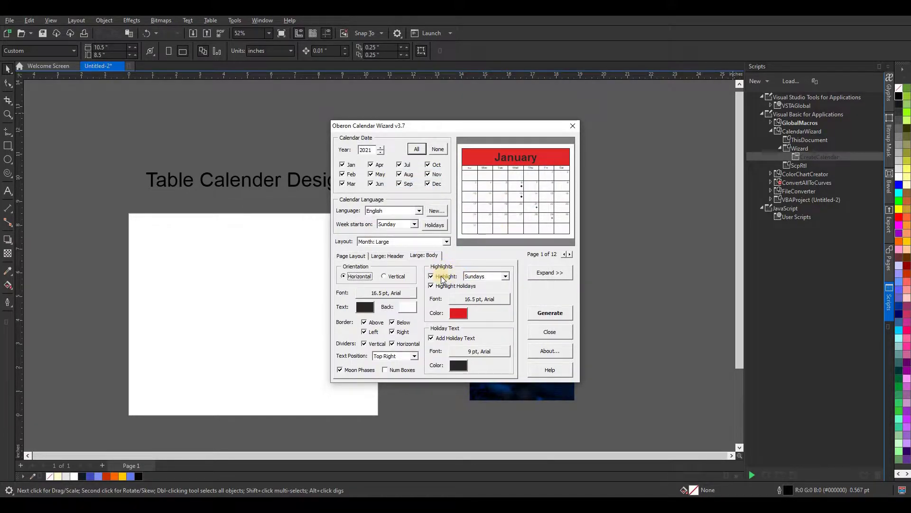
left_click(384, 277)
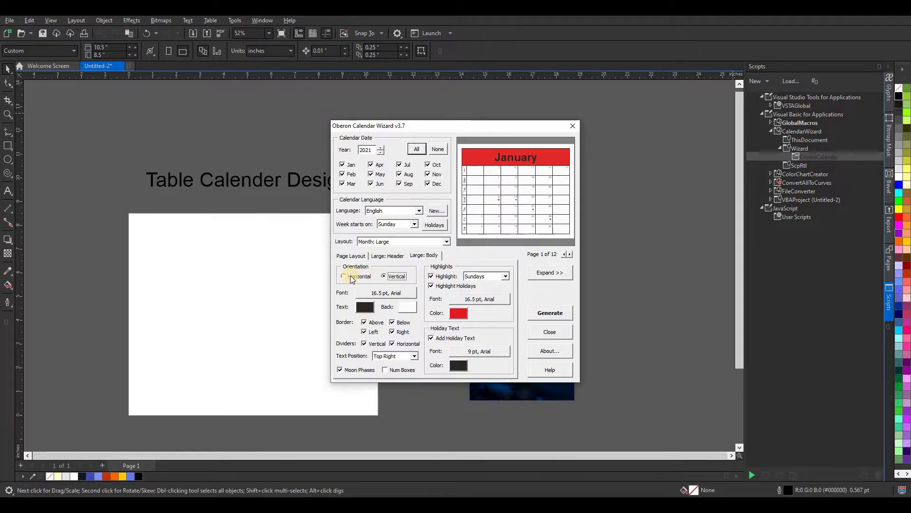
left_click(351, 277)
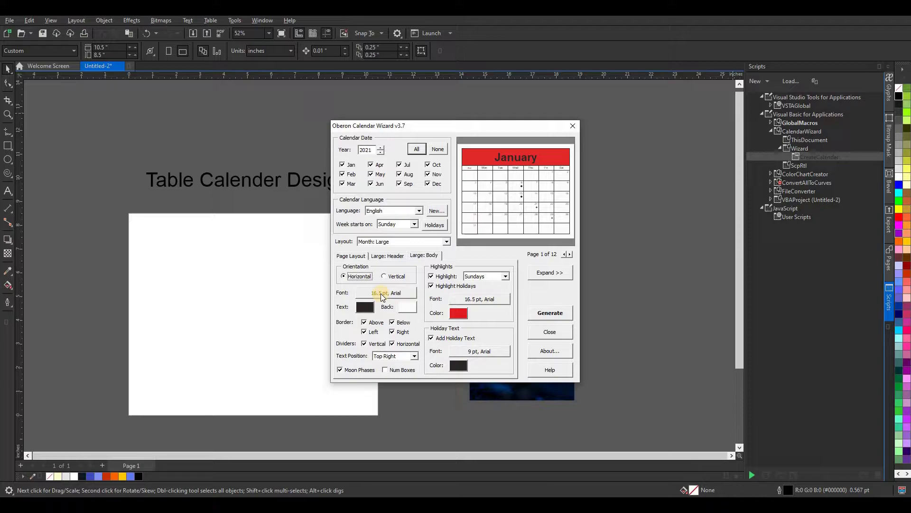
Set the date numbers' font in the large month body to Arial Bold, 22 pt.
left_click(381, 294)
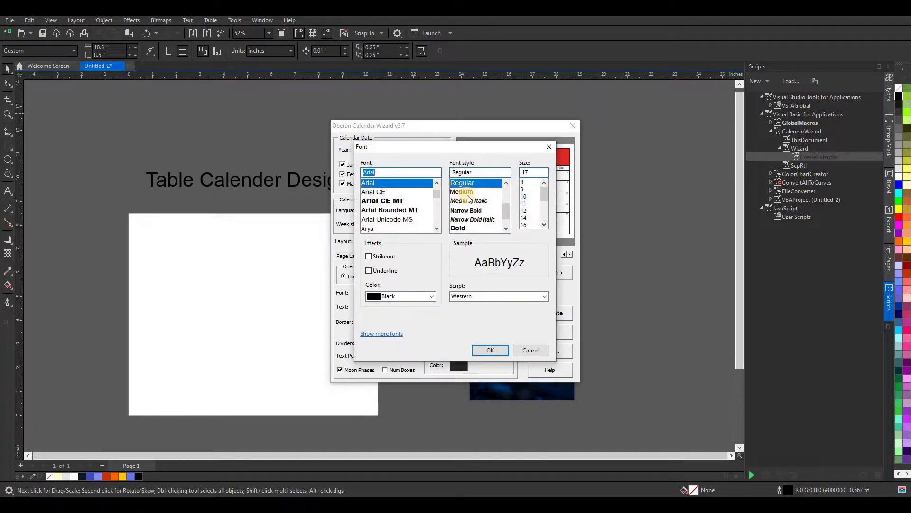
left_click(463, 228)
left_click(544, 225)
left_click(544, 225)
left_click(544, 225)
left_click(528, 224)
left_click(489, 354)
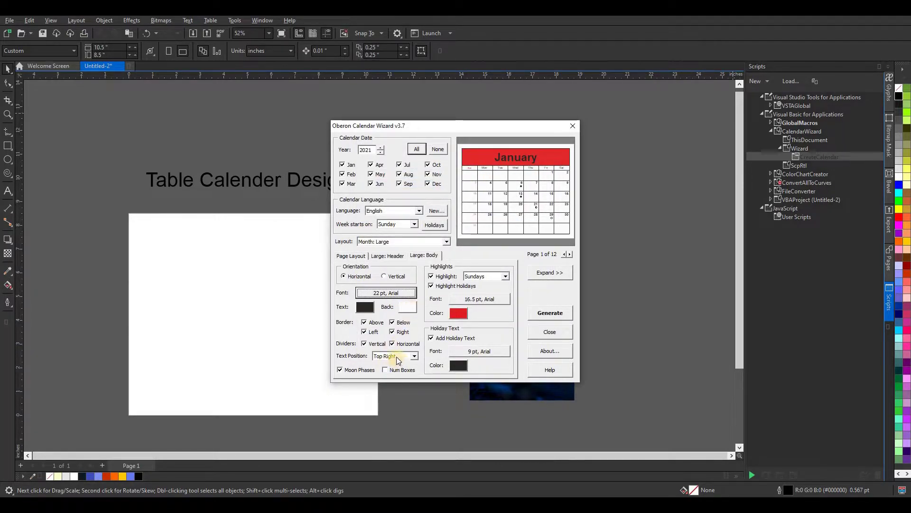
Turn off the moon phases and set the date numbers' text position to Center.
left_click(340, 369)
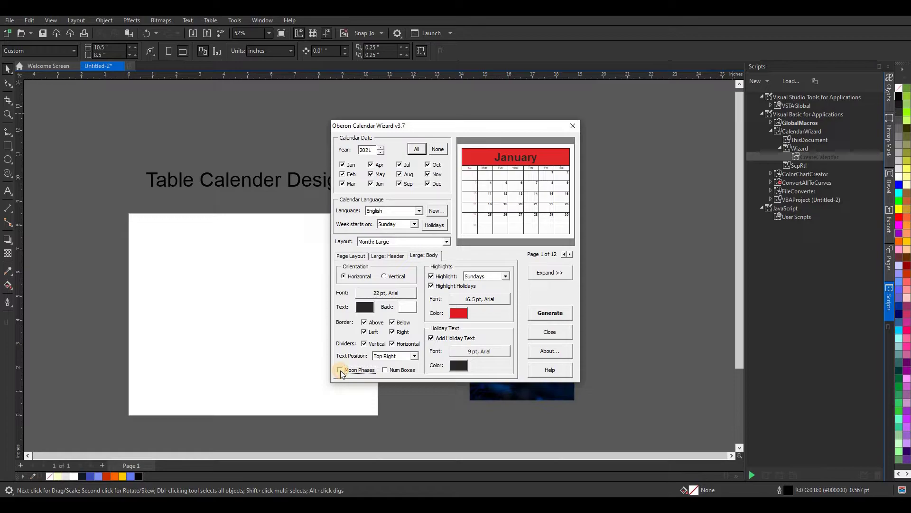
left_click(414, 356)
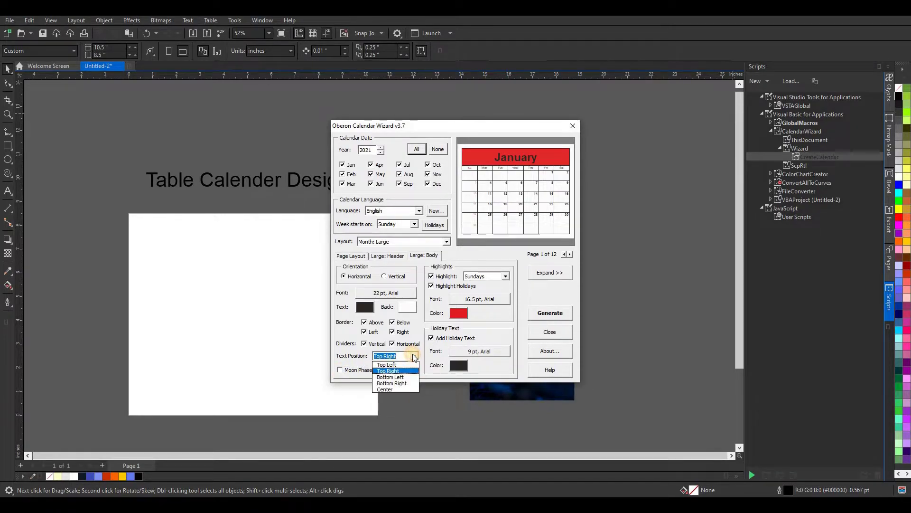
left_click(392, 391)
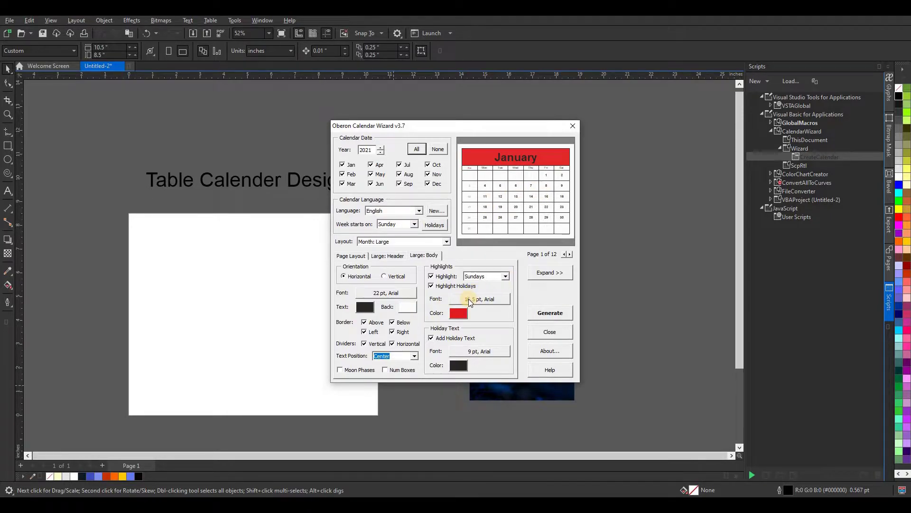
Set the font of the highlighted Sundays and holidays to Arial Bold, 22 pt.
left_click(470, 299)
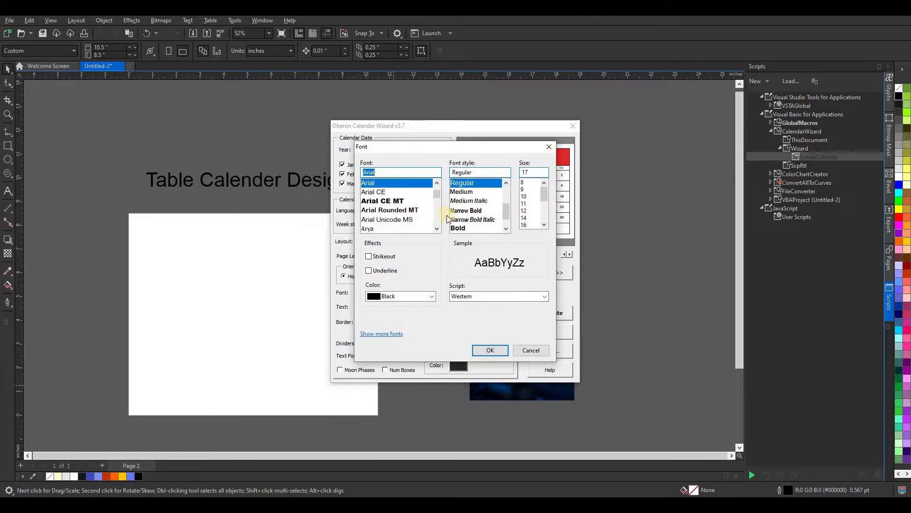
left_click(458, 228)
left_click(545, 224)
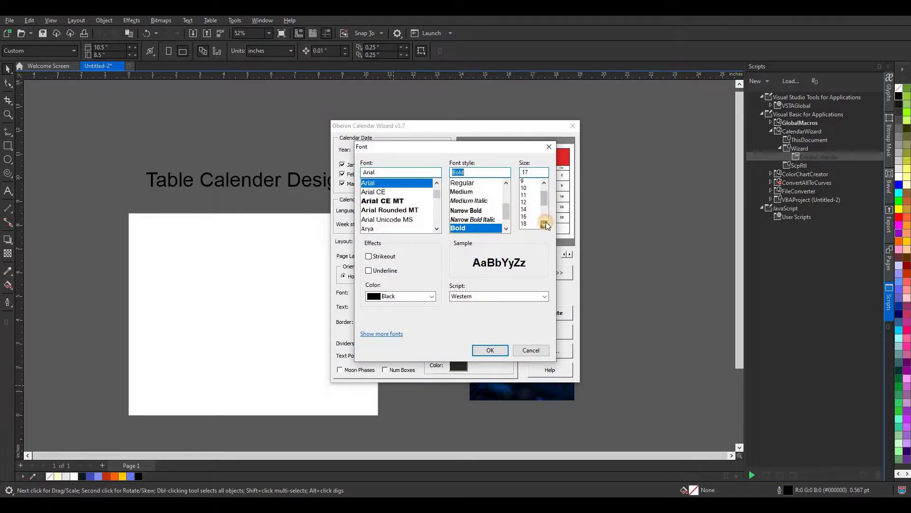
left_click(524, 226)
left_click(488, 351)
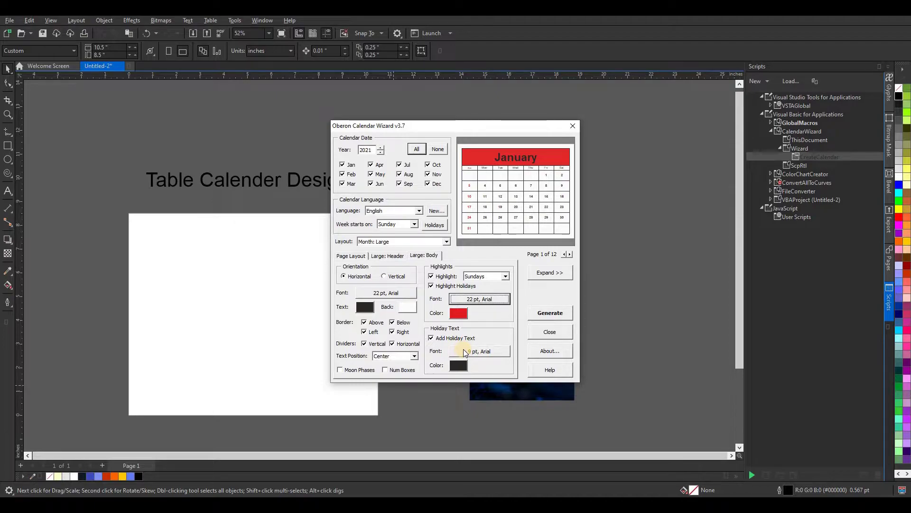
Set the holiday text's font to Arial Bold, 22 pt.
left_click(465, 351)
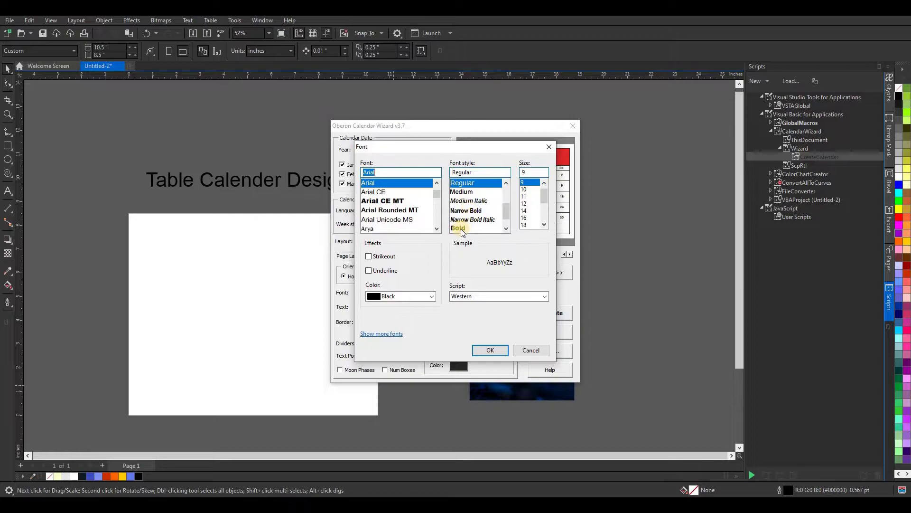
left_click(458, 228)
left_click(544, 224)
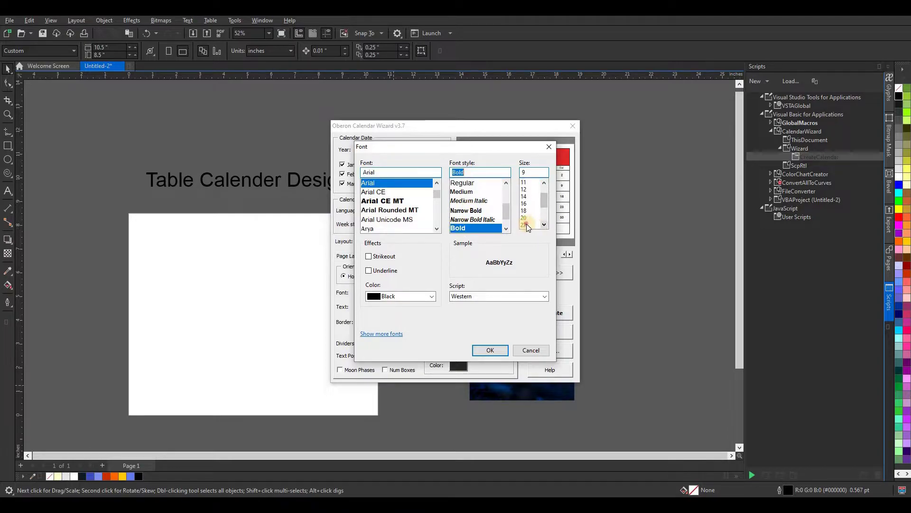
left_click(525, 224)
left_click(489, 351)
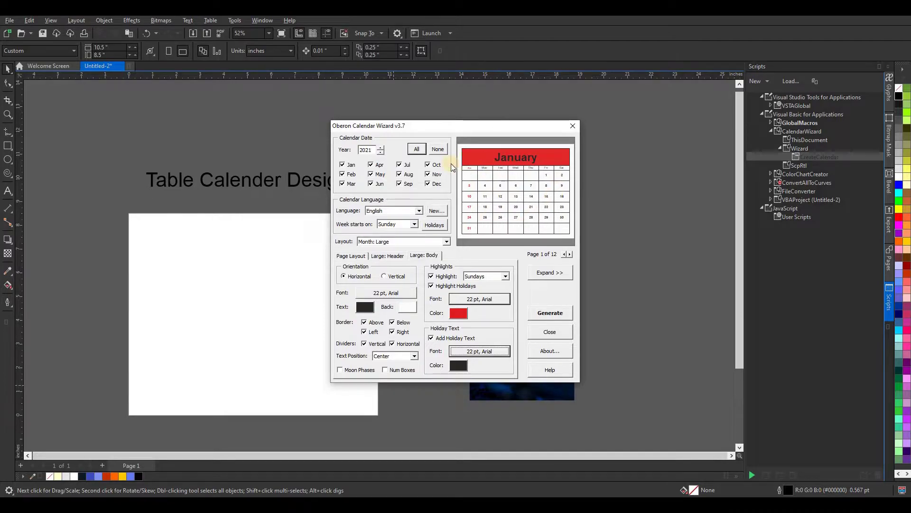
Set the calendar year to 2022, generate the calendar pages and close the wizard.
left_click(381, 148)
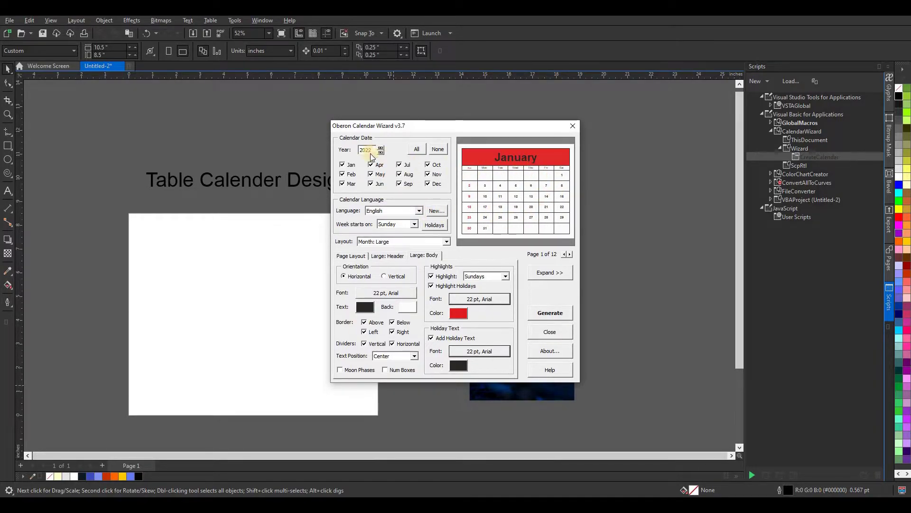
left_click(550, 313)
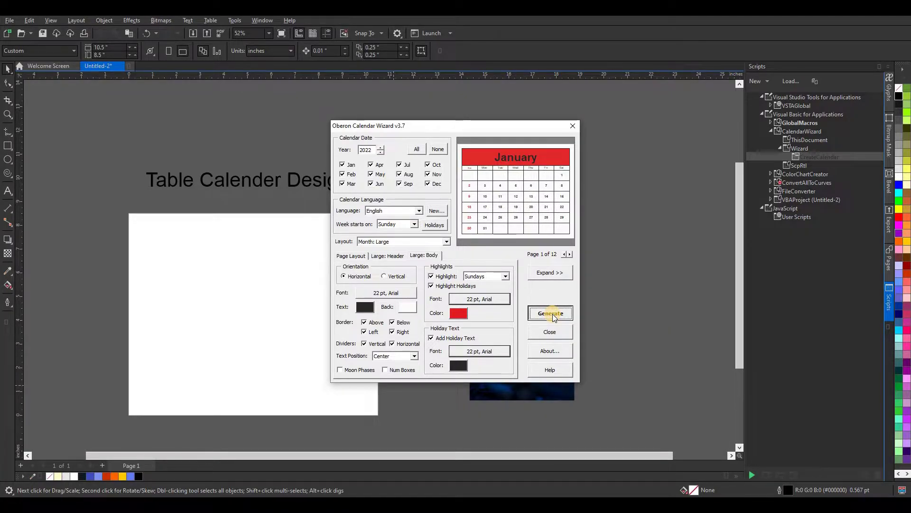
left_click(492, 276)
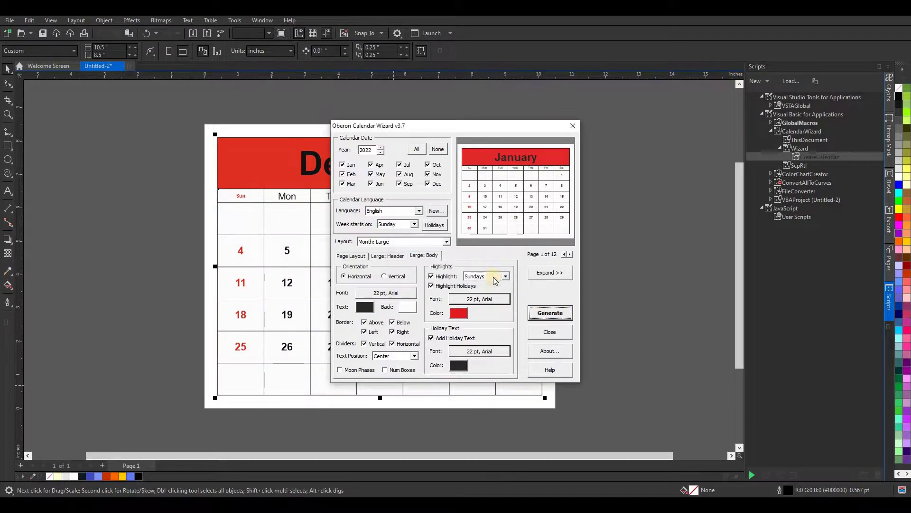
left_click(572, 125)
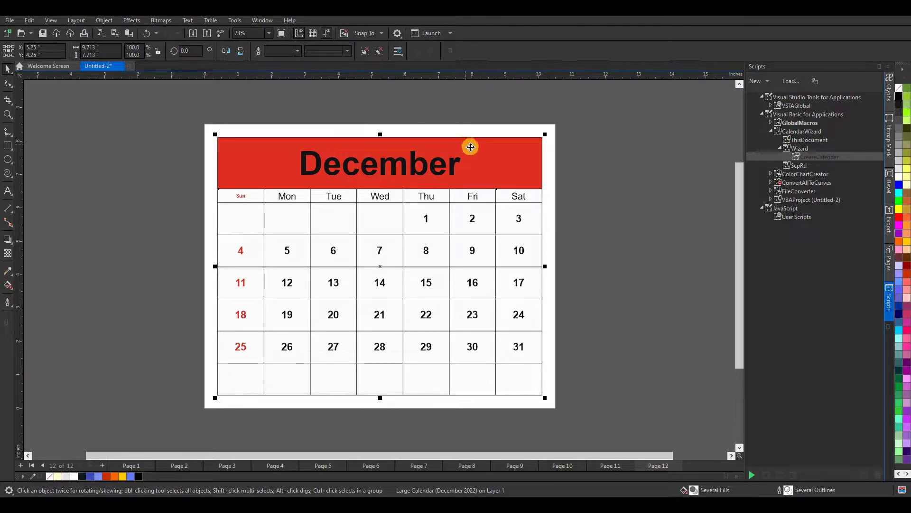
Review the generated November, June and January month pages, ending on page 1.
scroll(403, 198, "down", 2)
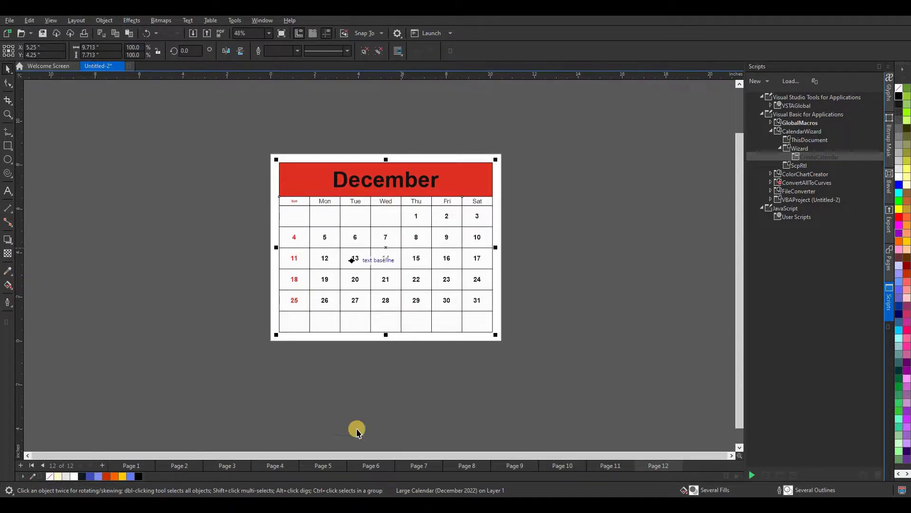
left_click(616, 466)
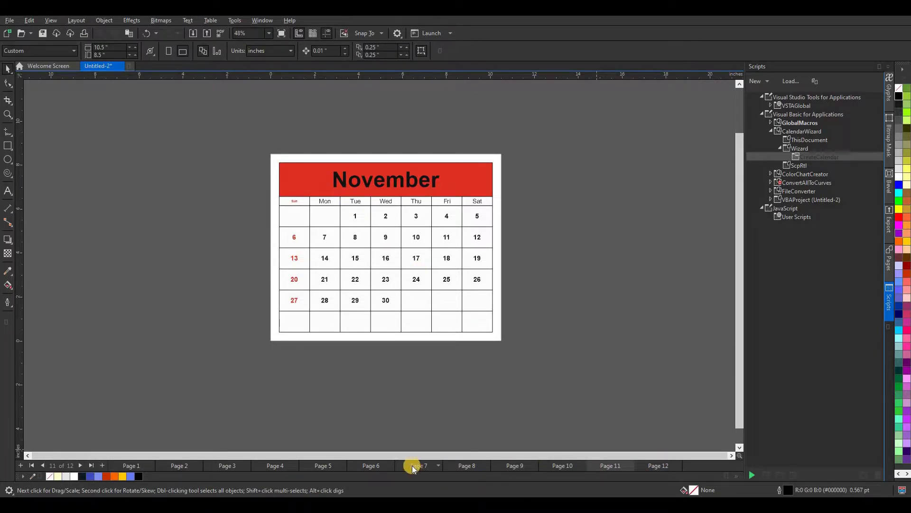
left_click(372, 467)
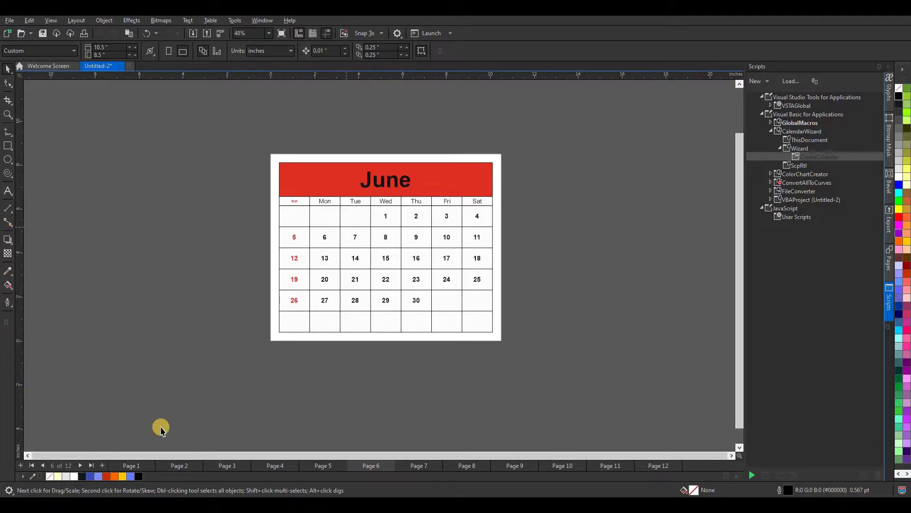
left_click(131, 466)
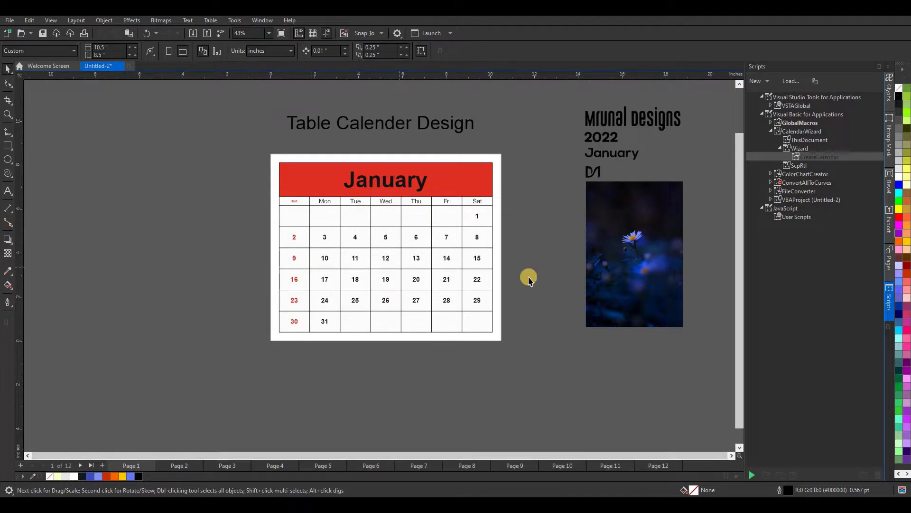
Scale the January calendar down to about 4.6 × 3.7 inches and place it off the page, below the flower photo.
scroll(342, 361, "down", 2)
scroll(389, 354, "up", 3)
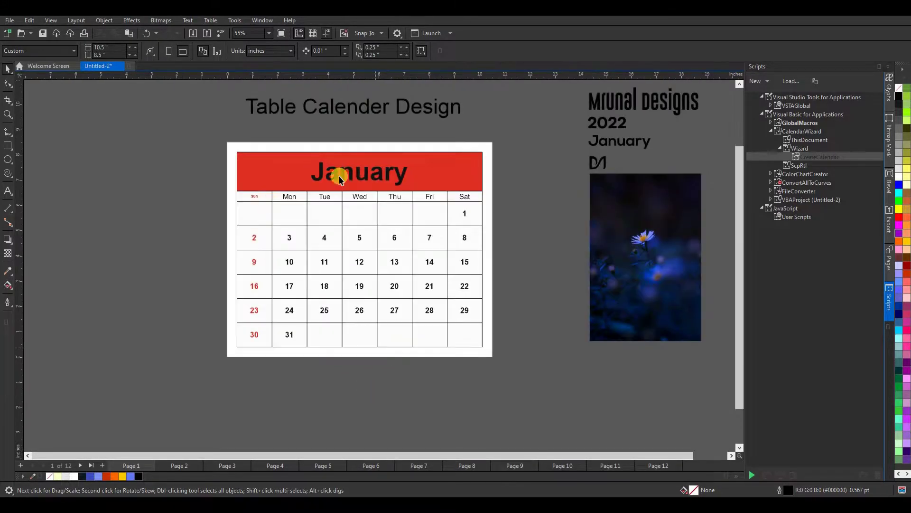
left_click_drag(234, 135, 526, 380)
scroll(397, 238, "down", 2)
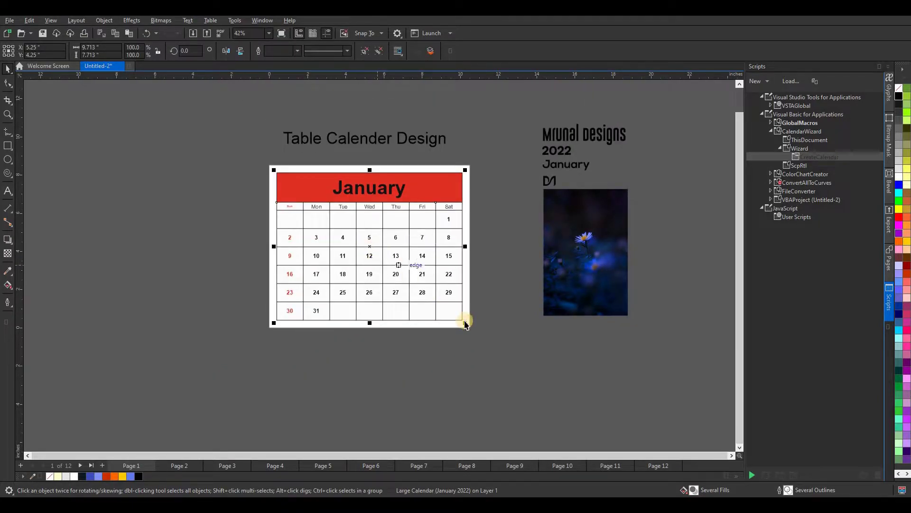
left_click_drag(465, 322, 365, 242)
left_click_drag(328, 210, 585, 358)
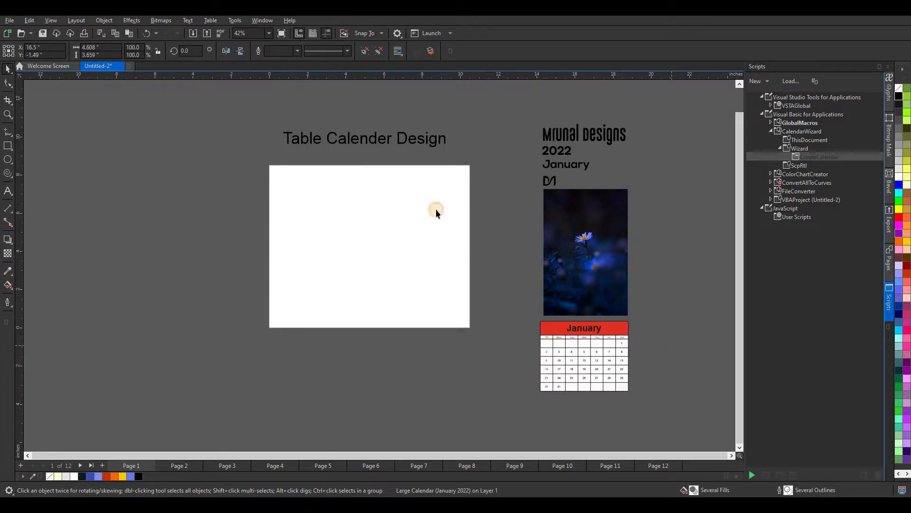
left_click(436, 209)
Draw a 10.5 × 8.5 inch rectangle covering page 1 and fill it with white.
scroll(386, 194, "up", 2)
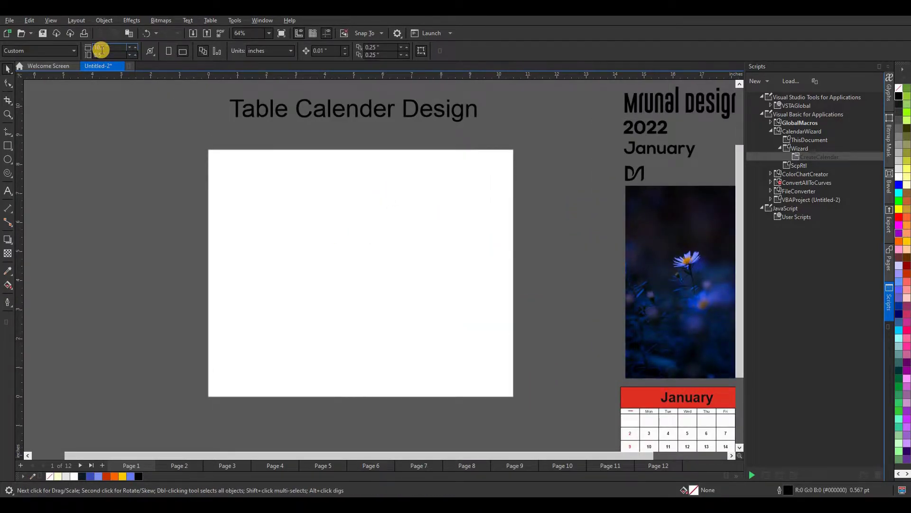
left_click(302, 234)
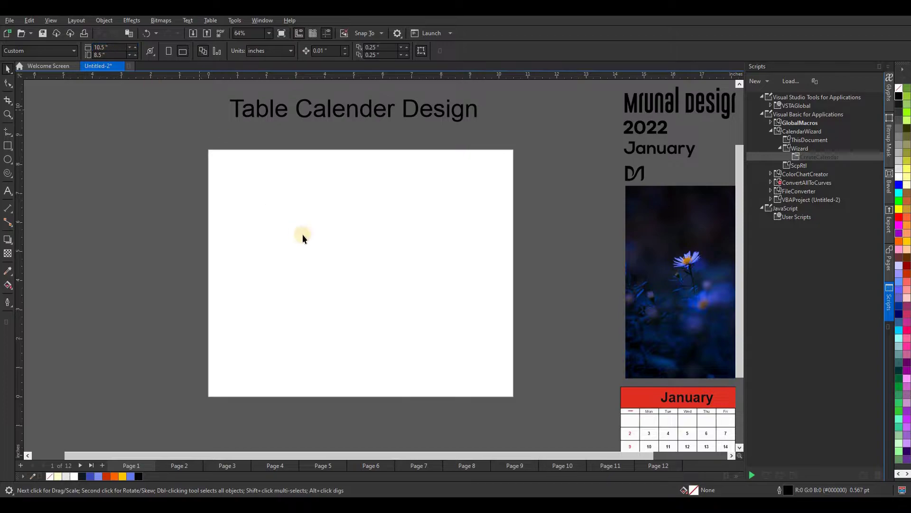
left_click(7, 145)
left_click_drag(209, 150, 513, 396)
left_click(8, 69)
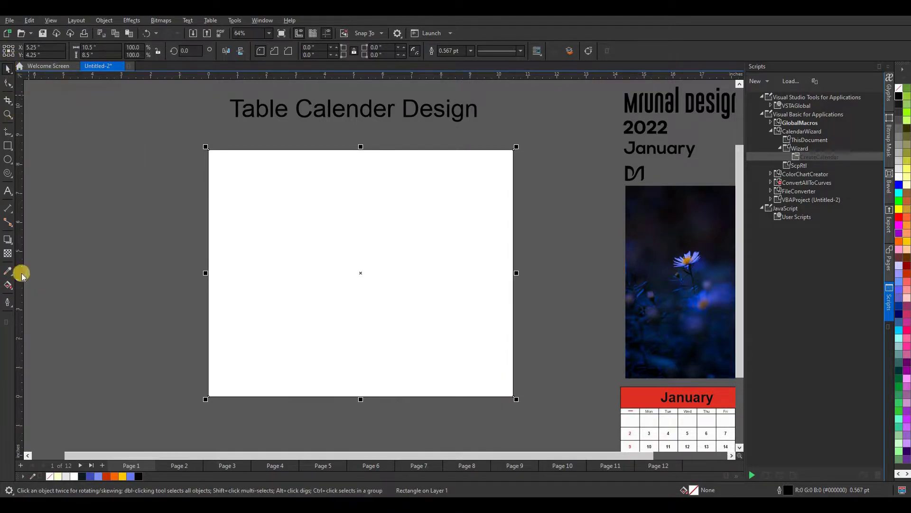
left_click(899, 179)
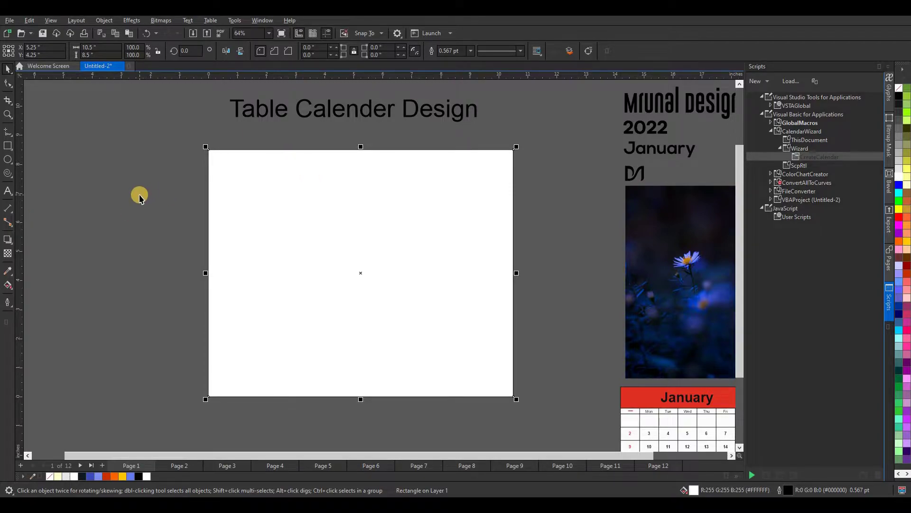
left_click(139, 197)
Draw a 0.25 × 0.25 inch square in the page's upper-left corner.
left_click(8, 146)
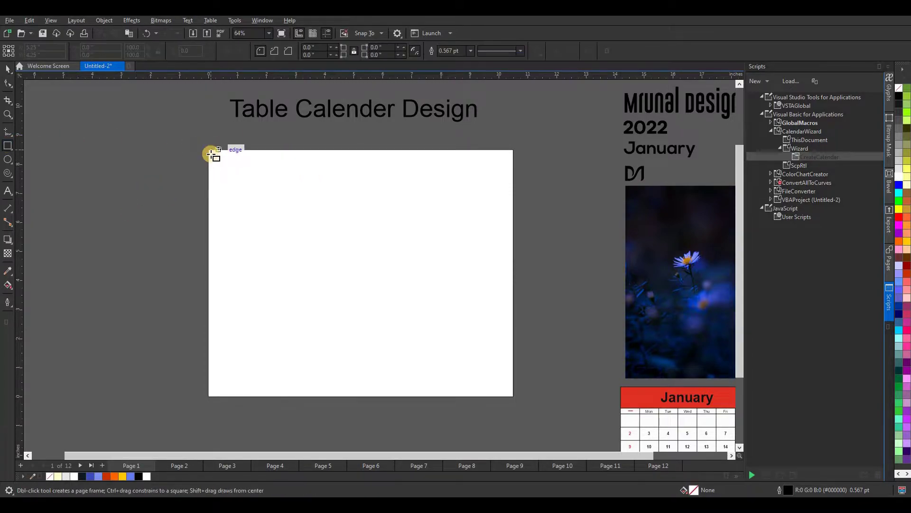
scroll(209, 151, "up", 3)
left_click_drag(205, 144, 223, 165)
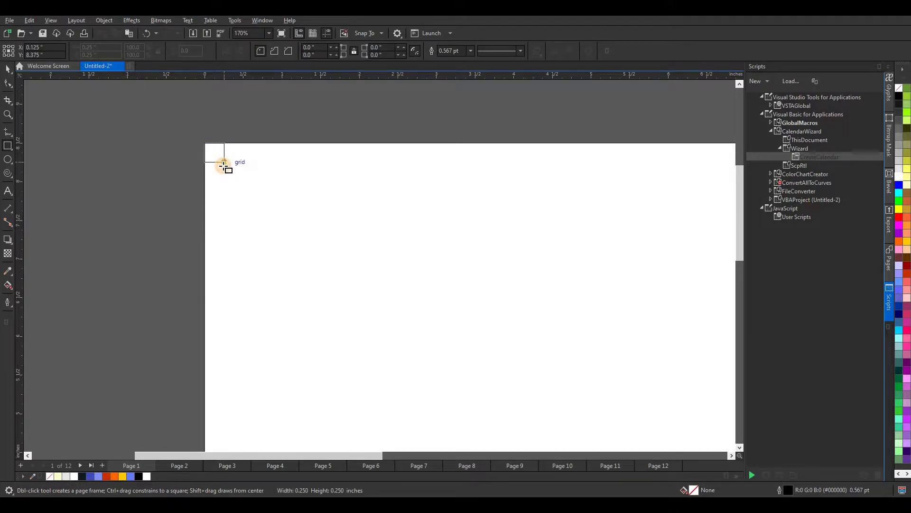
left_click_drag(223, 165, 224, 165)
left_click(8, 69)
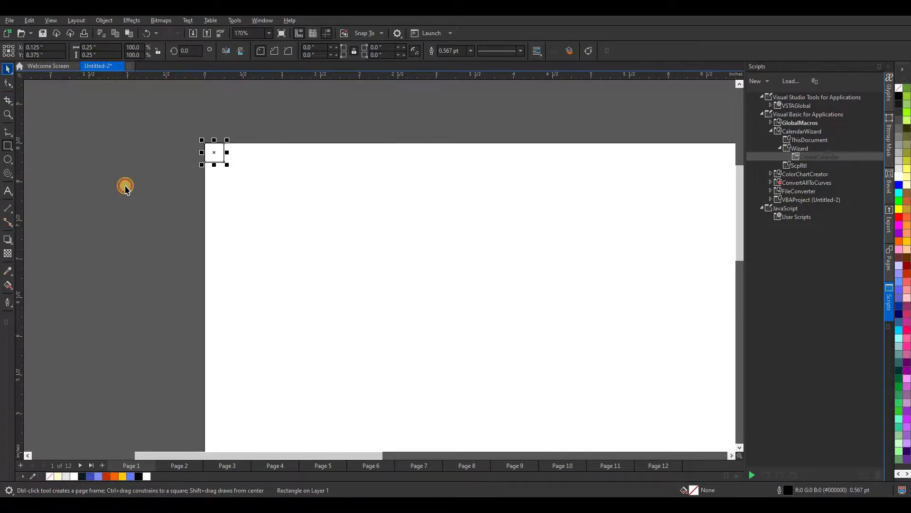
Copy the 0.25 inch square to the page's upper-right corner and align it flush with both page edges.
scroll(126, 187, "down", 3)
scroll(143, 179, "down", 1)
scroll(151, 175, "up", 2)
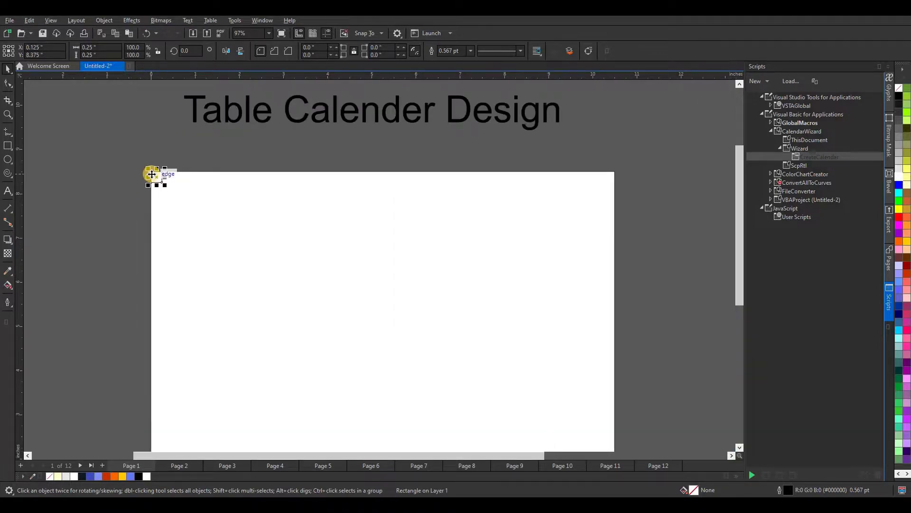
left_click_drag(158, 176, 183, 192)
scroll(183, 191, "down", 1)
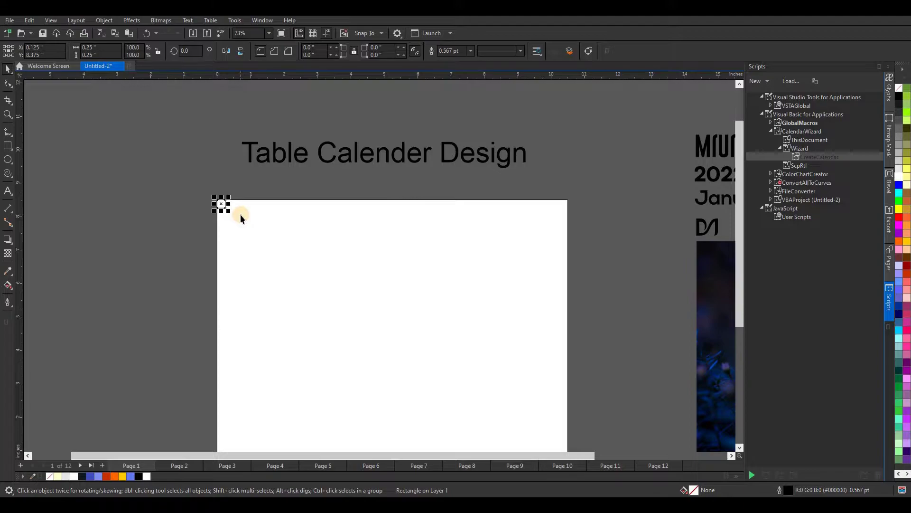
left_click_drag(225, 204, 564, 203)
scroll(565, 203, "up", 6)
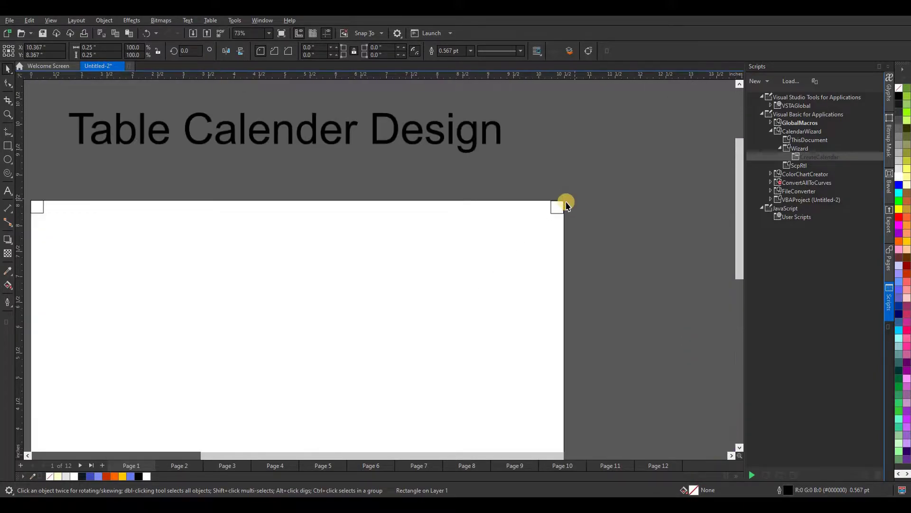
scroll(546, 207, "up", 2)
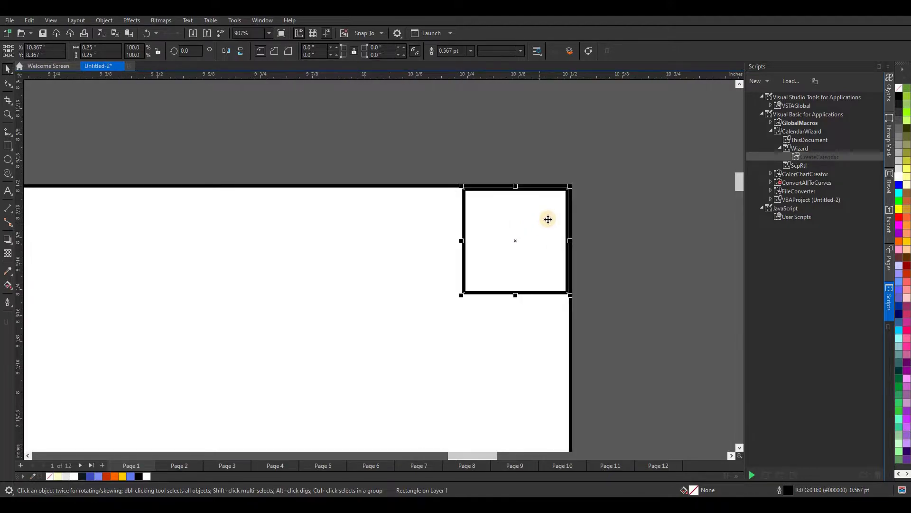
left_click_drag(546, 199, 550, 198)
scroll(560, 190, "down", 8)
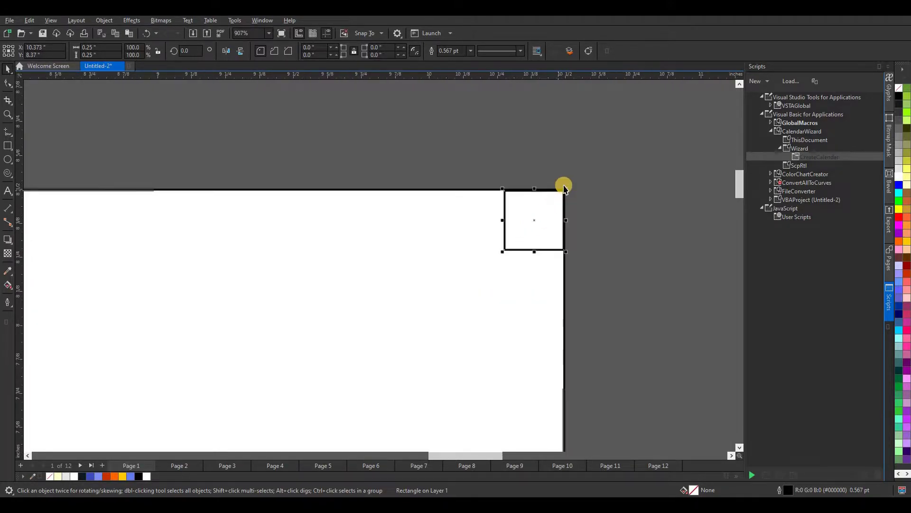
scroll(556, 193, "down", 3)
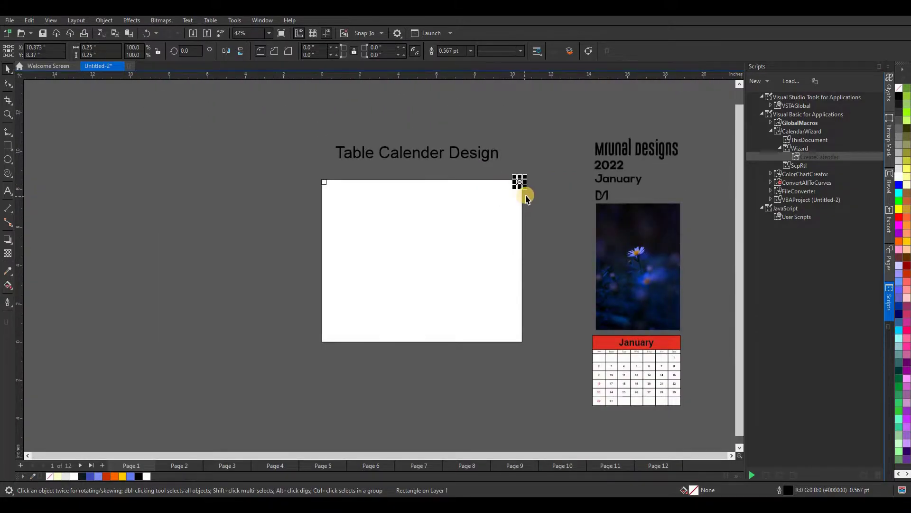
Copy both upper corner squares straight down to the page's lower-left and lower-right corners, flush with the bottom edge.
left_click_drag(528, 169, 294, 221)
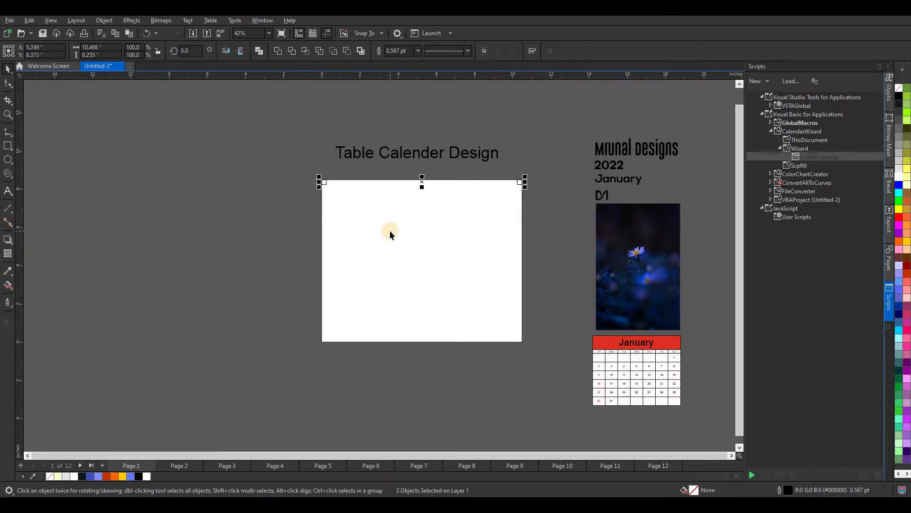
left_click_drag(422, 183, 436, 345)
scroll(352, 347, "up", 3)
scroll(284, 334, "up", 4)
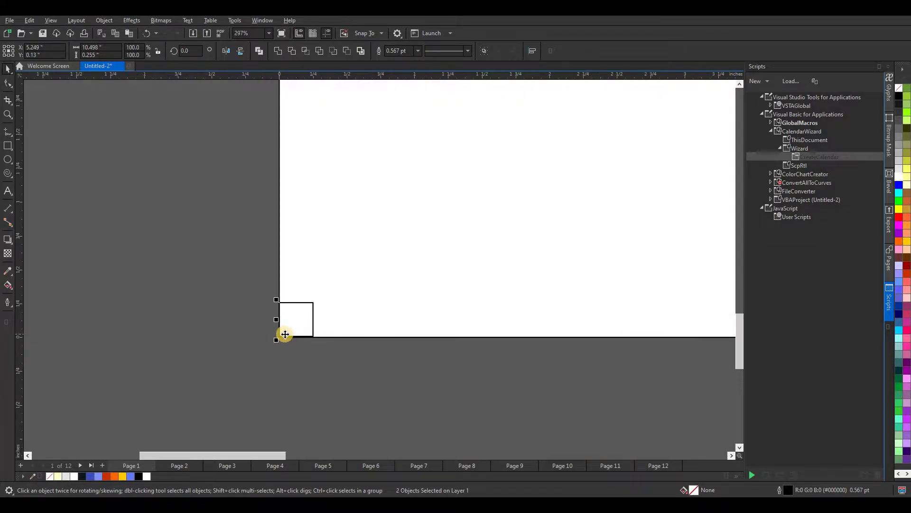
scroll(282, 267, "down", 6)
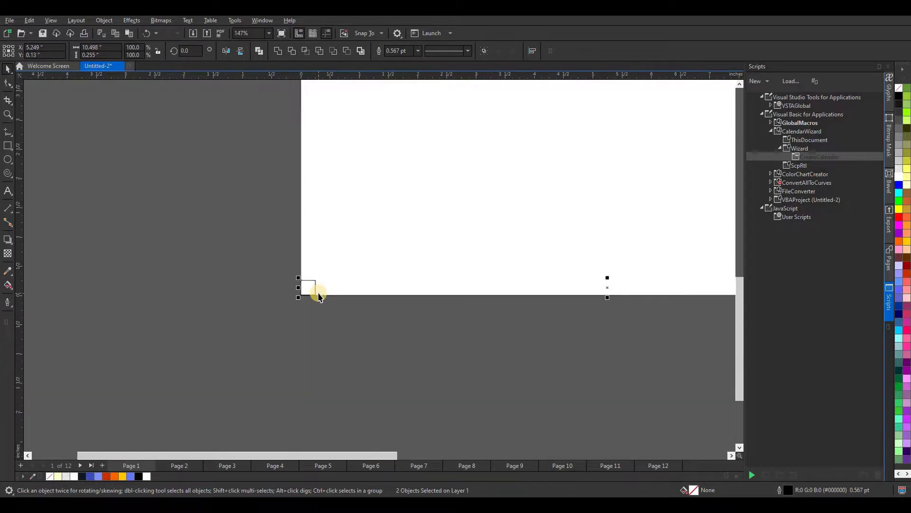
left_click_drag(302, 144, 353, 246)
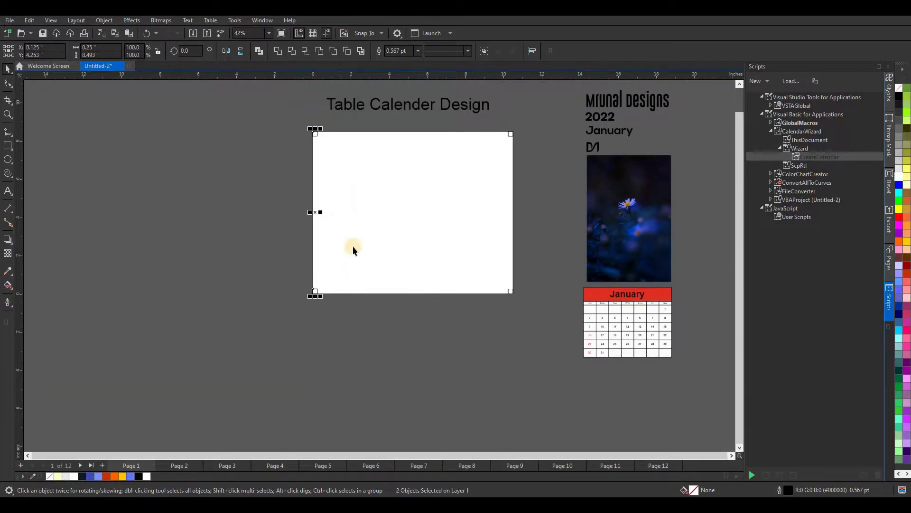
Draw a margin rectangle of about 10 × 8 inches between the inner corners of the four corner squares.
left_click(7, 146)
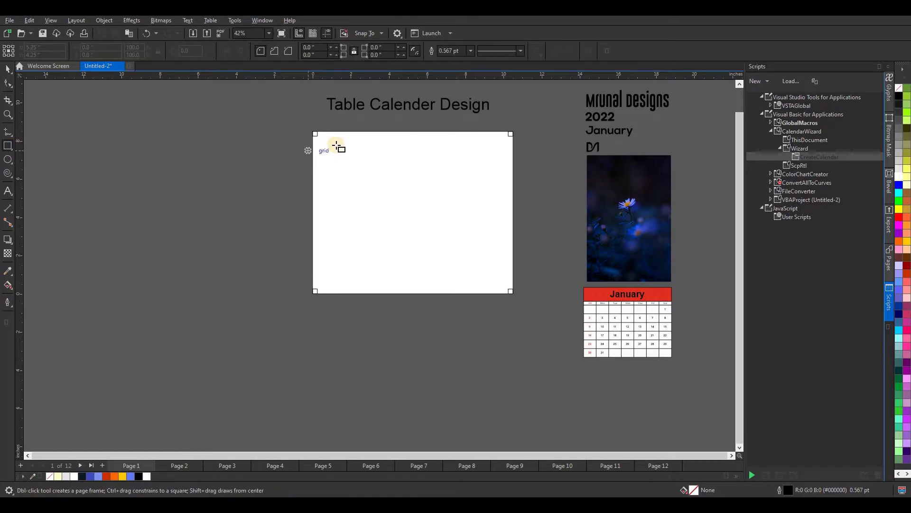
scroll(332, 146, "up", 2)
left_click_drag(304, 130, 638, 397)
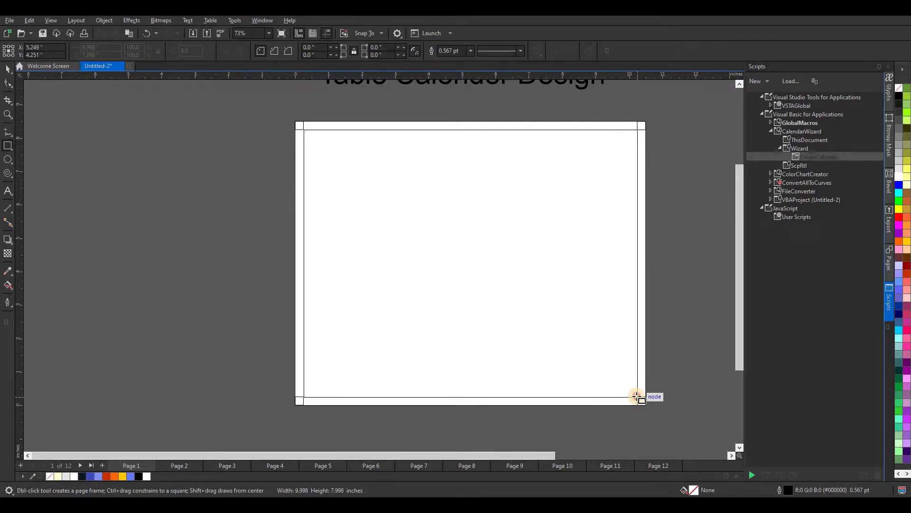
left_click_drag(636, 397, 637, 397)
Delete the four small corner squares, keeping the margin rectangle.
left_click(8, 69)
left_click(267, 116)
left_click_drag(268, 116, 331, 155)
left_click(625, 112)
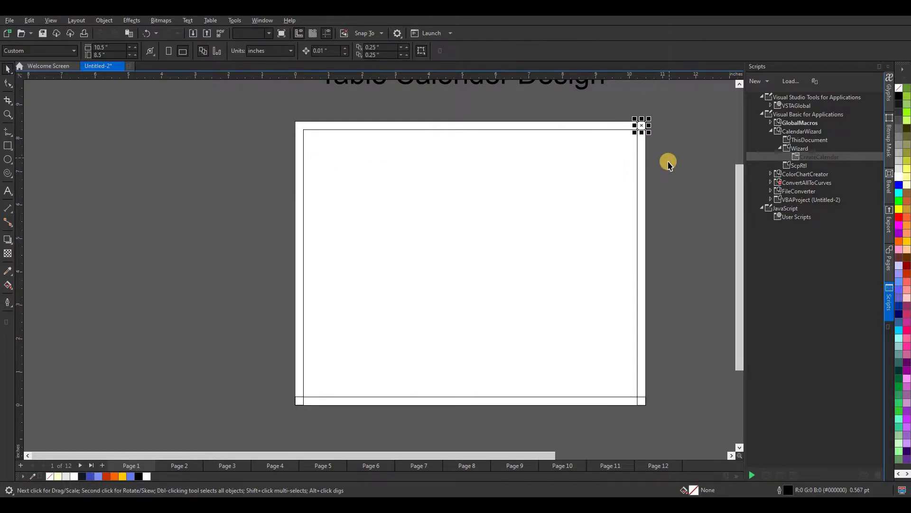
left_click_drag(280, 389, 332, 411)
key("Delete")
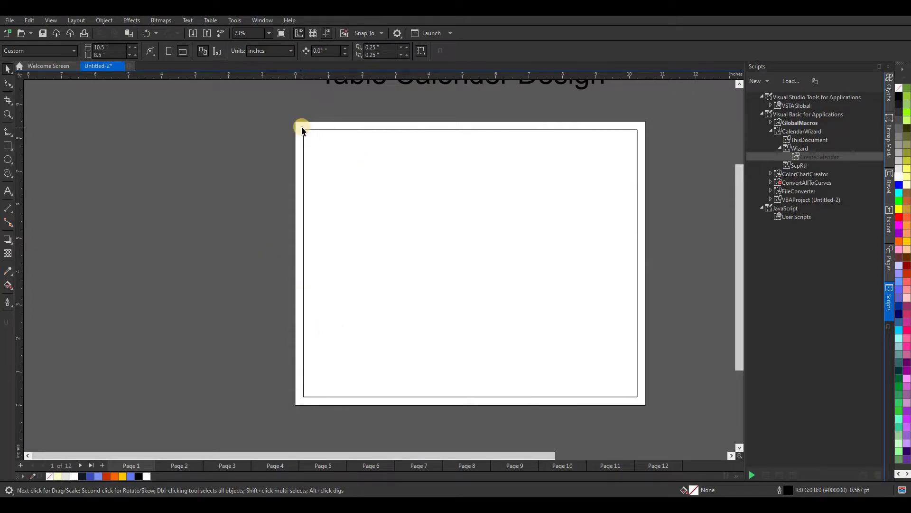
Remove the outline of the page-sized rectangle and fill it with light blue (R126 G146 B245).
left_click(301, 127)
left_click(51, 476)
left_click(328, 237)
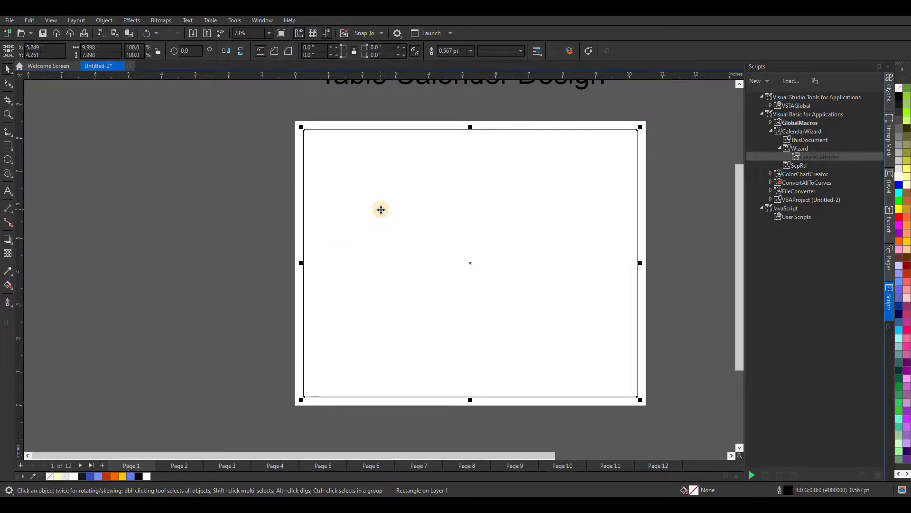
left_click(236, 228)
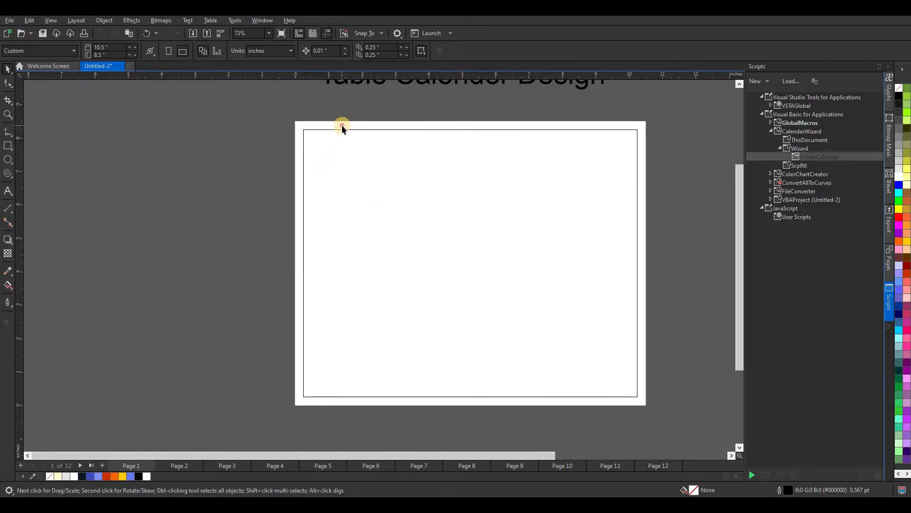
left_click(342, 124)
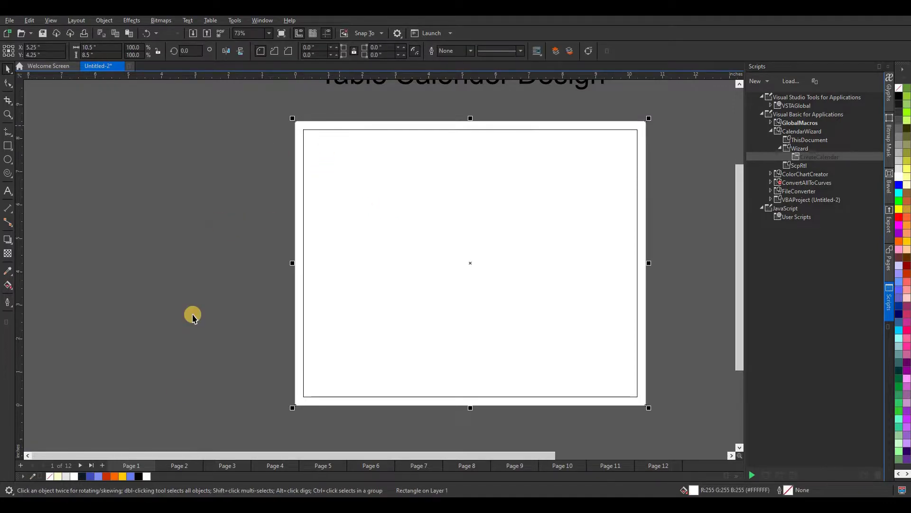
left_click(98, 475)
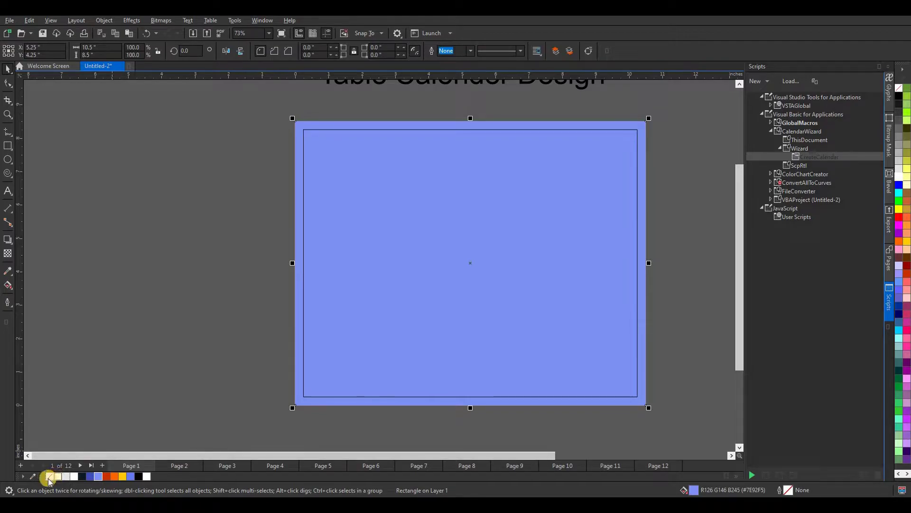
left_click(123, 352)
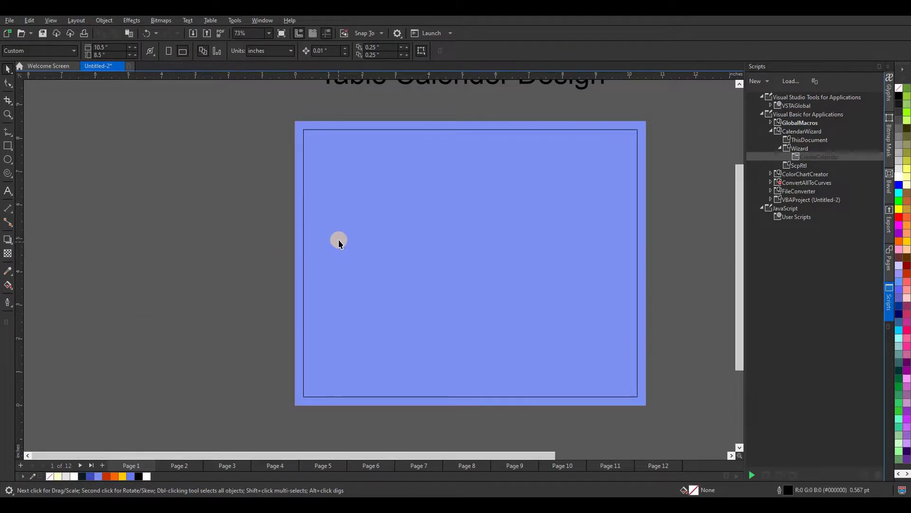
Draw a full-height vertical strip of about 2.8 × 8.5 inches along the page's left edge.
scroll(339, 243, "down", 2)
scroll(528, 210, "up", 2)
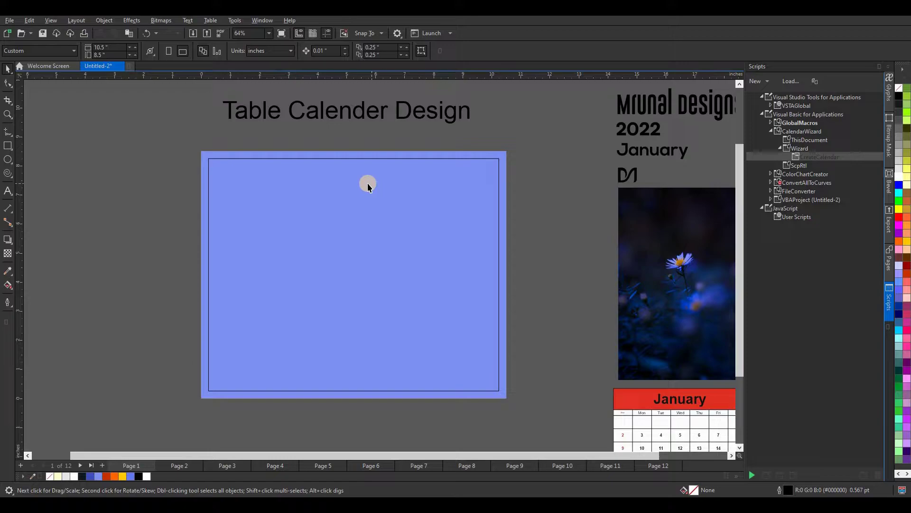
scroll(488, 195, "down", 2)
scroll(489, 195, "up", 2)
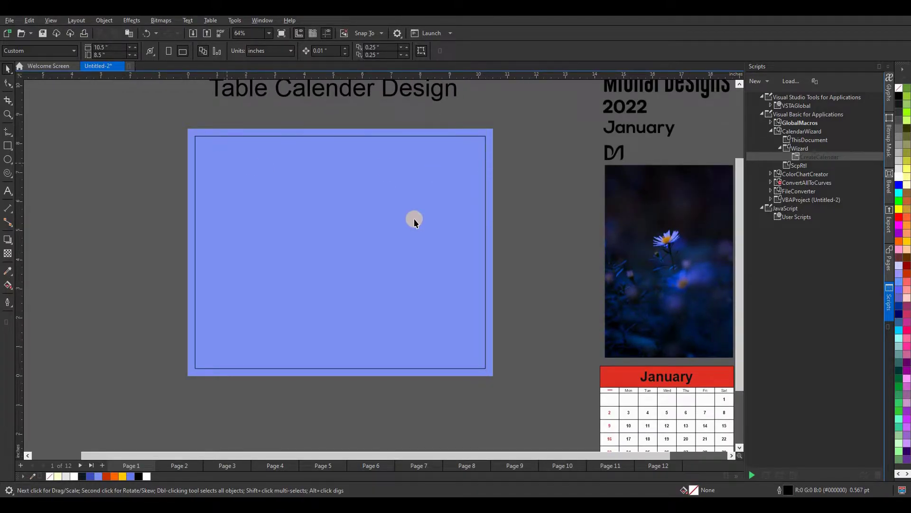
scroll(415, 221, "down", 2)
left_click(8, 146)
left_click_drag(244, 153, 306, 338)
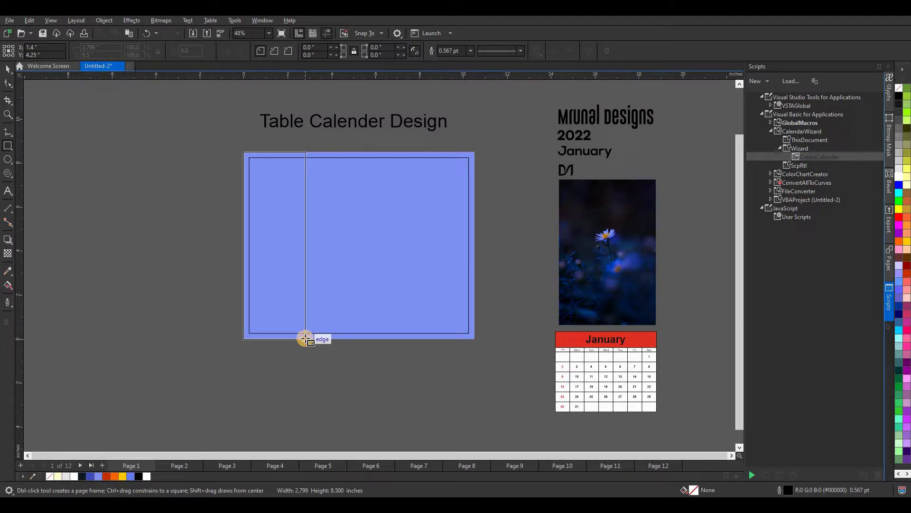
left_click_drag(306, 338, 305, 338)
left_click(7, 69)
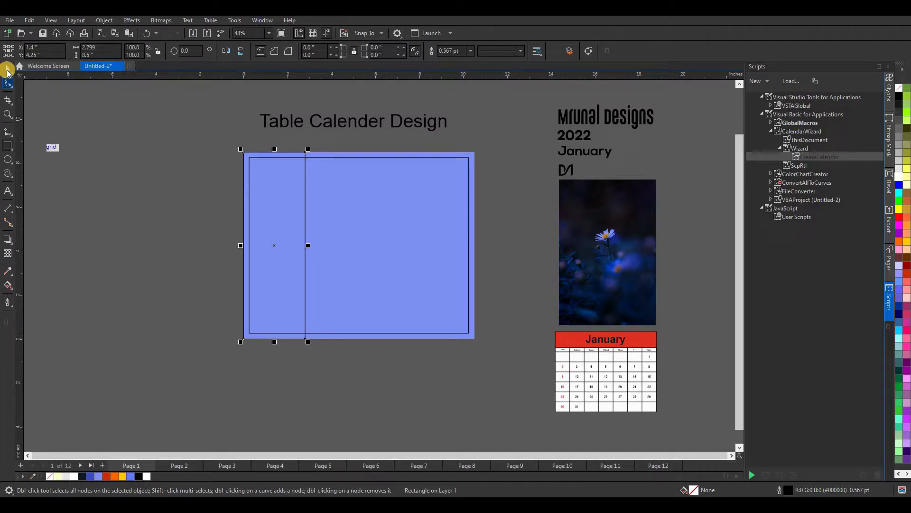
Fill the vertical strip with dark navy (R15 G29 B41), without an outline, and give the margin rectangle a white outline.
left_click(83, 477)
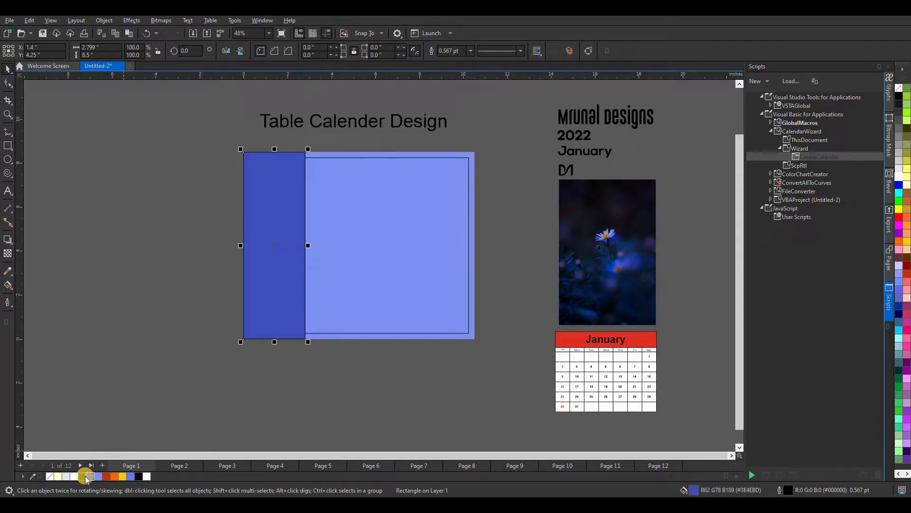
left_click(84, 477)
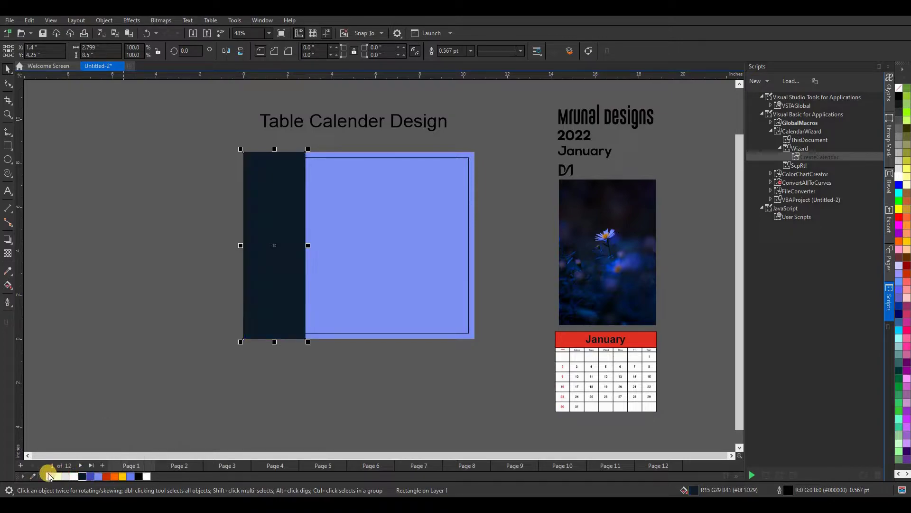
left_click(132, 350)
left_click(361, 217)
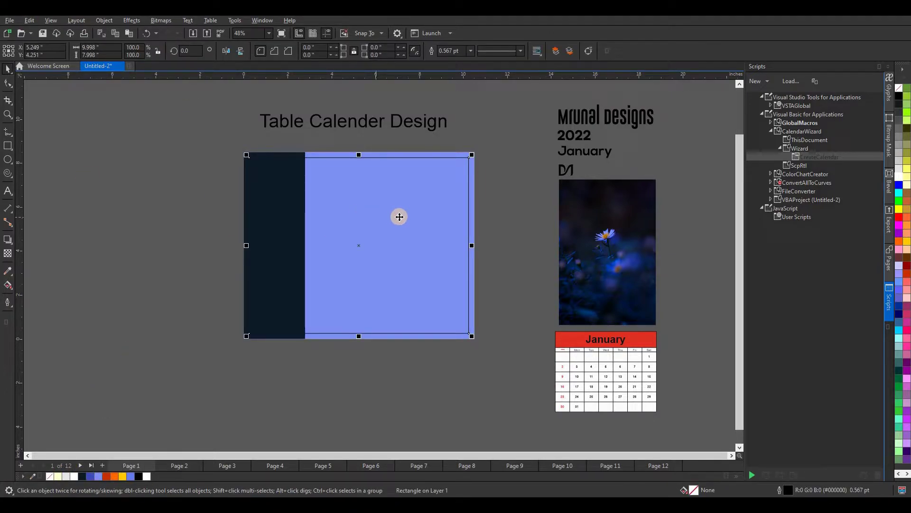
left_click(144, 415)
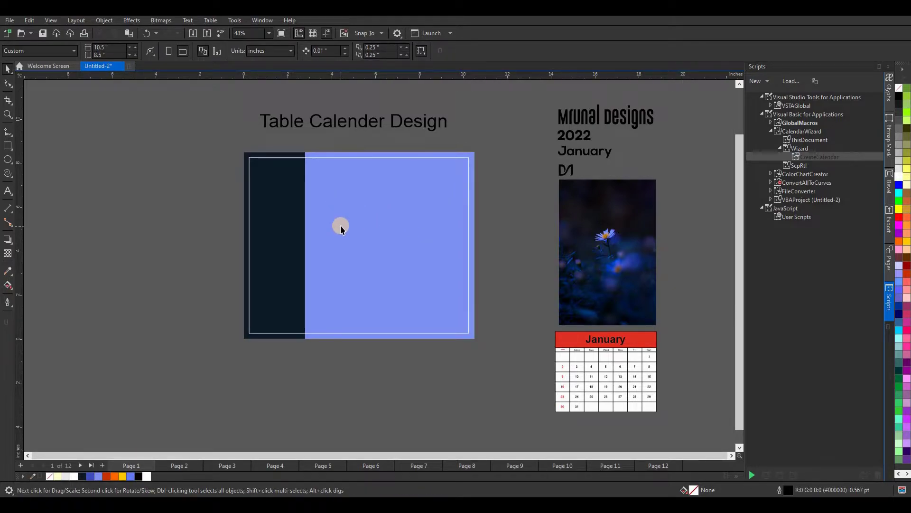
Move the January calendar onto the light blue area, with its right edge flush against the margin line.
scroll(336, 192, "up", 1)
scroll(335, 192, "down", 2)
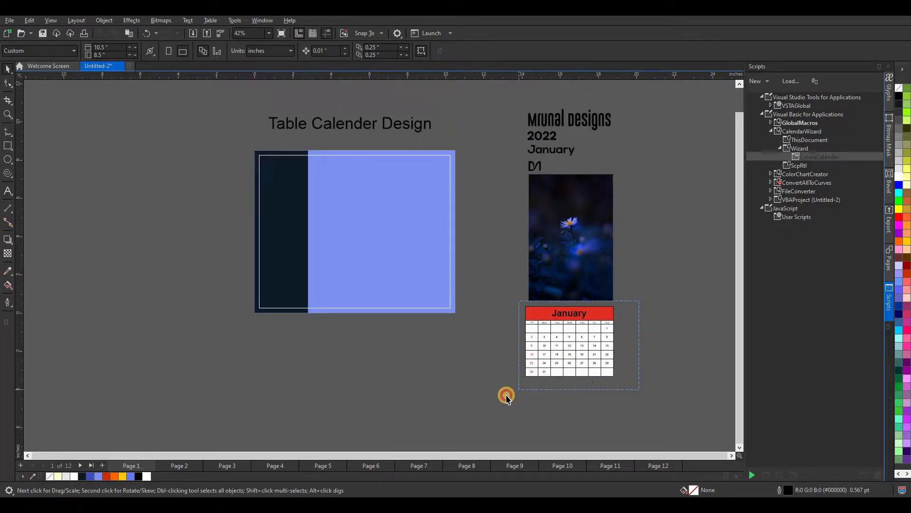
left_click(571, 349)
left_click_drag(451, 303, 399, 237)
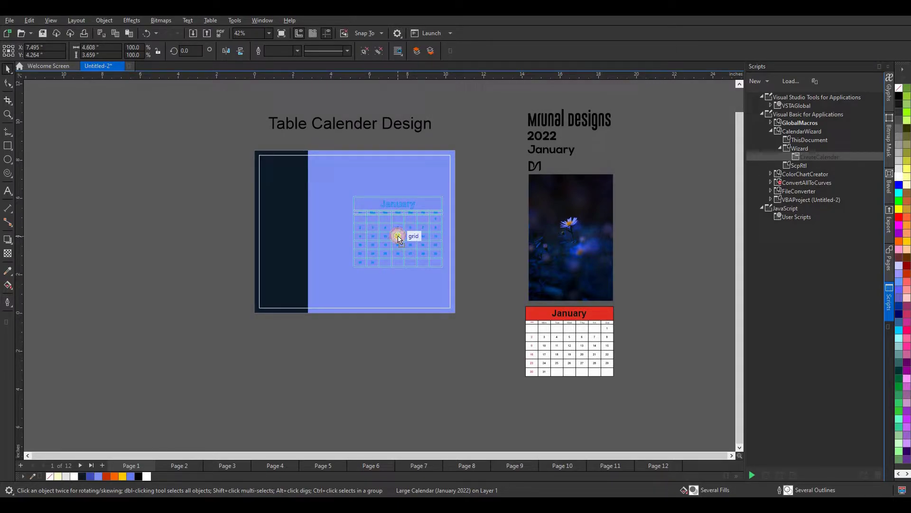
left_click_drag(401, 237, 427, 223)
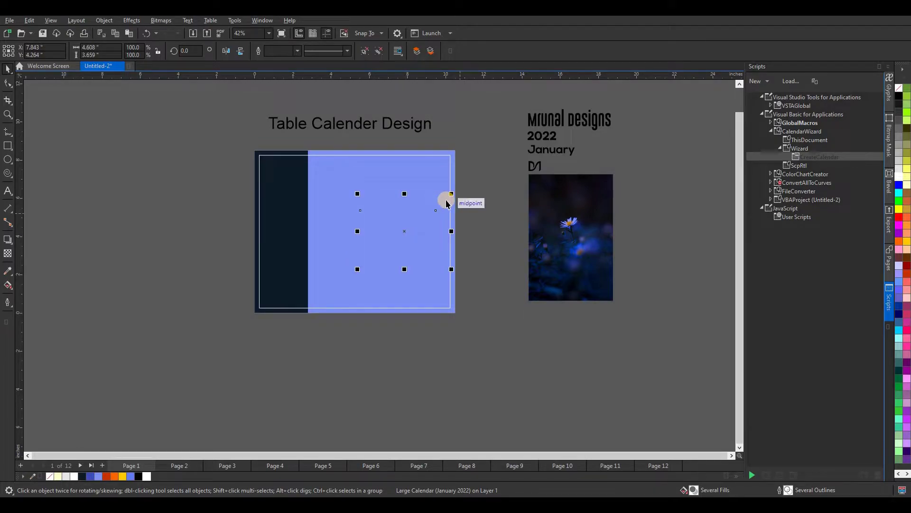
scroll(443, 198, "up", 2)
scroll(470, 223, "up", 2)
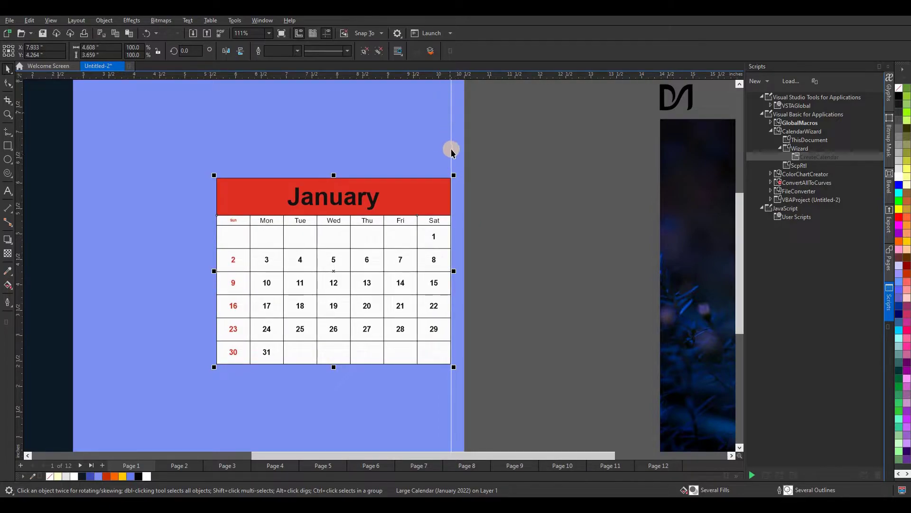
left_click(503, 205)
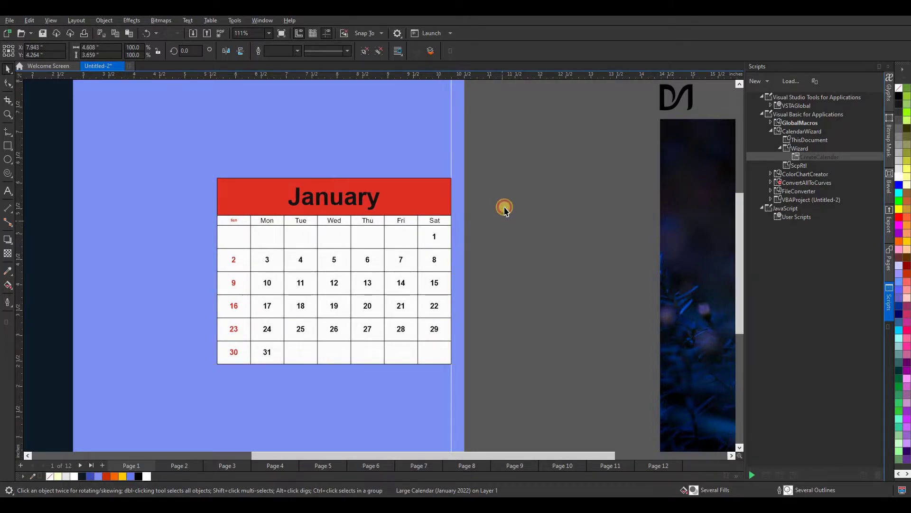
Ungroup the January calendar and delete its red header rectangle and the white background behind the days and dates.
scroll(503, 206, "down", 3)
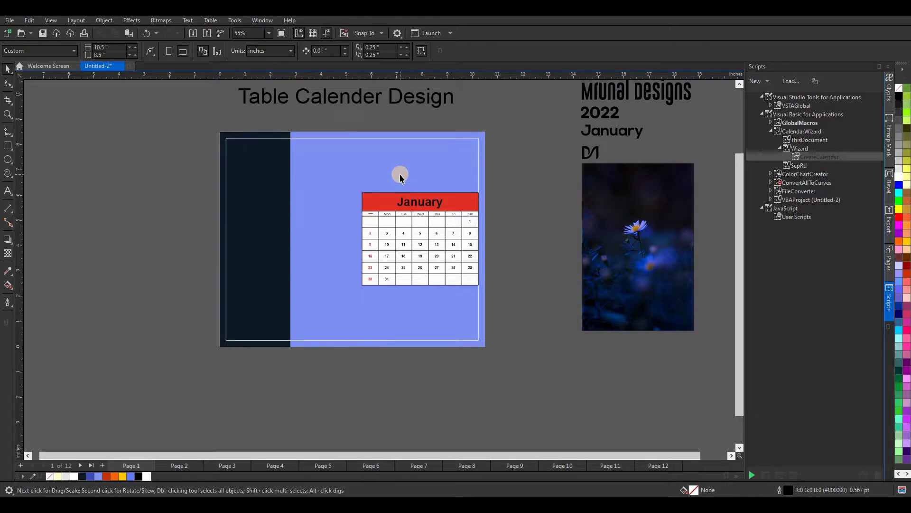
scroll(452, 214, "up", 2)
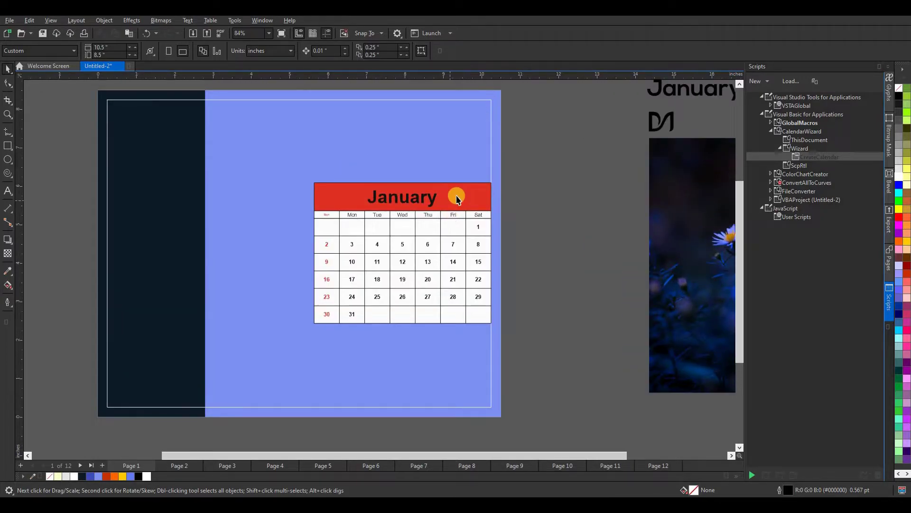
left_click(457, 199)
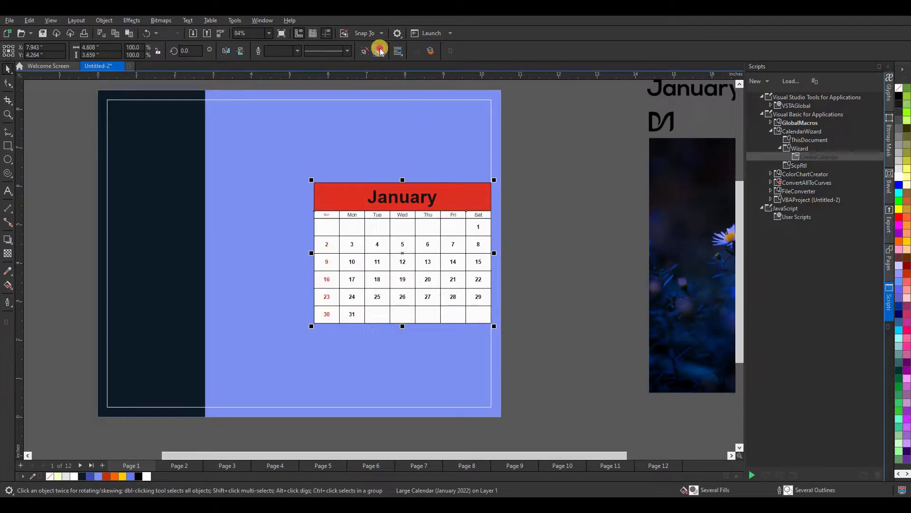
left_click(479, 195, "ctrl")
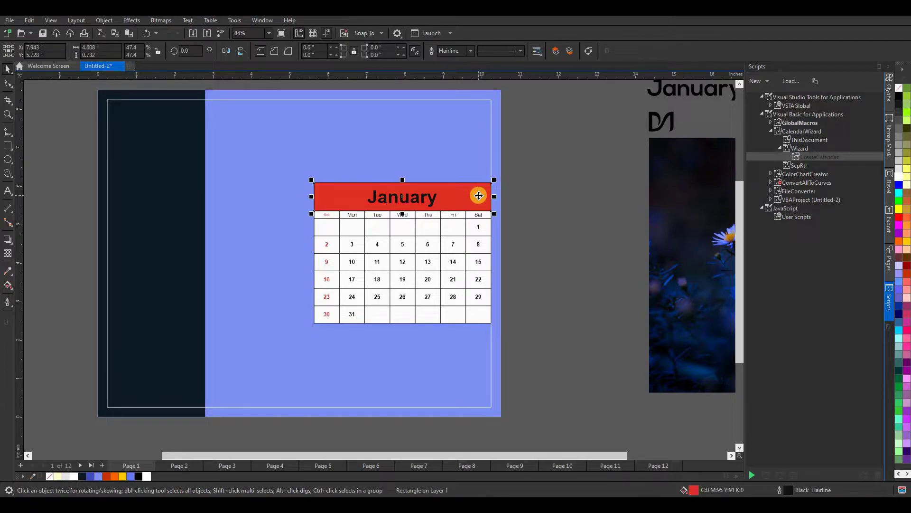
key("Delete")
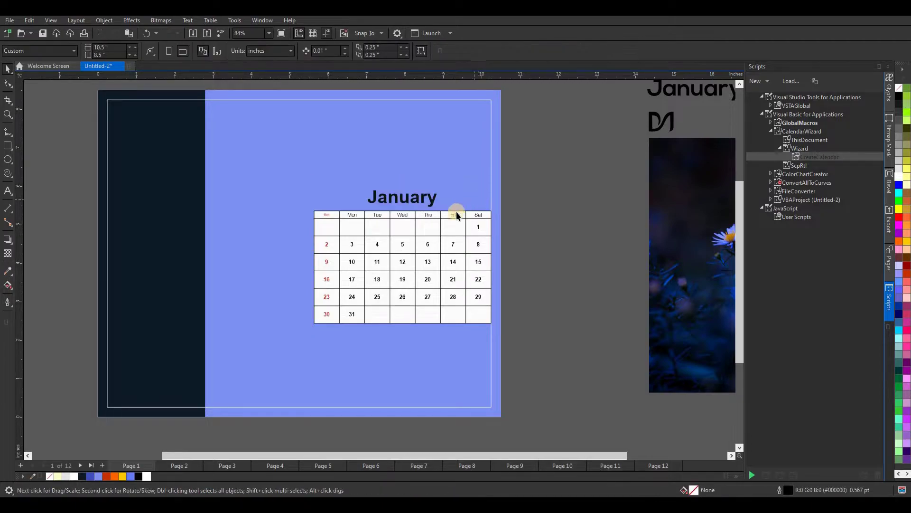
left_click(457, 322, "ctrl")
key("Delete")
key("Delete")
Delete the horizontal line below the calendar's first date row and all the vertical grid lines between the day columns.
scroll(439, 228, "up", 2)
left_click(444, 238)
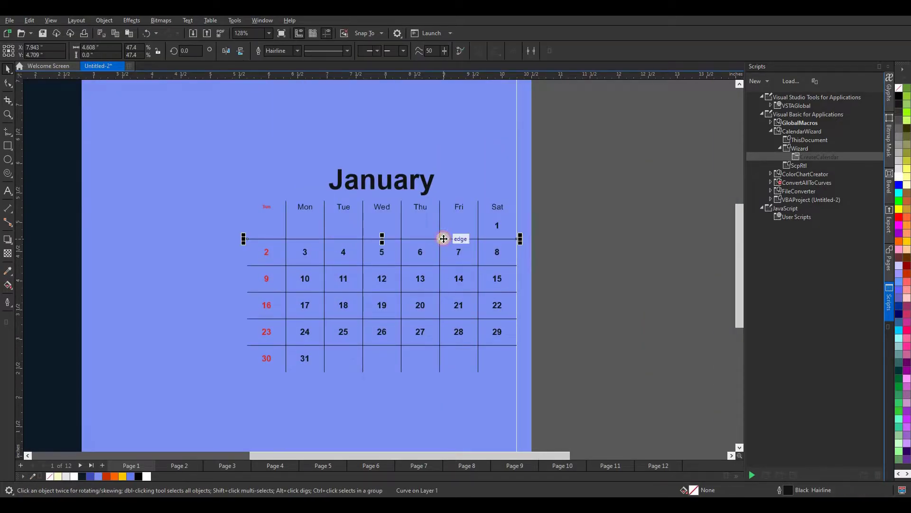
key("Delete")
left_click(441, 229)
key("Delete")
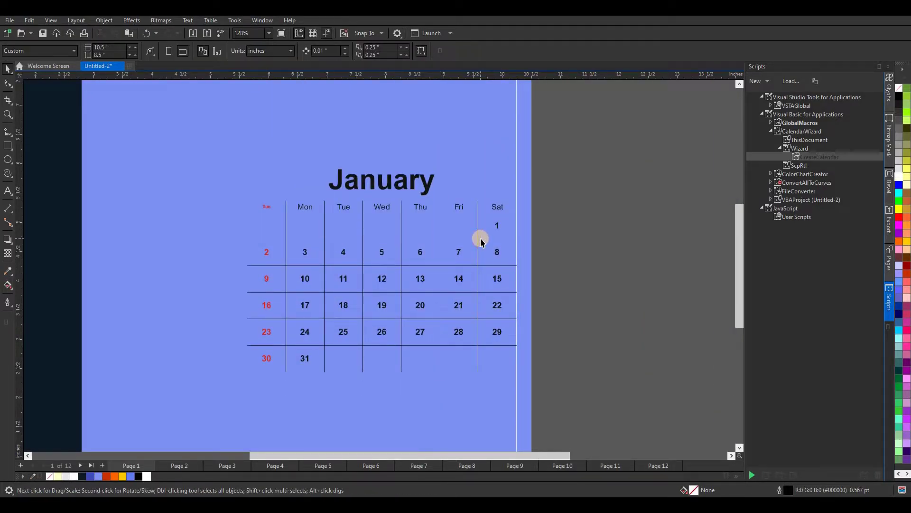
left_click(478, 239)
key("Delete")
left_click(402, 245)
key("Delete")
left_click(363, 240)
key("Delete")
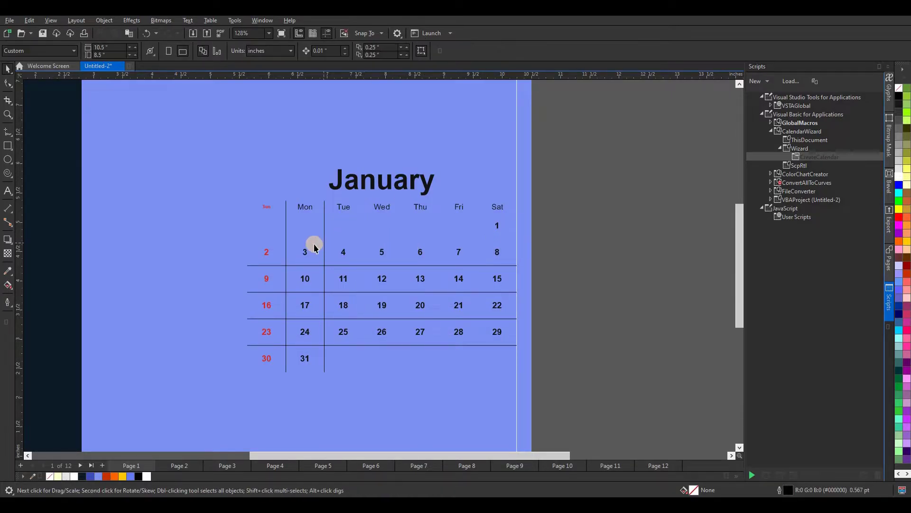
left_click(325, 243)
key("Delete")
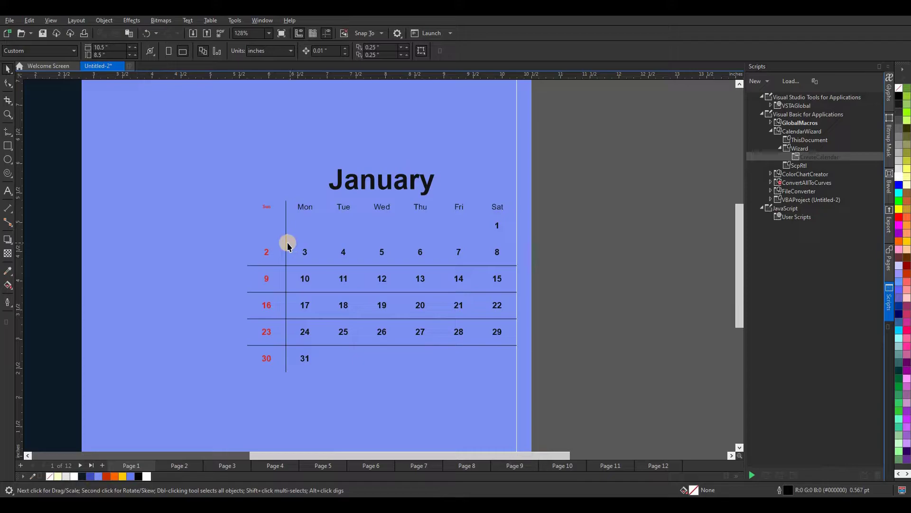
left_click(287, 243)
key("Delete")
Delete the remaining four horizontal grid lines between the calendar's date rows.
left_click(283, 337)
key("Delete")
left_click(284, 318)
key("Delete")
left_click(288, 292)
key("Delete")
left_click(293, 264)
key("Delete")
scroll(397, 255, "down", 3)
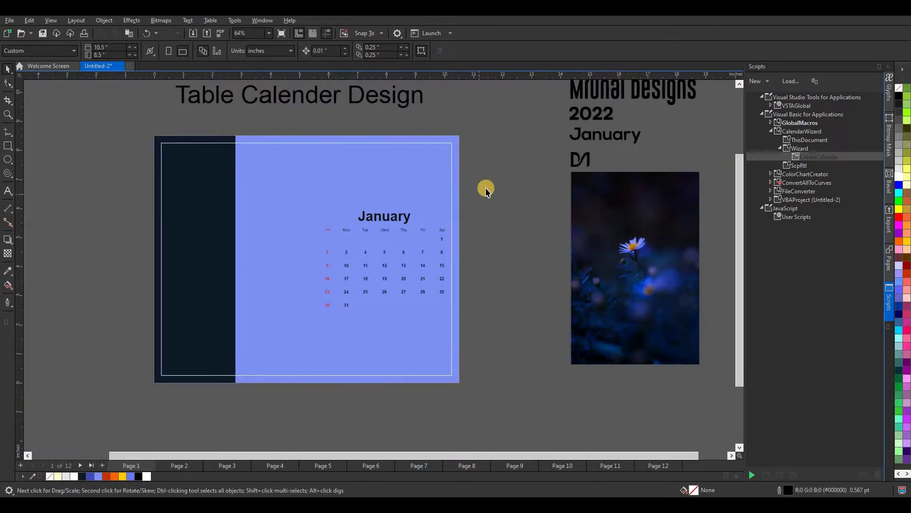
Set all the calendar text in the bold rounded typeface of the sample text beside the page, enlarging it to about 5.4 × 4.2 inches.
left_click_drag(305, 325, 280, 338)
scroll(417, 258, "up", 2)
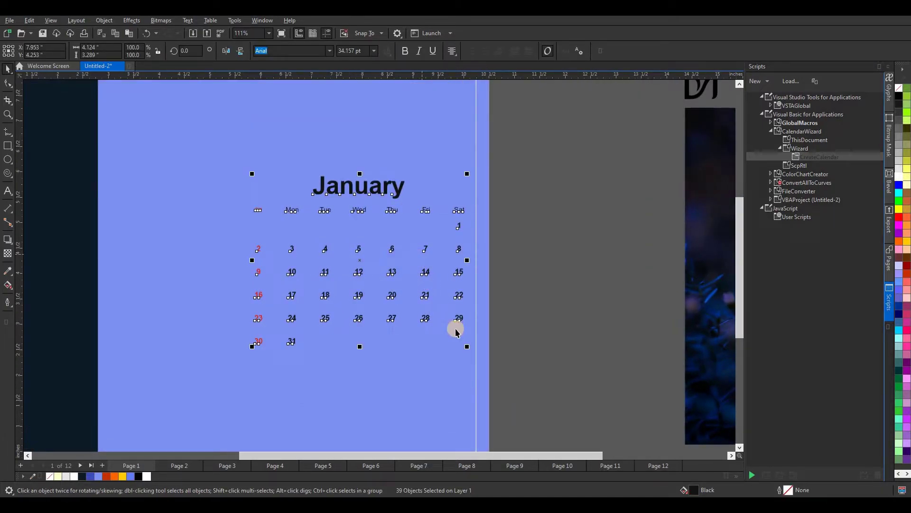
left_click(543, 210)
scroll(543, 209, "down", 2)
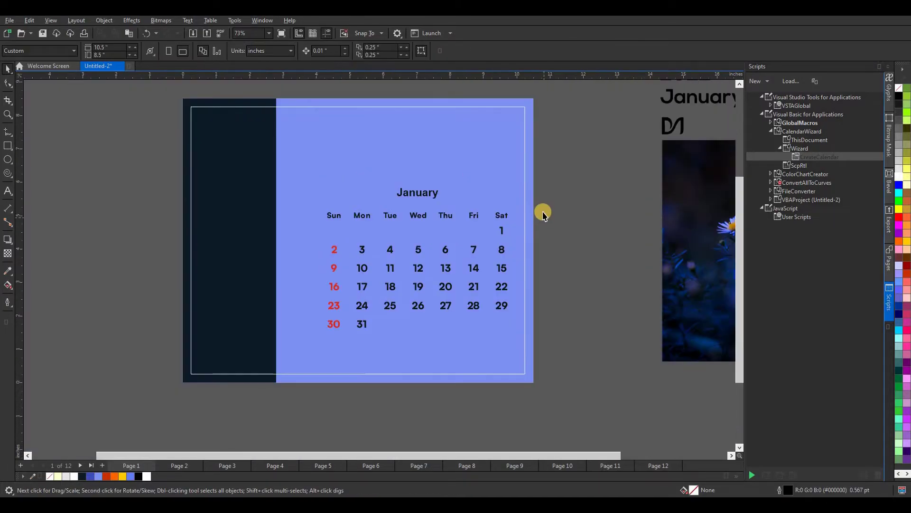
Recolour the calendar text white with the Sunday column in yellow, and remove the January heading above the grid.
left_click_drag(544, 183, 313, 349)
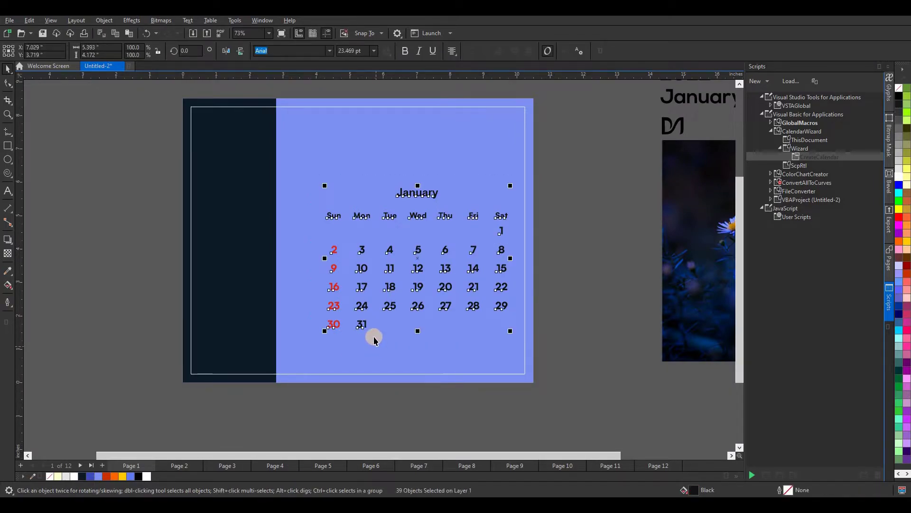
left_click(146, 476)
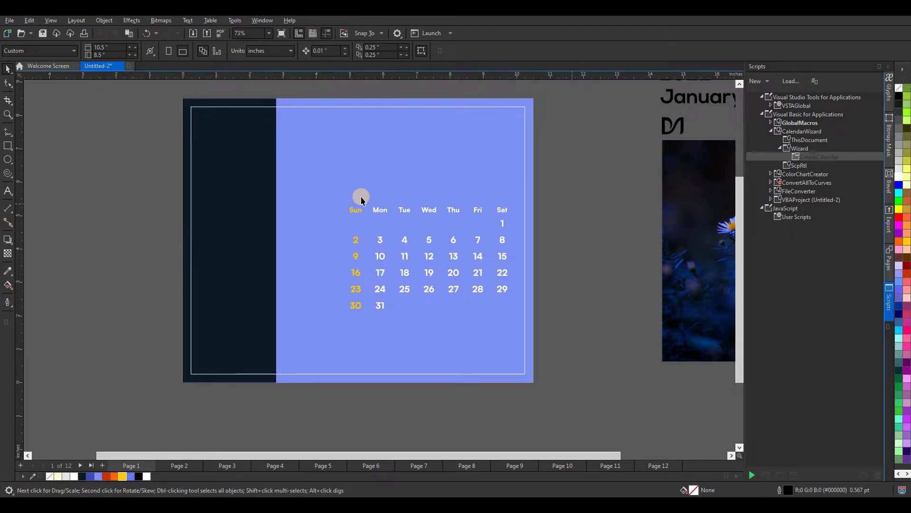
scroll(451, 240, "up", 2)
scroll(446, 241, "down", 2)
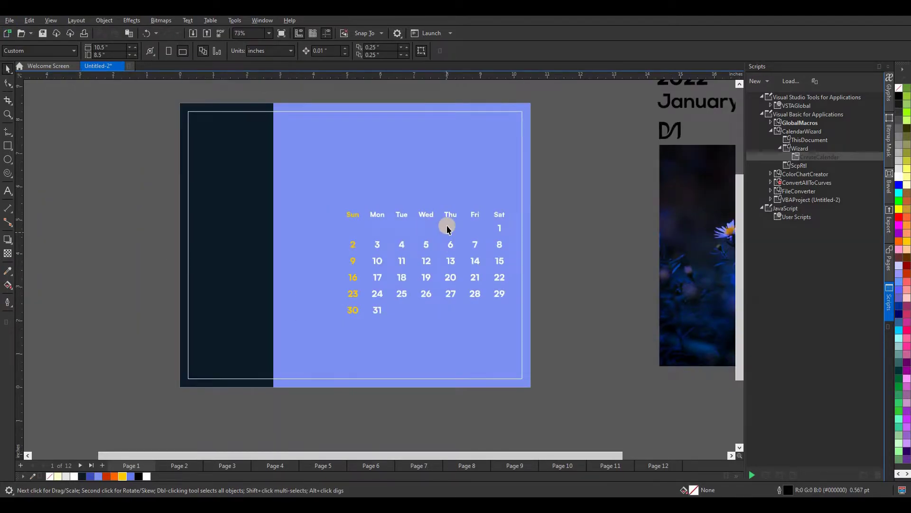
Scale the whole calendar grid down to about 4.5 × 2.9 inches.
scroll(529, 197, "down", 1)
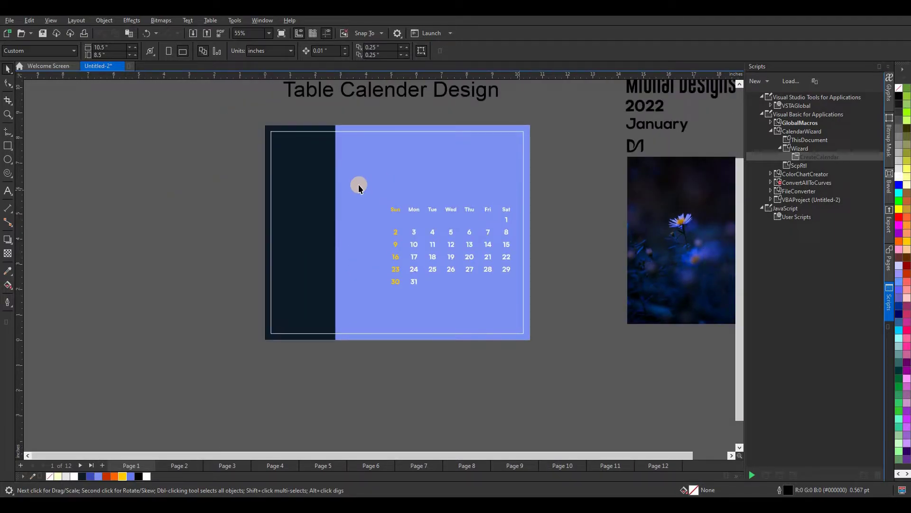
left_click(413, 274)
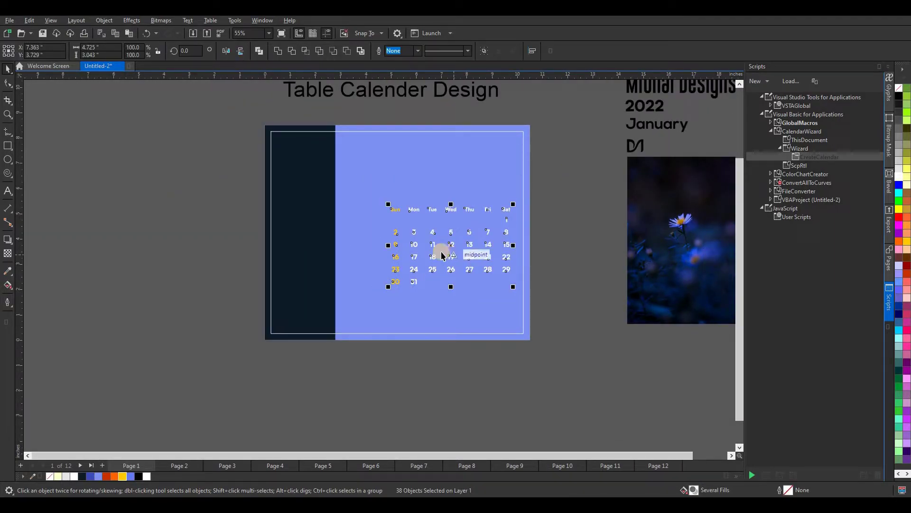
left_click_drag(386, 285, 393, 284)
key("Escape")
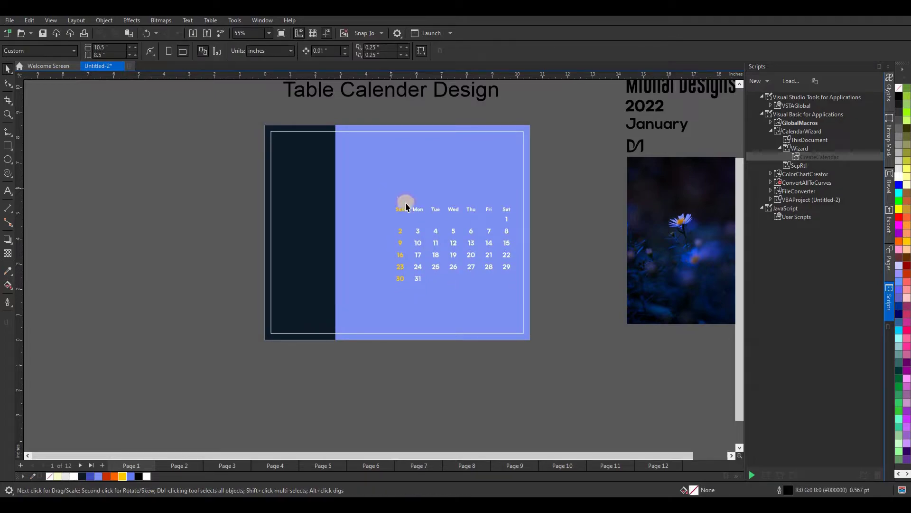
Draw a circle about 4.2 inches across, centred at mid-page height on the border between the navy strip and the light blue area.
scroll(439, 221, "up", 1)
left_click(8, 160)
left_click_drag(92, 187, 213, 296)
left_click(8, 69)
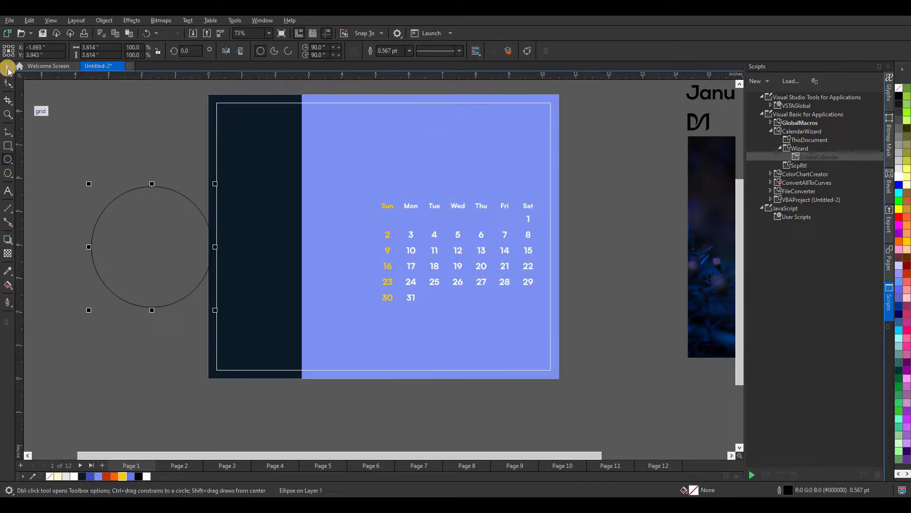
left_click_drag(197, 242, 304, 241)
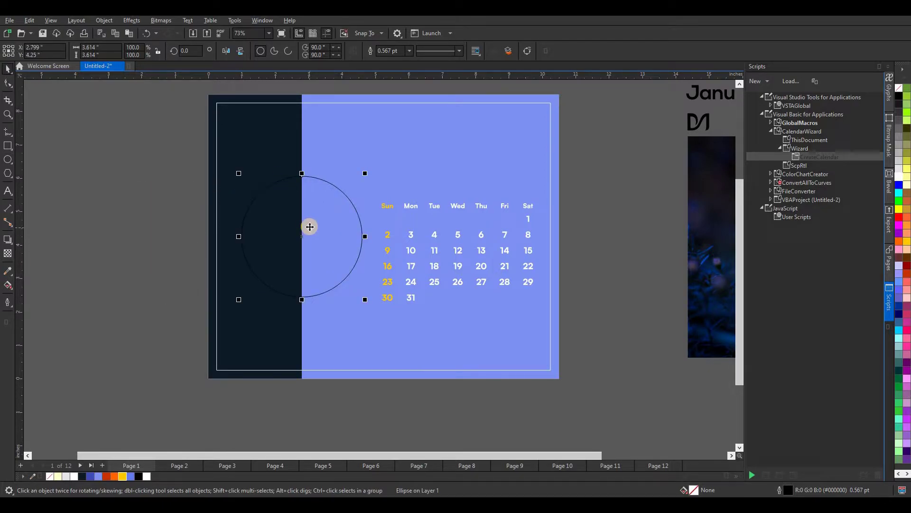
left_click_drag(370, 307, 381, 316)
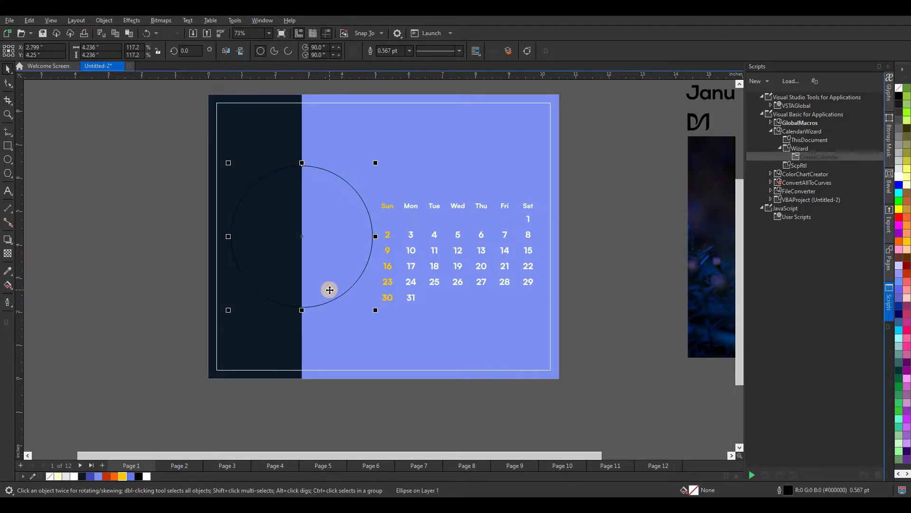
Move the calendar grid right until it meets the margin line, and enlarge the circle from its centre to about 4.6 inches.
left_click_drag(580, 182, 381, 314)
left_click_drag(458, 248, 494, 241)
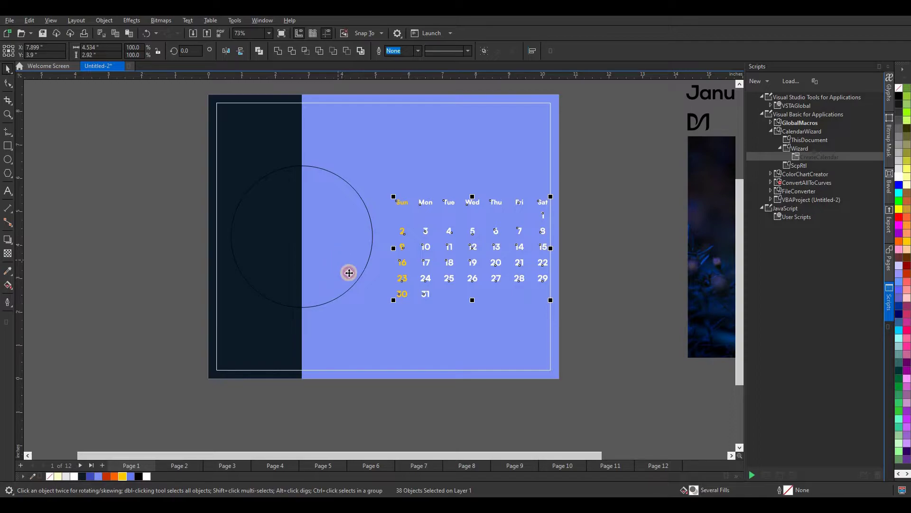
left_click(349, 273)
left_click(379, 310, "shift")
left_click(269, 293)
left_click_drag(377, 310, 380, 316)
Nudge the calendar grid upward to a vertical centre position of 4.17 inches, nearly level with the circle's centre.
left_click(377, 323)
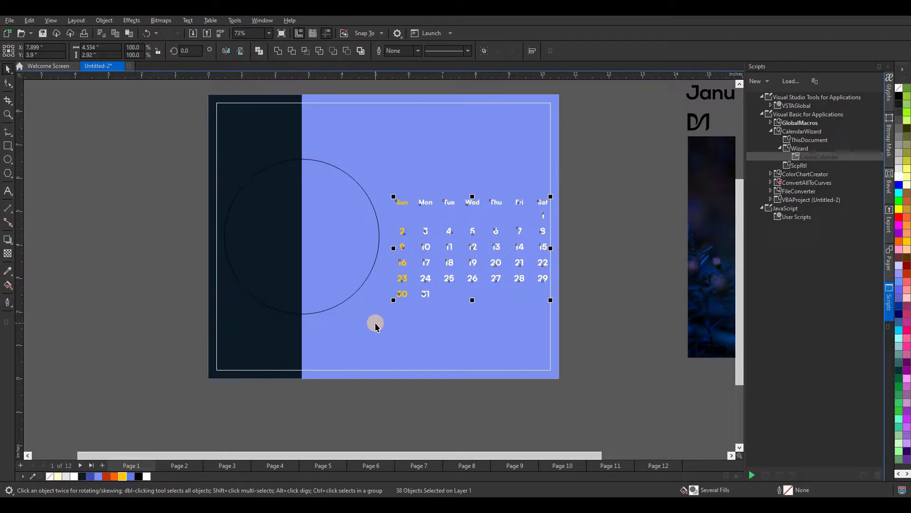
key("Up")
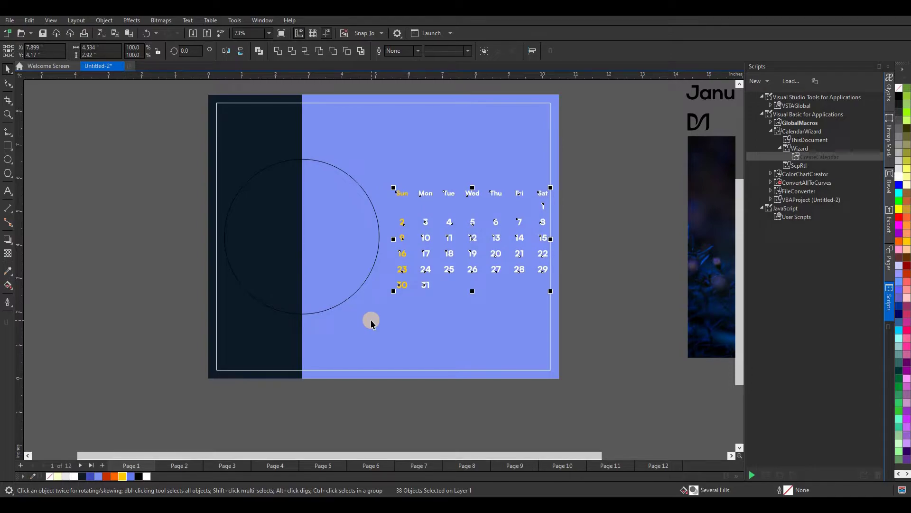
left_click(577, 252)
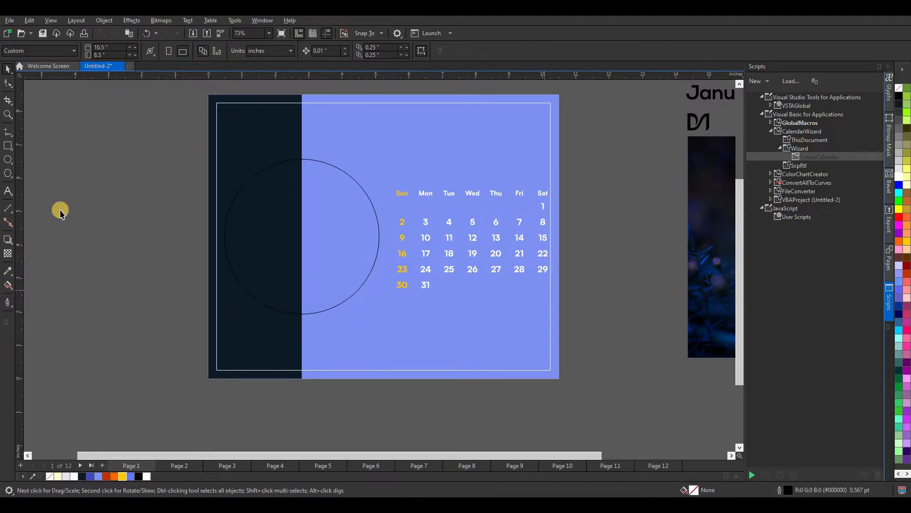
Move the flower photo to the page's left edge and delete the white-outlined margin rectangle.
left_click_drag(703, 261, 90, 273)
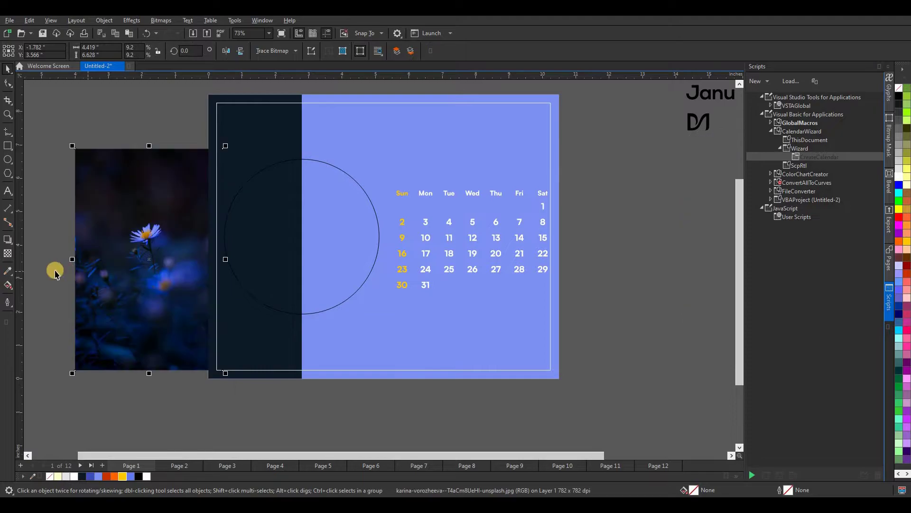
left_click(411, 103)
key("Delete")
PowerClip the flower photo inside the circle.
left_click(159, 222)
right_click(160, 221)
left_click(203, 356)
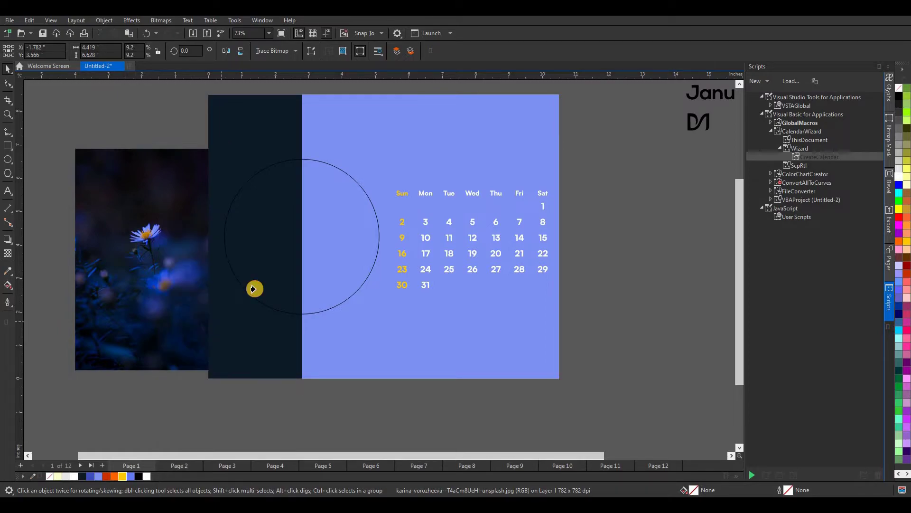
left_click(253, 288)
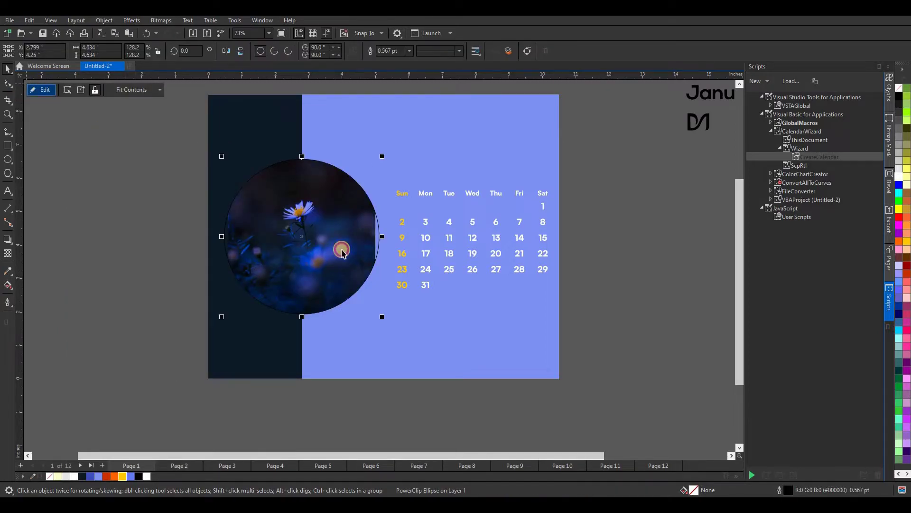
Edit the circle's PowerClip contents, enlarging the flower photo to about 4.7 × 7.1 inches so it fills the whole circle.
left_click(42, 93)
mouse_move(379, 351)
left_mouse_down()
mouse_move(393, 362)
mouse_move(386, 358)
left_mouse_up()
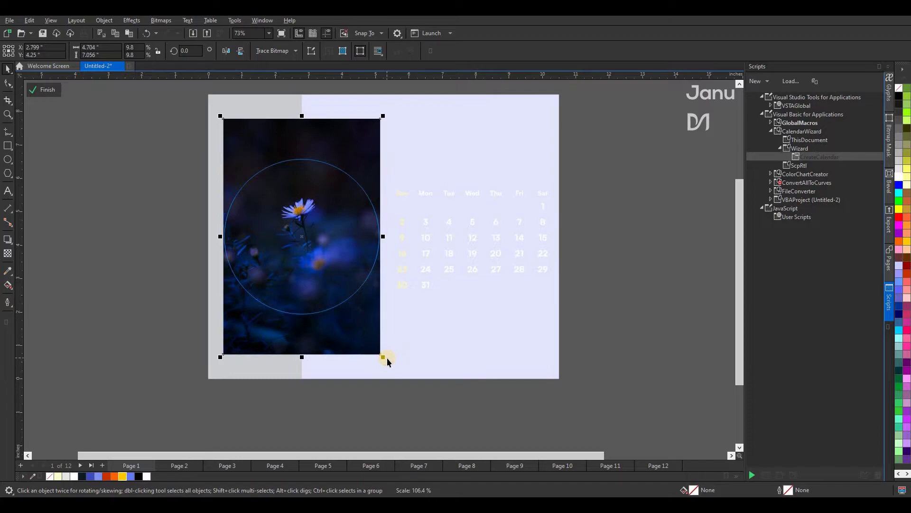
left_click(50, 90)
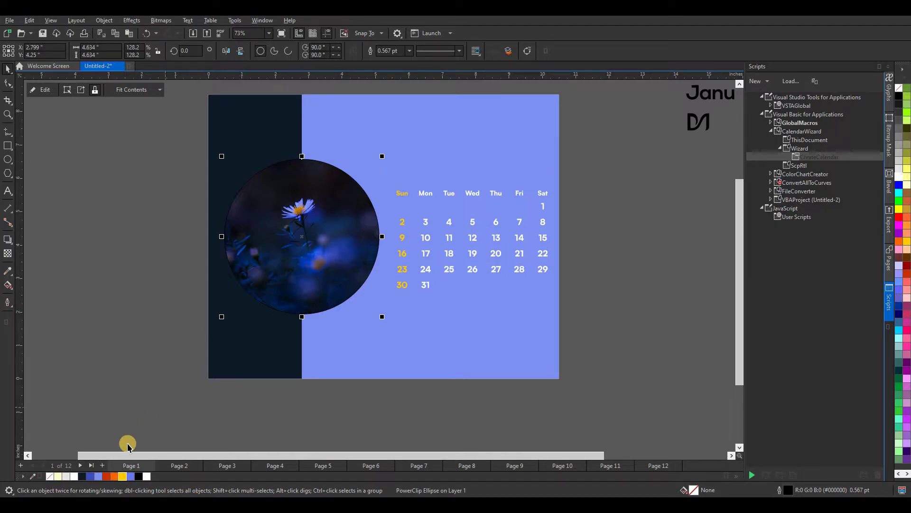
Give the photo circle a light blue (R126 G146 B245) outline with a width of 2 pt.
right_click(97, 476)
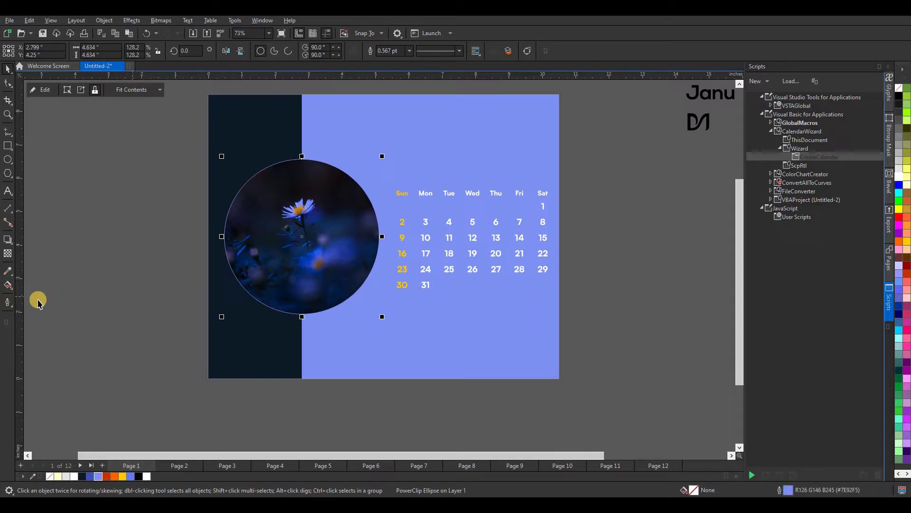
left_click(7, 302)
left_click(36, 388)
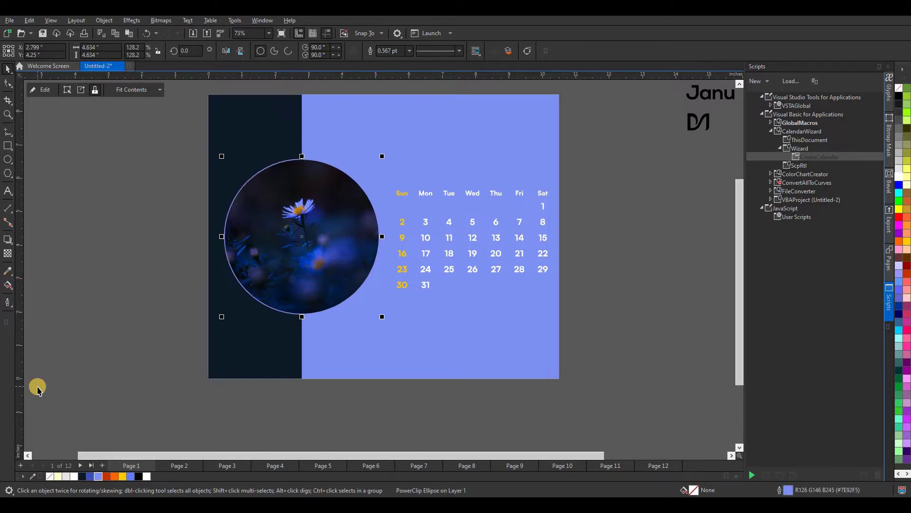
key("Escape")
scroll(321, 245, "down", 1)
scroll(323, 227, "up", 1)
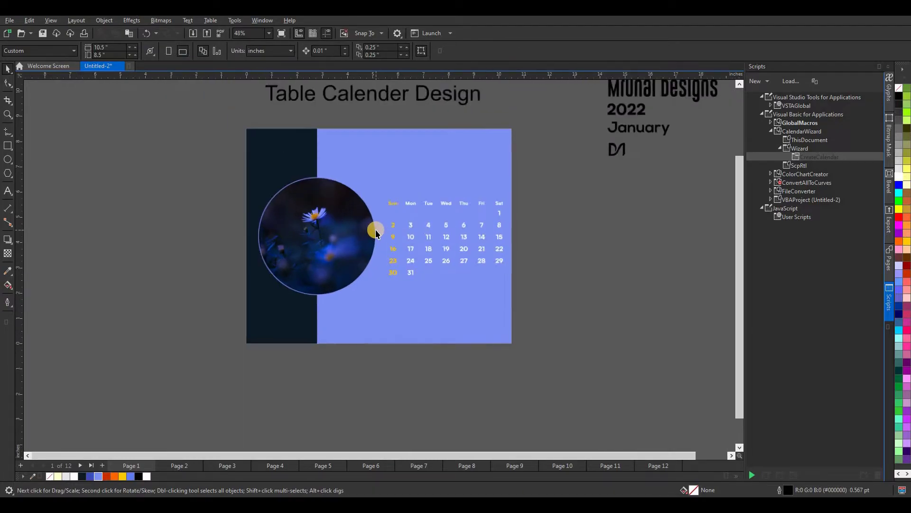
left_click(323, 227)
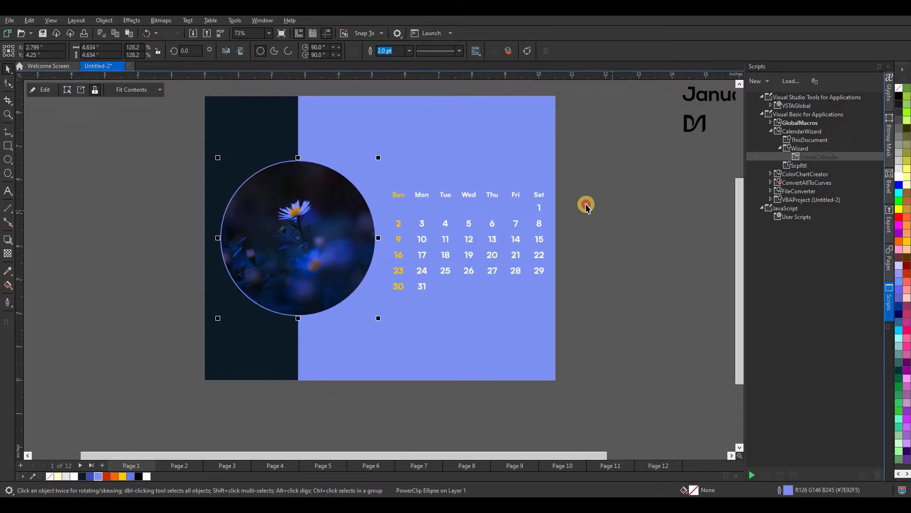
left_click(586, 204)
scroll(302, 211, "down", 2)
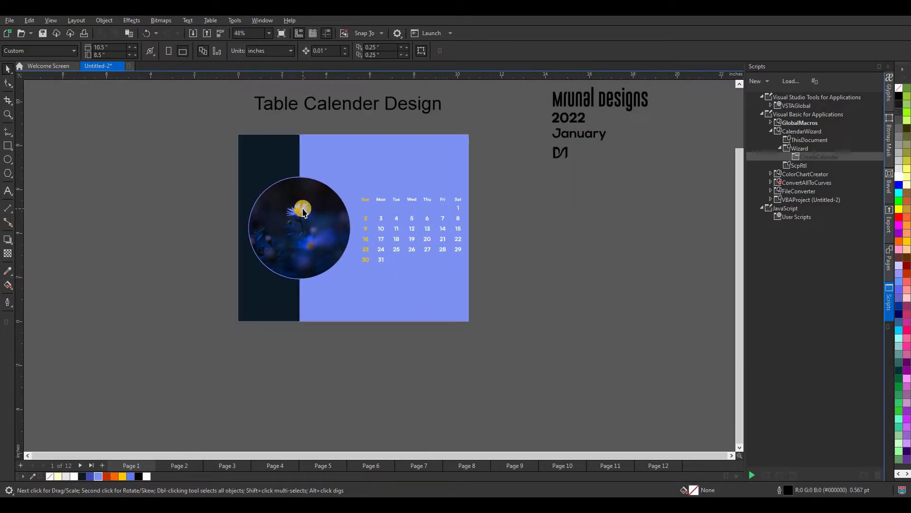
Move the January text onto the page above the calendar grid and fill it with dark navy (R15 G29 B41).
scroll(433, 124, "up", 1)
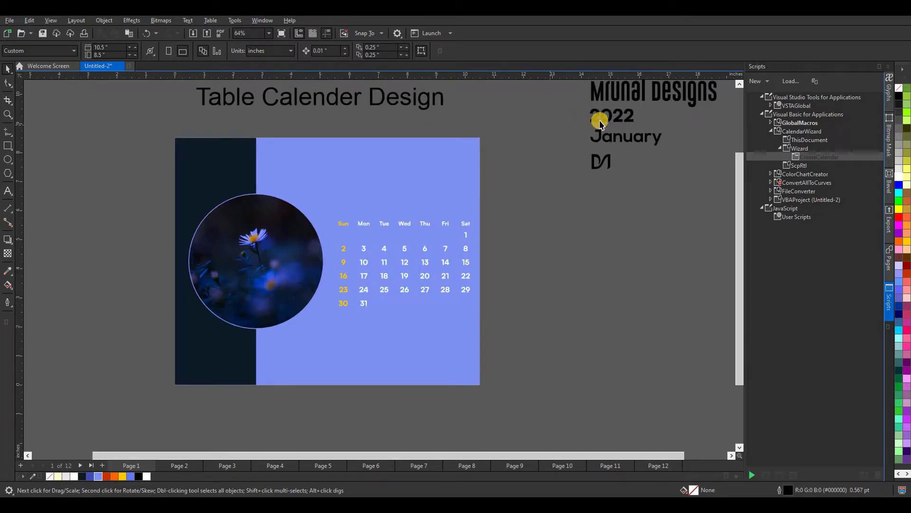
left_click(623, 138)
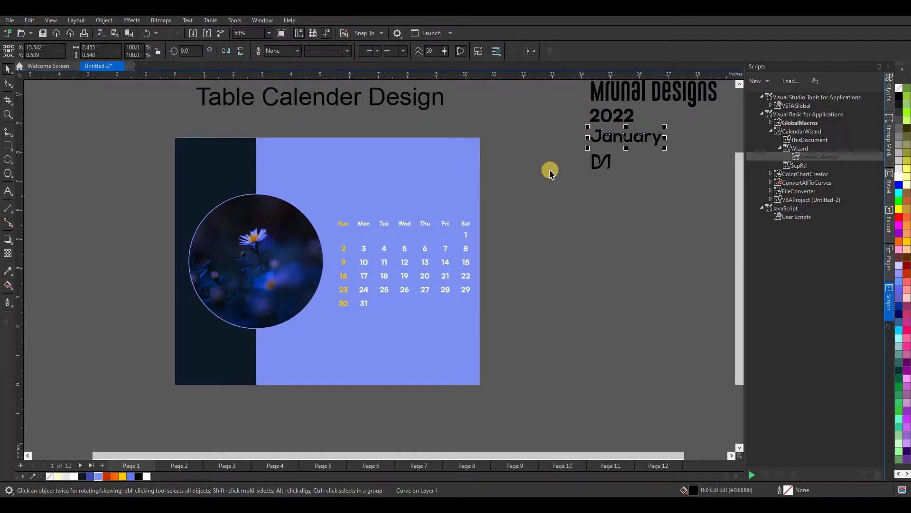
left_click_drag(624, 139, 371, 184)
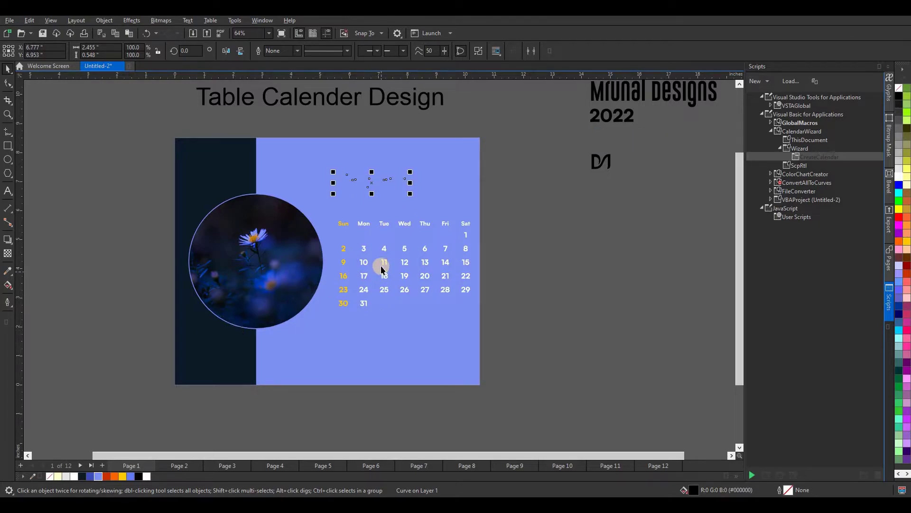
left_click(138, 476)
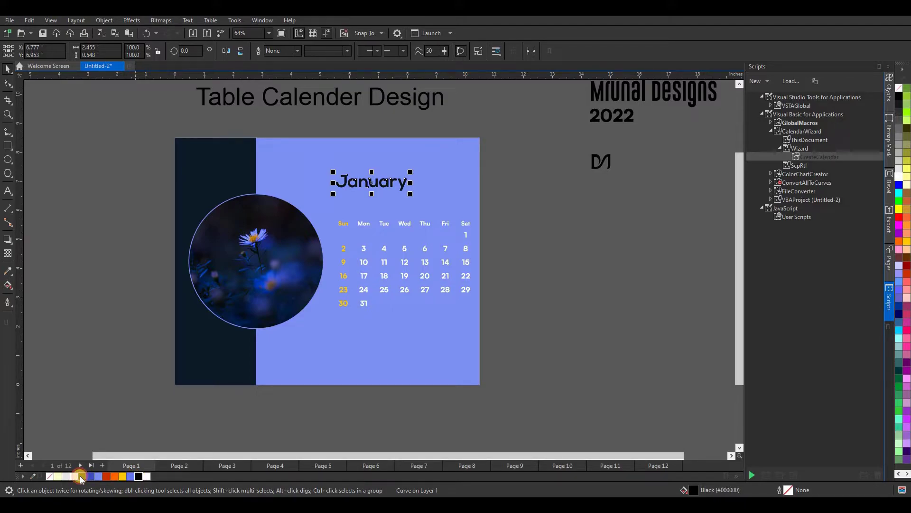
left_click(411, 169)
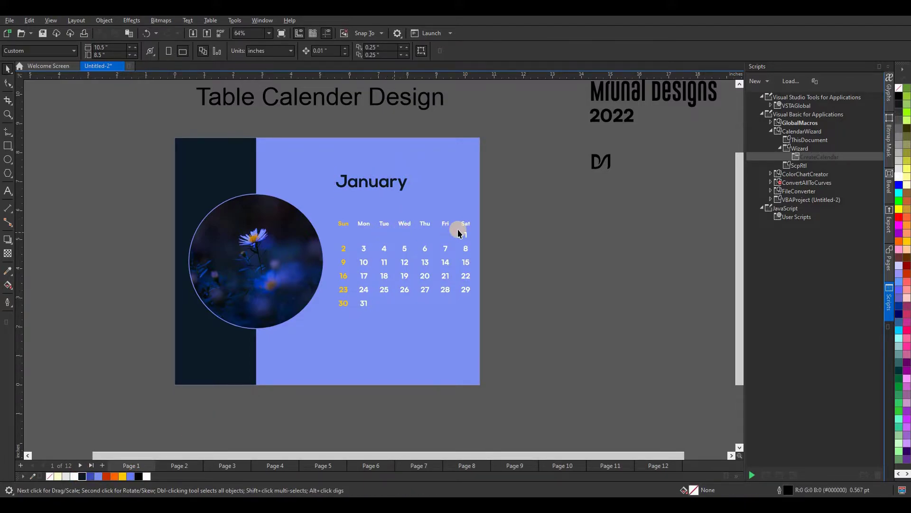
Draw a small unfilled circle centred above the Sat label and size it to 0.5 inches in diameter.
scroll(457, 229, "up", 2)
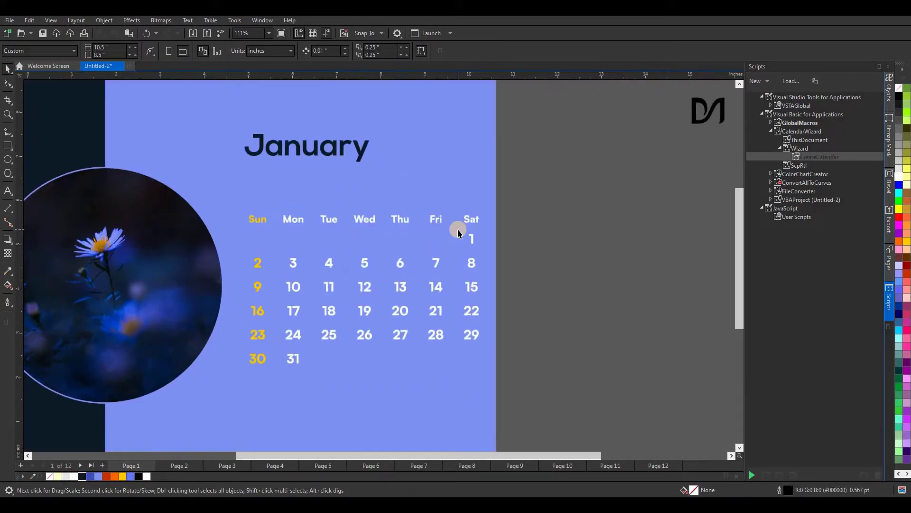
left_click(10, 158)
left_click_drag(463, 179, 484, 205)
left_click(8, 69)
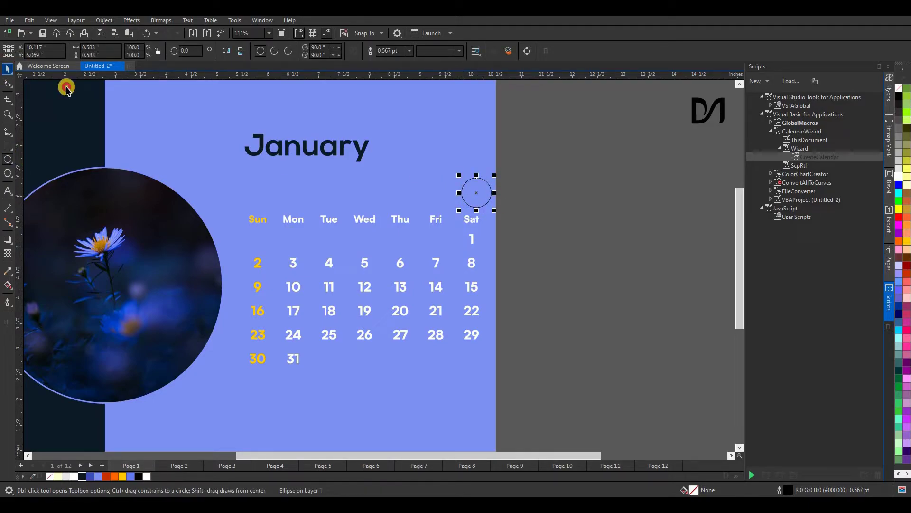
left_click_drag(477, 192, 471, 196)
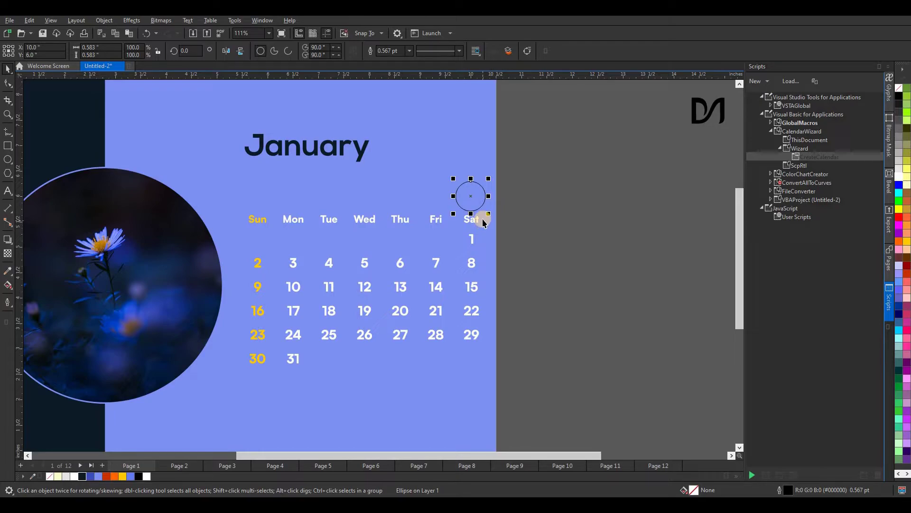
scroll(485, 219, "up", 3)
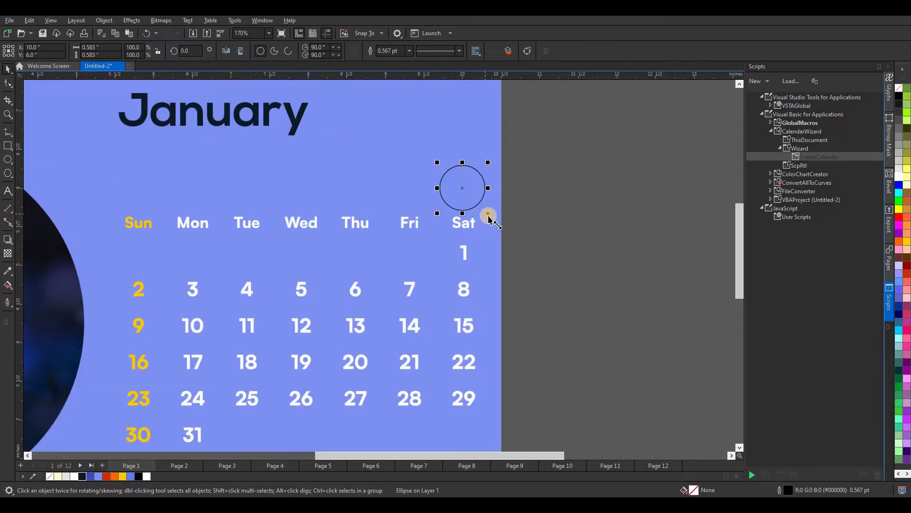
left_click_drag(488, 213, 485, 210)
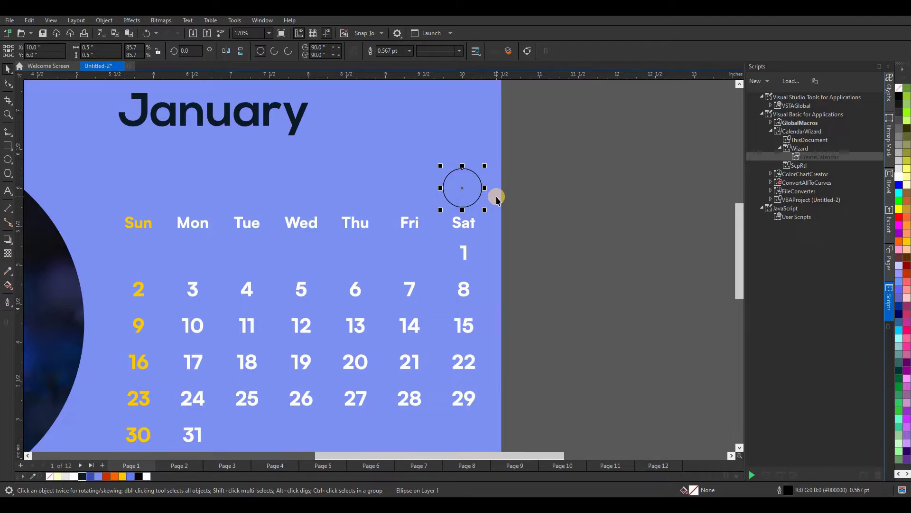
scroll(499, 189, "down", 3)
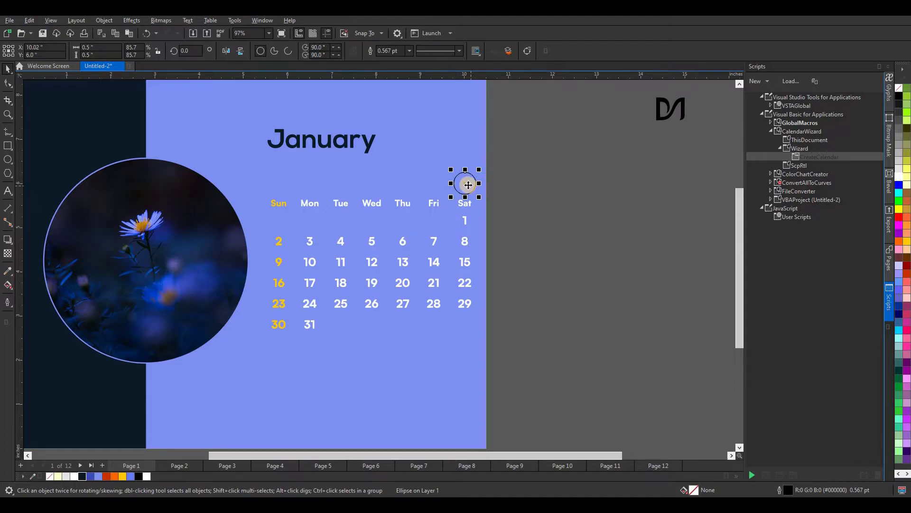
Duplicate the 0.5 inch circle in an evenly spaced row so that one sits above each weekday label from Fri to Sun.
left_click_drag(457, 188, 449, 184)
key("ctrl+z")
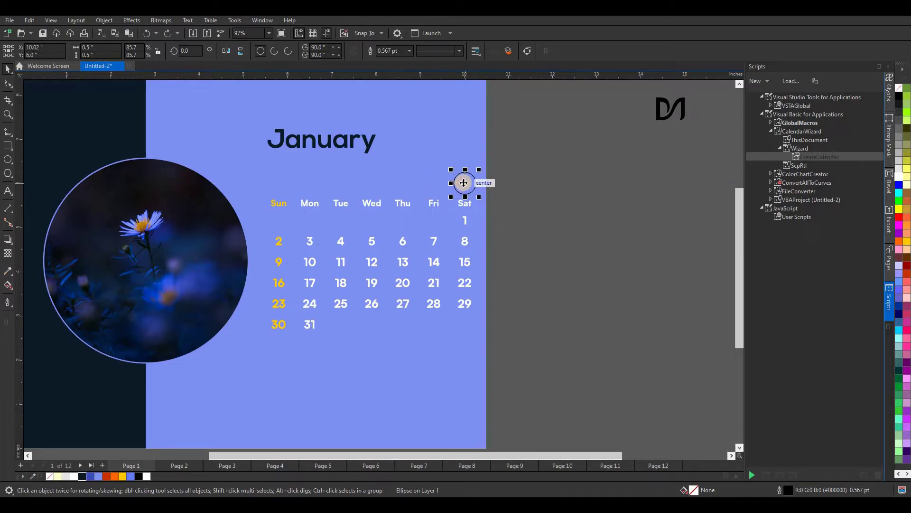
left_click(451, 180)
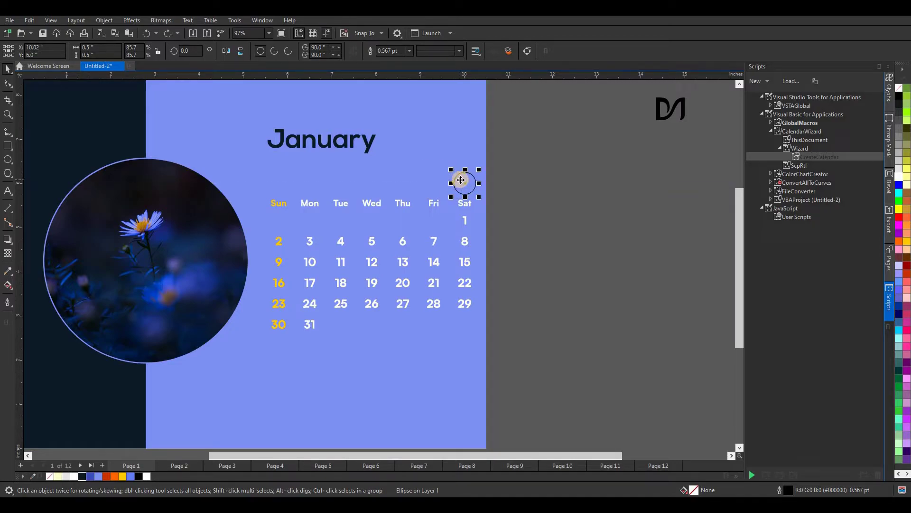
left_click_drag(446, 180, 429, 180)
key("ctrl+r")
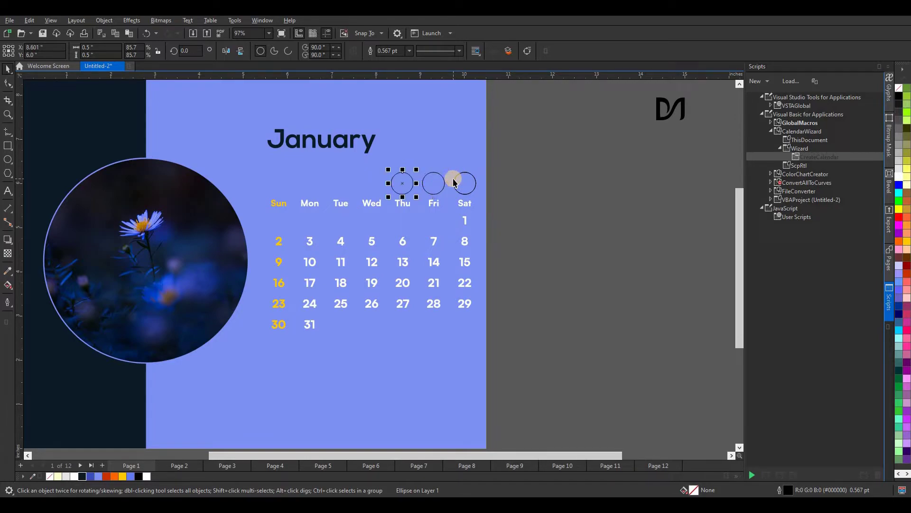
key("ctrl+r")
key("ctrl+r")
key("ctrl+r")
key("ctrl+r")
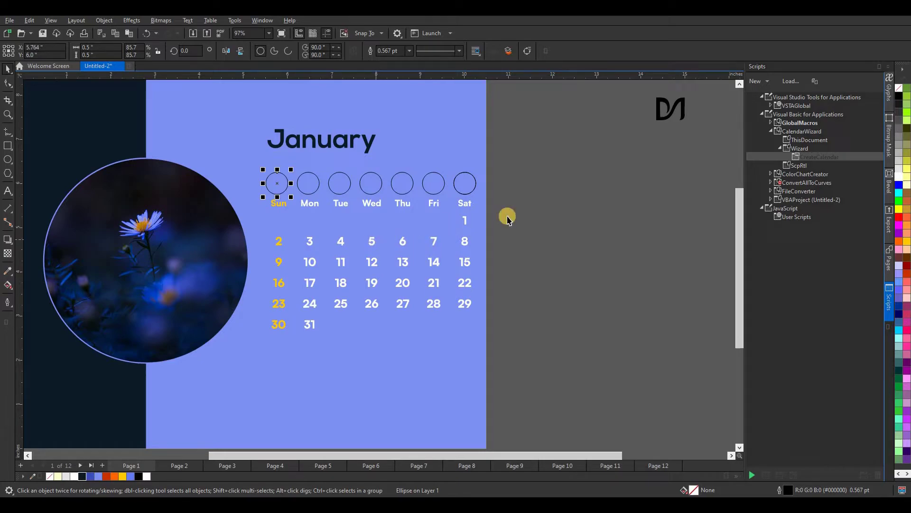
Move the January heading off the page onto the empty area beside its right edge.
left_click(548, 204)
scroll(389, 224, "down", 1)
scroll(294, 170, "up", 3)
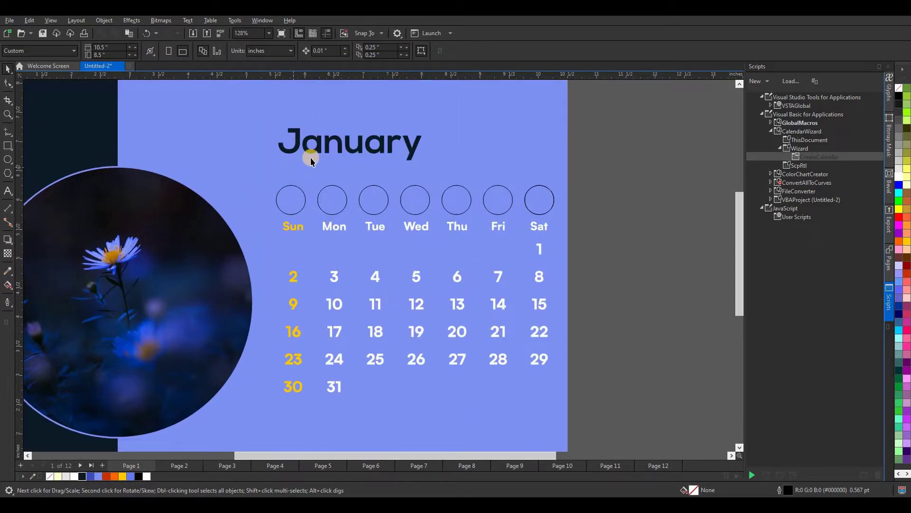
left_click_drag(313, 152, 617, 155)
scroll(430, 226, "down", 3)
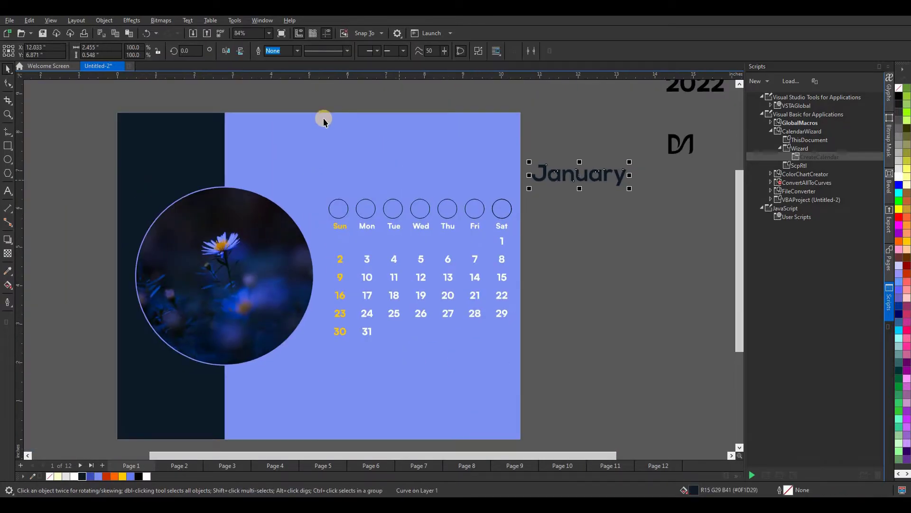
Nudge the copied circles individually so that each one is centred above its weekday label.
left_click_drag(488, 221, 323, 193)
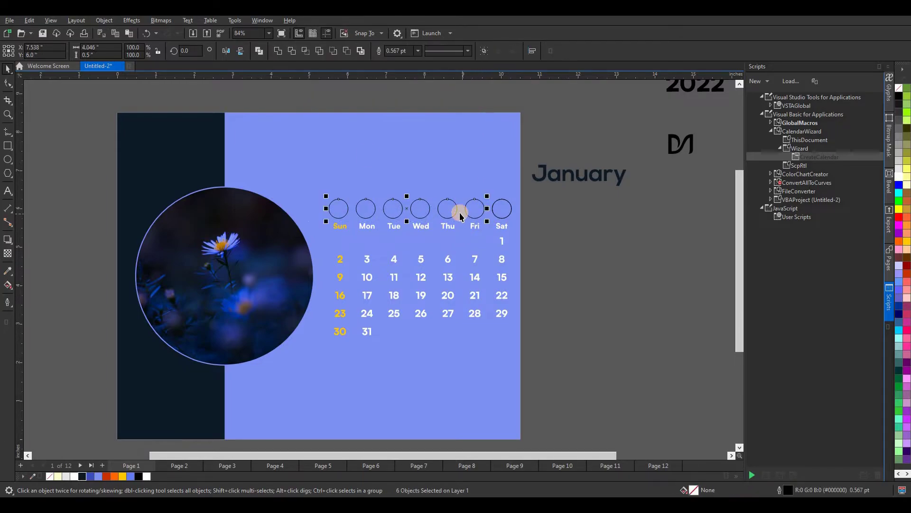
scroll(460, 212, "up", 3)
key("Escape")
left_click(445, 207)
left_click(384, 212)
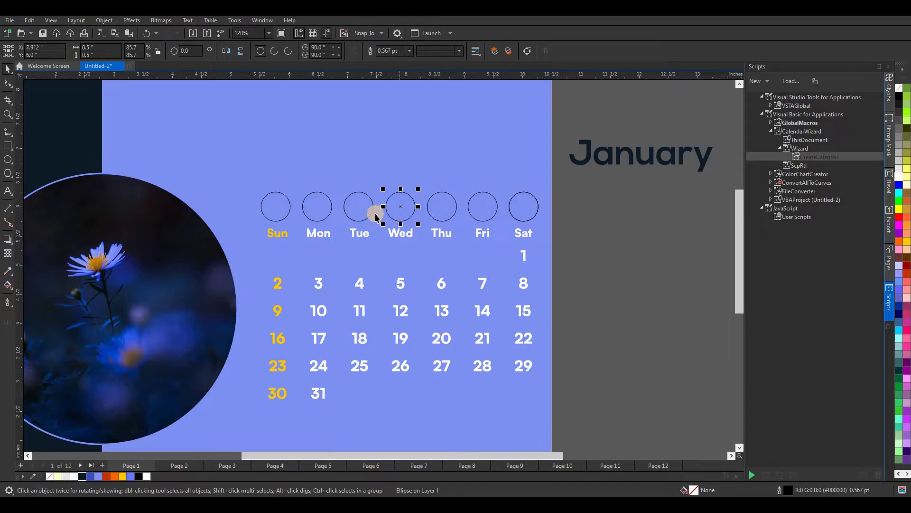
left_click(363, 213)
left_click(320, 214)
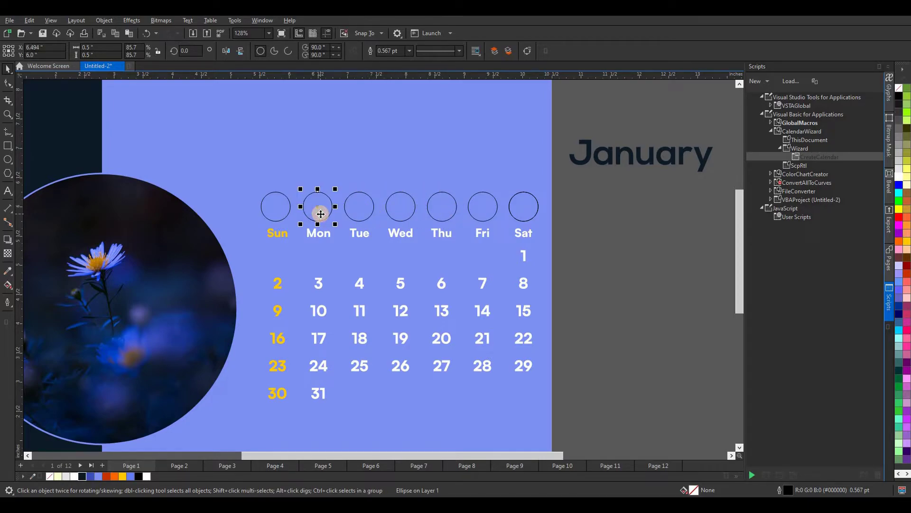
left_click(278, 211)
left_click(361, 211)
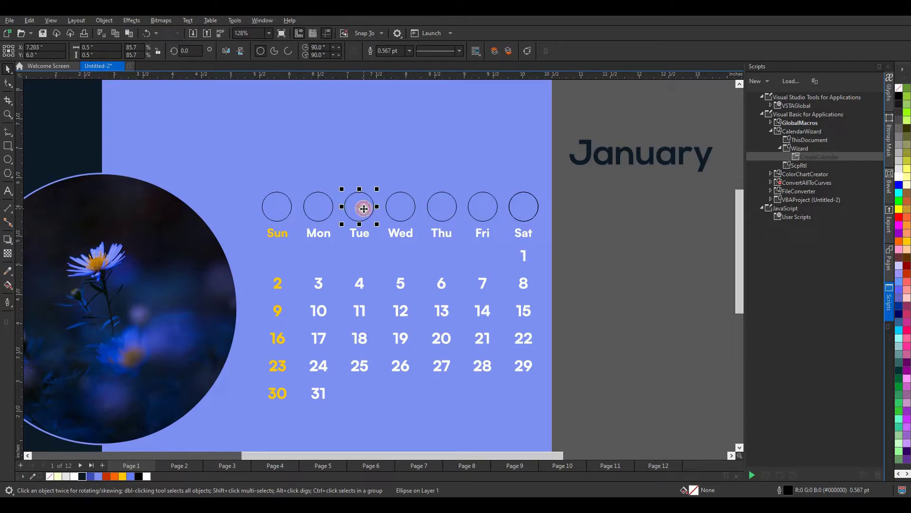
left_click(575, 220)
scroll(428, 209, "down", 2)
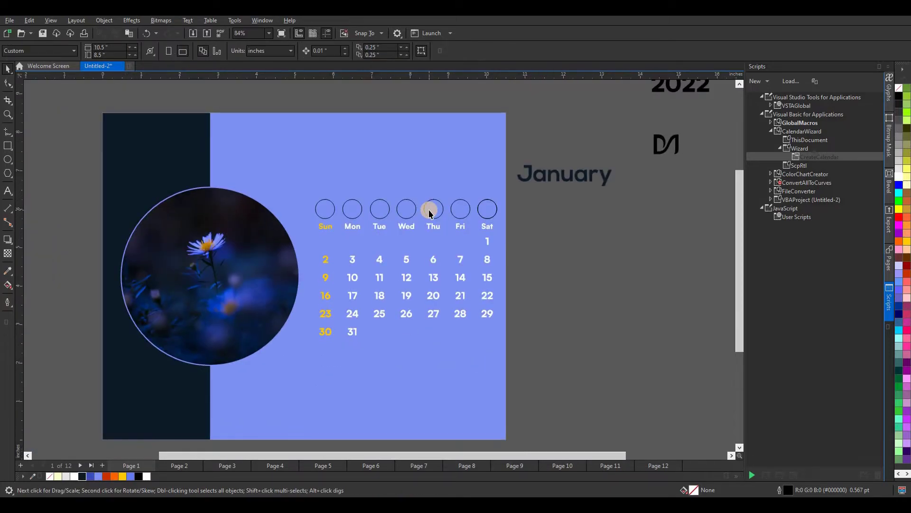
Fill the Sunday circle with Deep Yellow, remove its outline and move the Sun label into it.
scroll(360, 208, "up", 1)
left_click(326, 208)
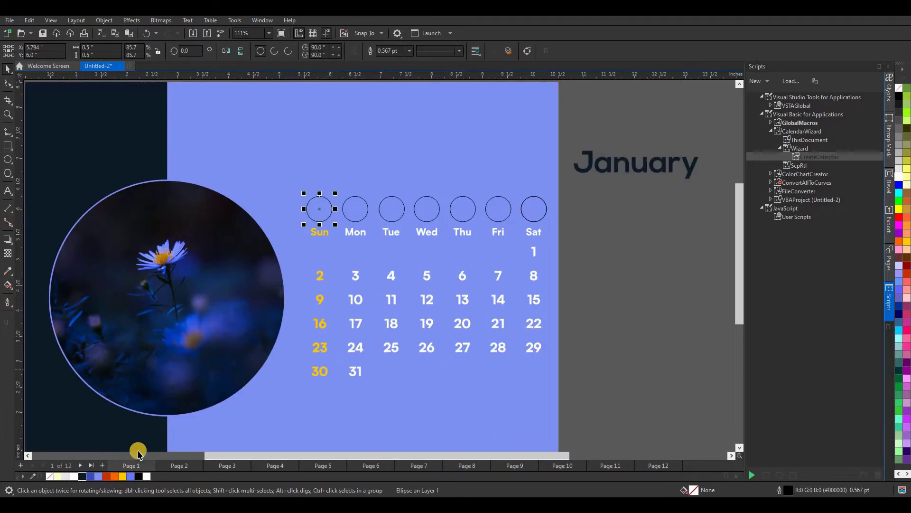
left_click(123, 476)
right_click(49, 476)
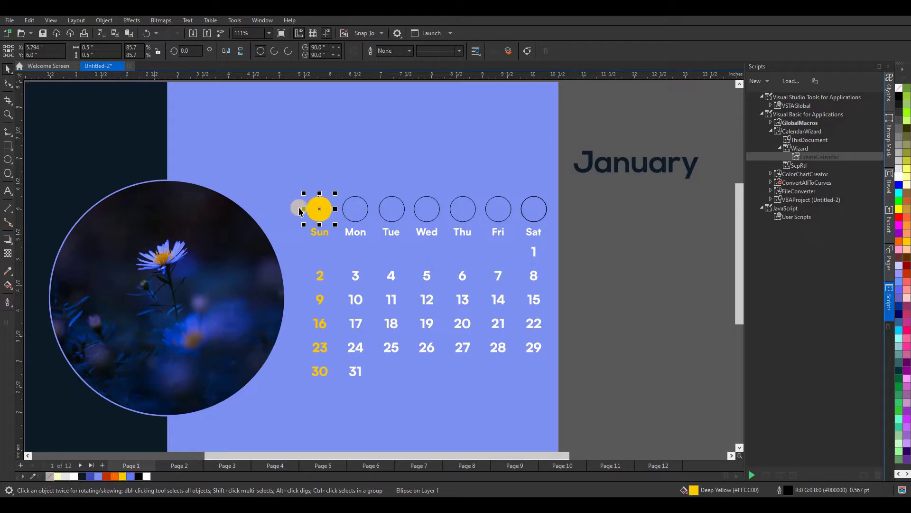
left_click_drag(321, 236, 319, 212)
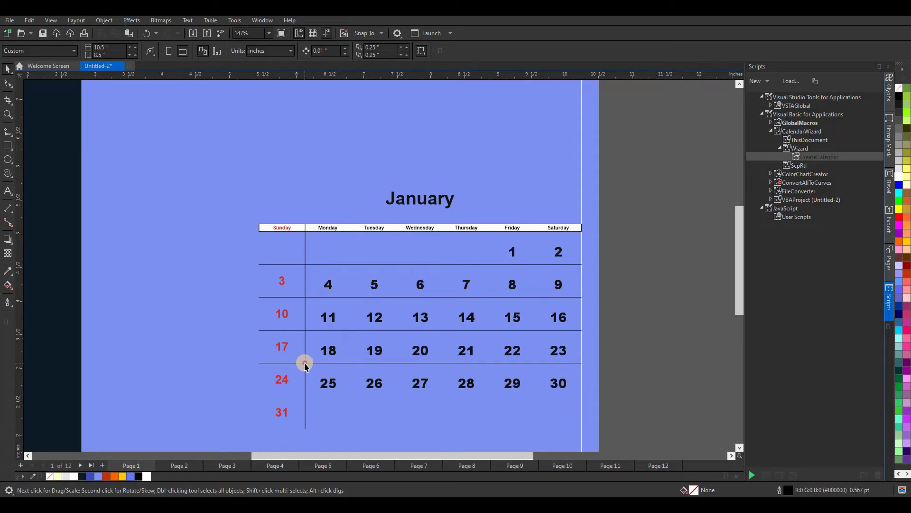
Delete the vertical and horizontal grid lines and the white weekday header box from the January calendar.
left_click(304, 365)
key("Delete")
left_click(315, 363)
key("Delete")
key("Delete")
left_click(339, 297)
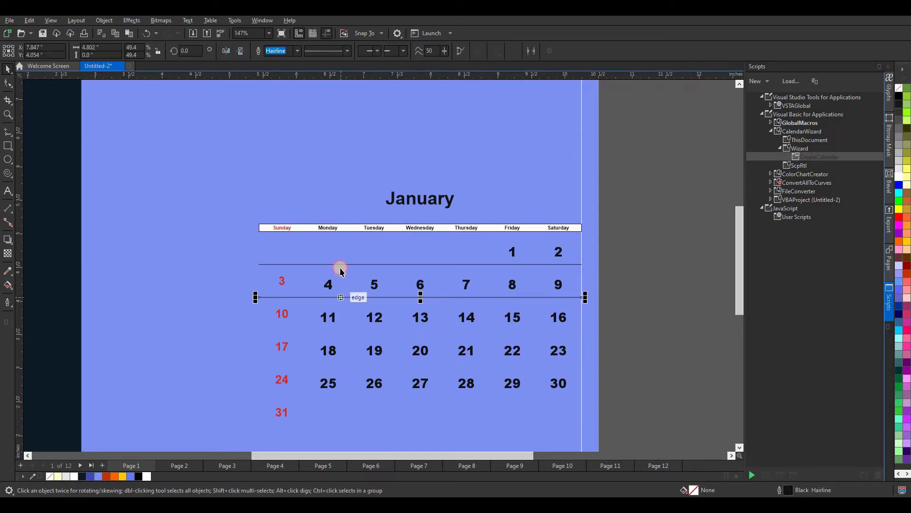
key("Delete")
left_click(342, 265)
key("Delete")
left_click(352, 229)
key("Delete")
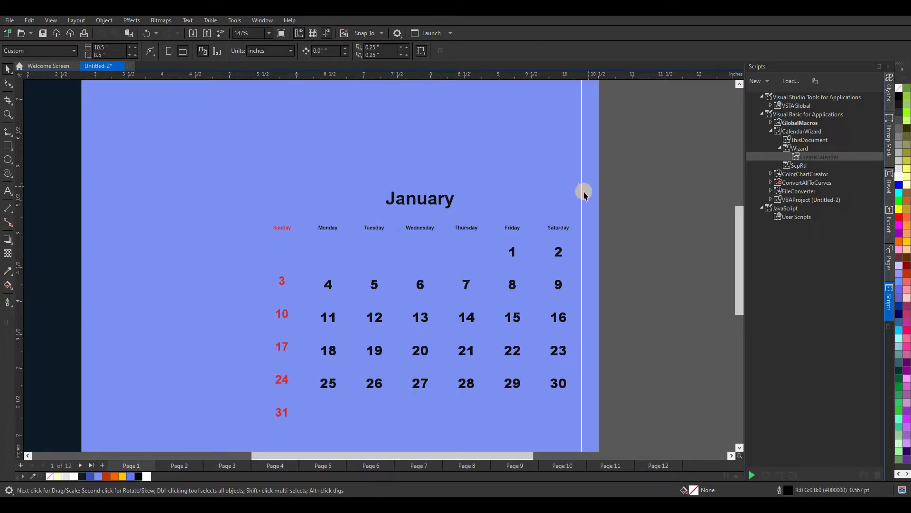
scroll(448, 240, "down", 2)
left_click_drag(596, 169, 307, 385)
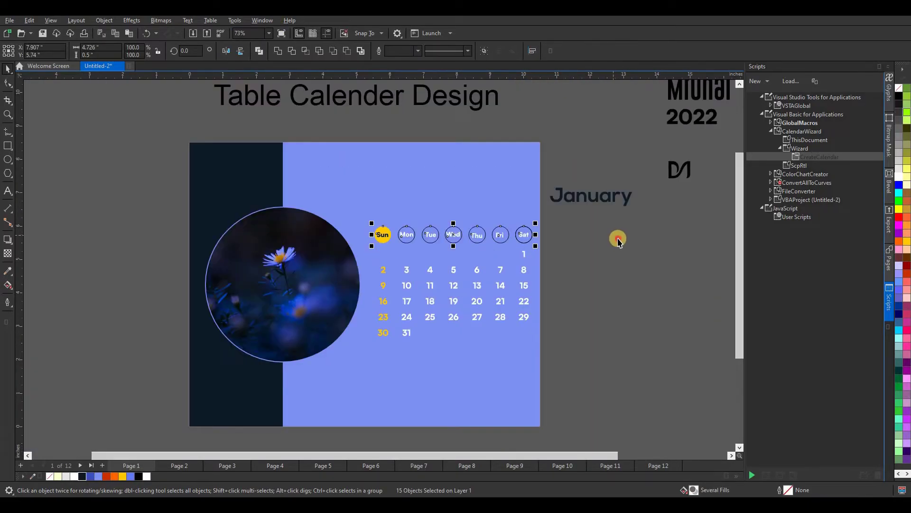
Place the January heading above the weekday circles, aligned with the Sun column, enlarged to about 2.65 × 0.59 inches, and nudge it upward.
left_click_drag(581, 196, 478, 215)
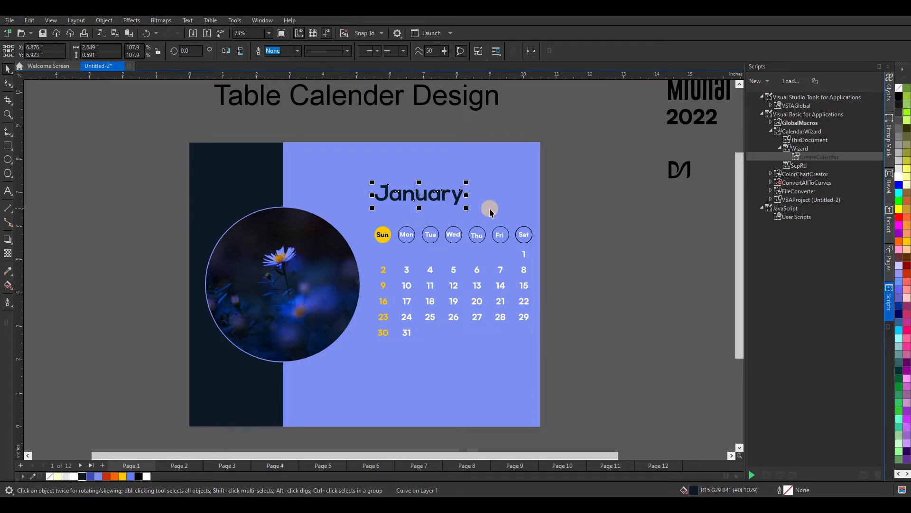
key("Up")
key("Up")
key("Up")
key("Up")
key("Up")
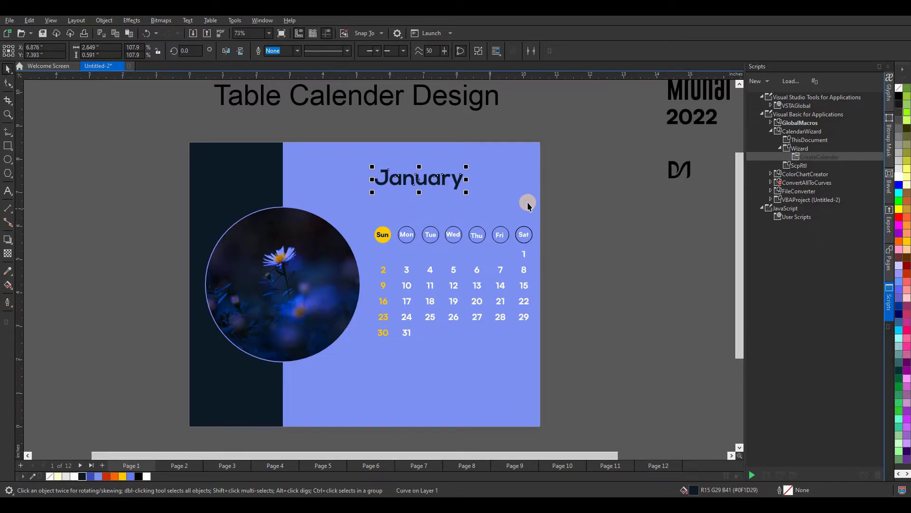
left_click(584, 203)
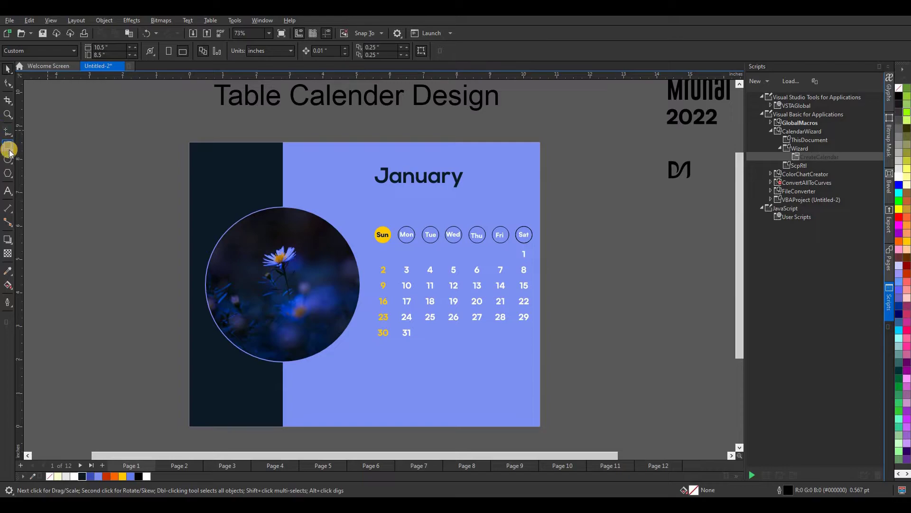
Draw a thin bar about 1.27 × 0.1 inches under the start of the January heading and fill it with dark navy (R15 G29 B41).
scroll(376, 198, "up", 1)
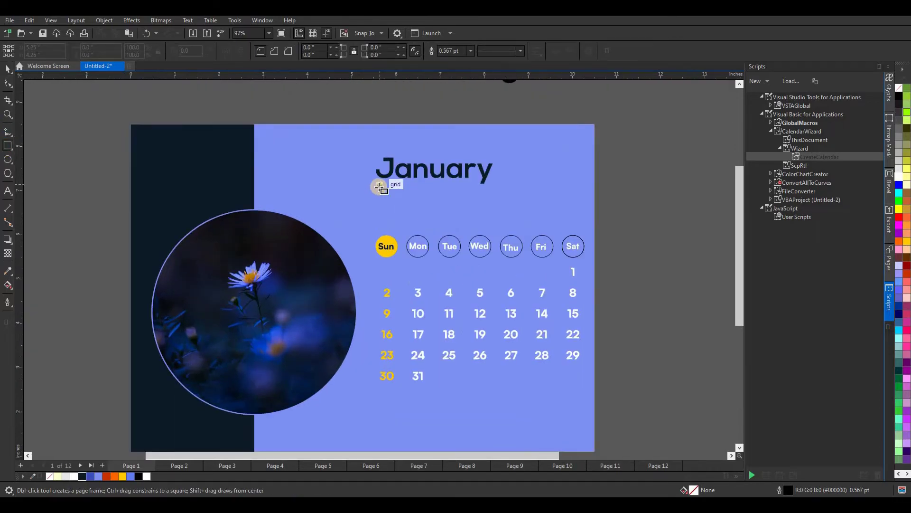
left_click_drag(378, 186, 433, 191)
key("space")
scroll(413, 192, "up", 2)
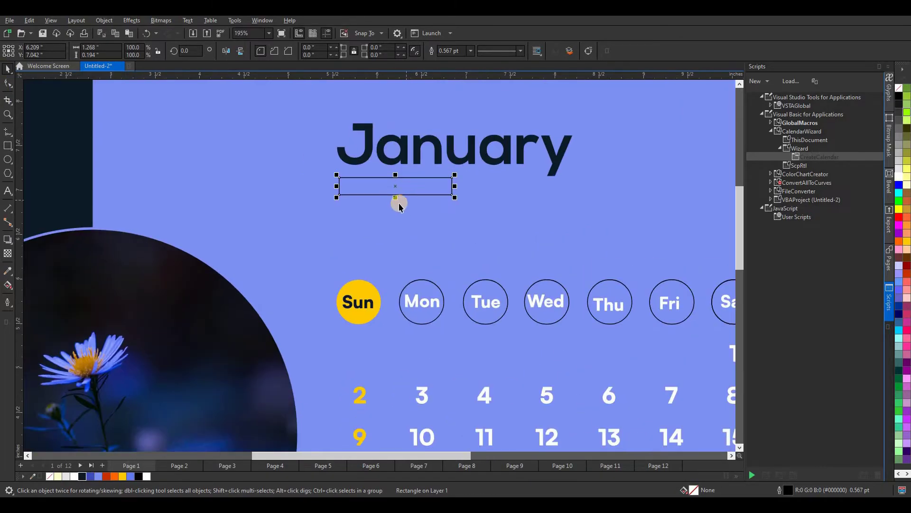
left_click_drag(398, 197, 399, 187)
scroll(399, 172, "down", 2)
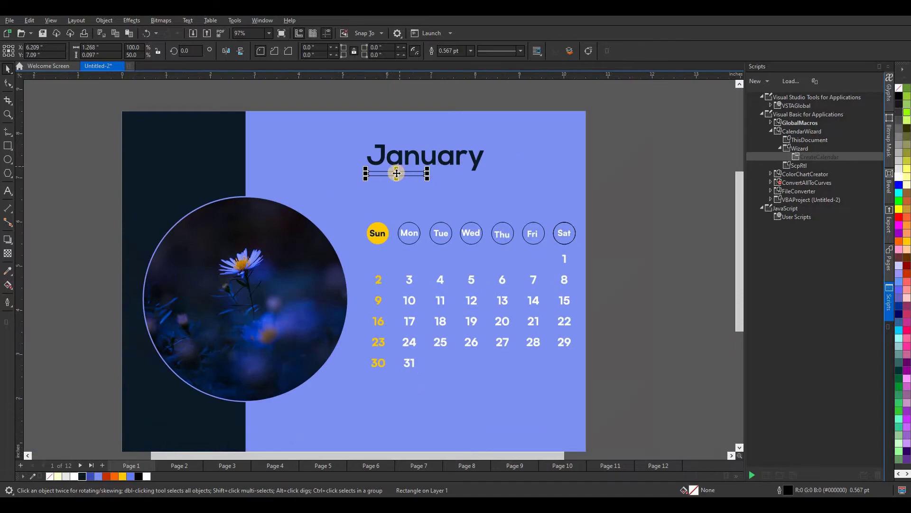
left_click(83, 476)
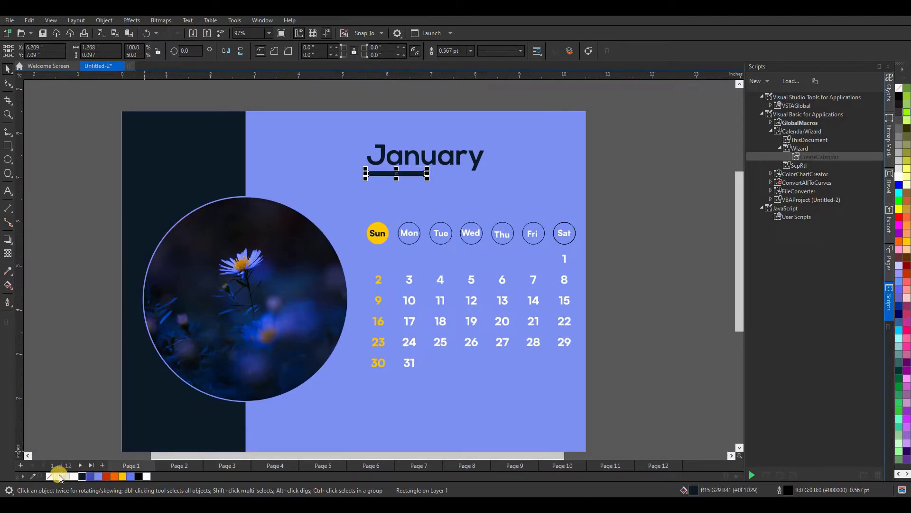
Remove the outline of the bar under the January heading and thin it to about 0.07 inches high.
left_click(67, 383)
scroll(464, 257, "down", 2)
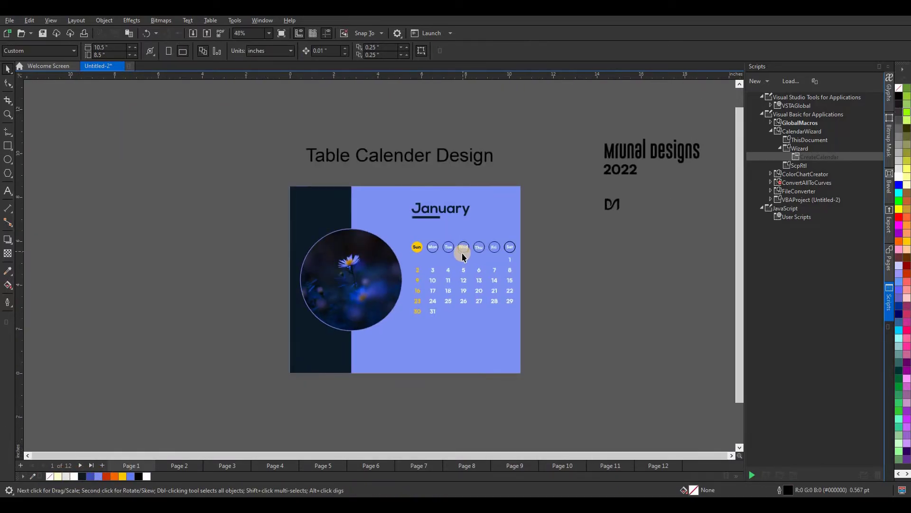
scroll(427, 217, "up", 3)
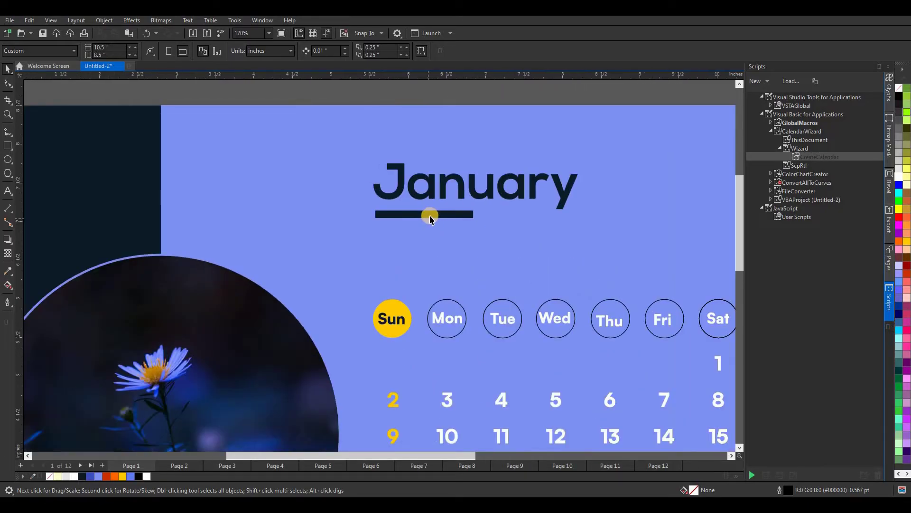
scroll(430, 218, "up", 1)
left_click(421, 217)
left_click_drag(422, 218, 429, 217)
scroll(430, 213, "down", 4)
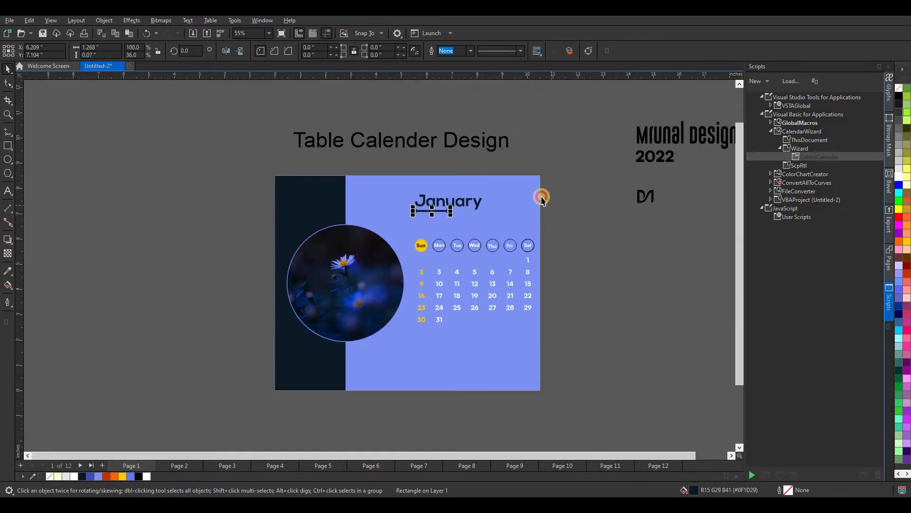
left_click(550, 203)
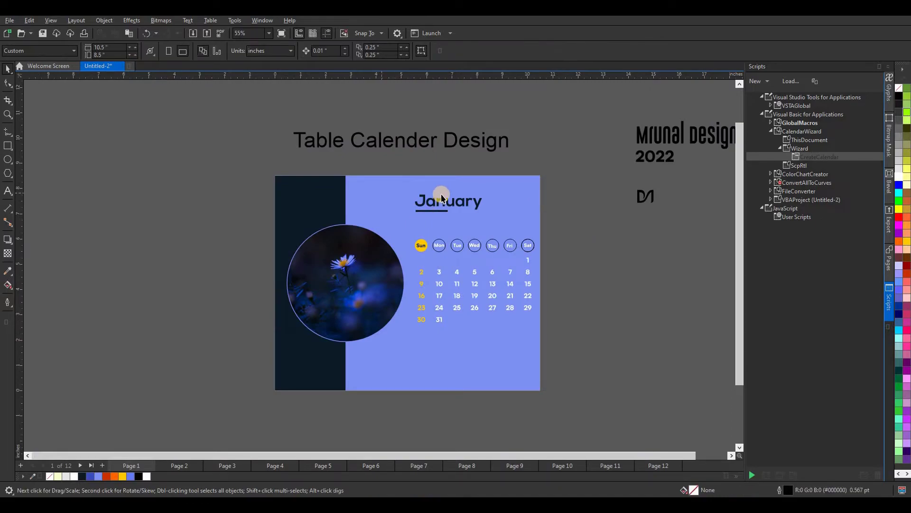
Move the 2022 lettering to the upper part of the dark band and fill it with periwinkle blue (R126 G146 B245).
left_click(649, 159)
left_click_drag(309, 202, 308, 201)
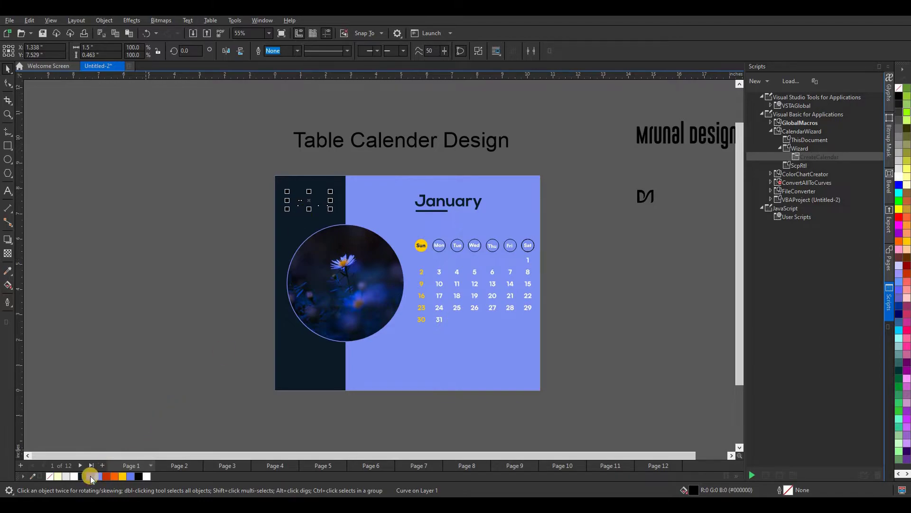
left_click(128, 411)
left_click_drag(235, 178, 348, 220)
key("shift+Page_Up")
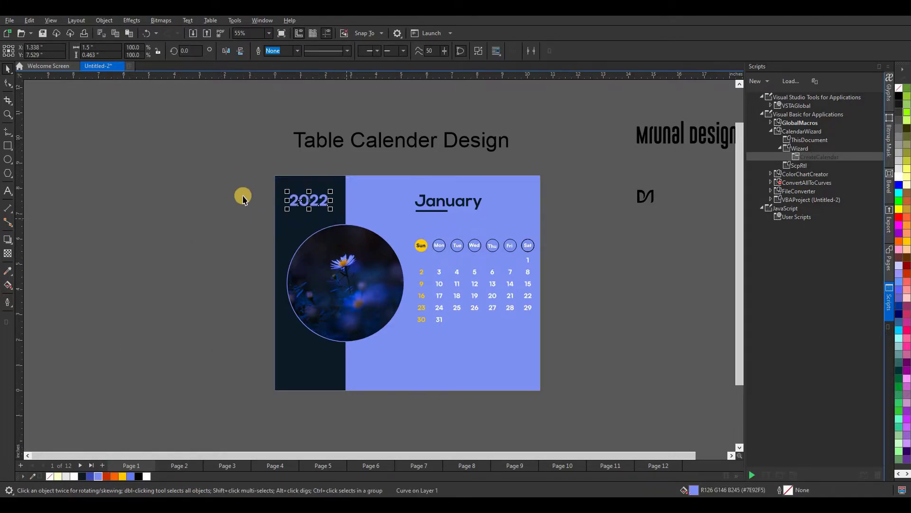
key("Escape")
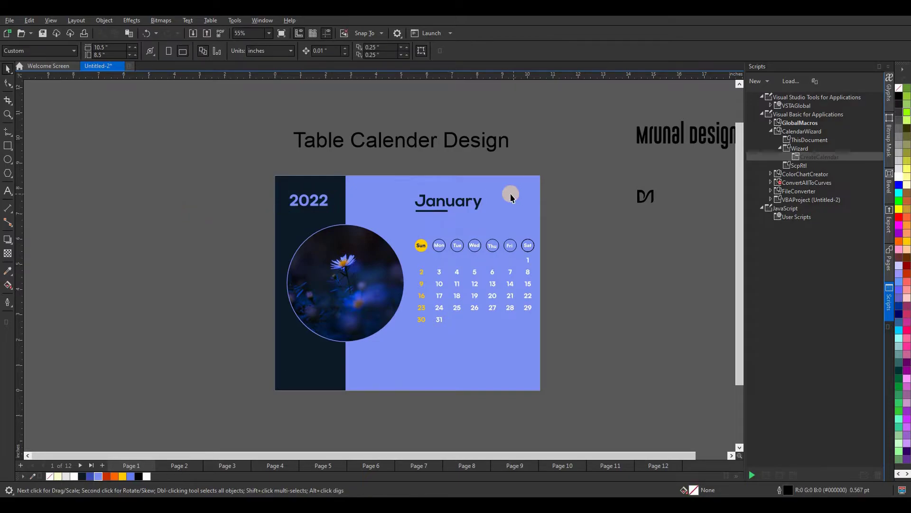
Place the monogram logo low in the dark band at about 0.65 × 0.51 inches and fill it with periwinkle blue (R126 G146 B245).
left_click(646, 196)
left_click_drag(312, 378, 312, 368)
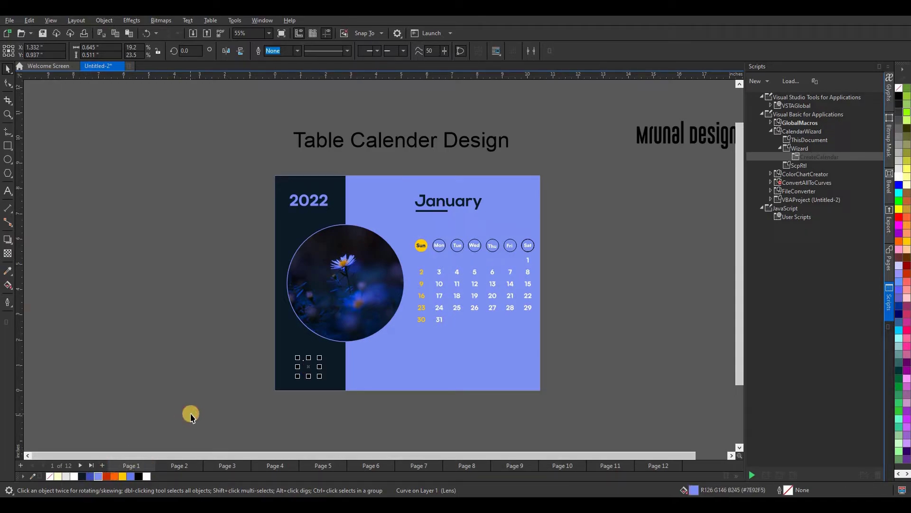
left_click(215, 406)
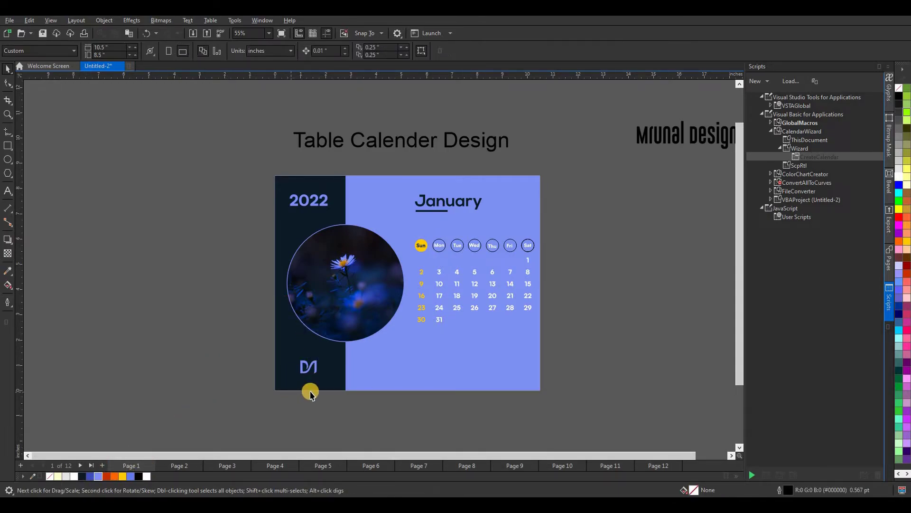
Draw a circle about 0.97 inches across with a periwinkle blue (R126 G146 B245) outline and center it around the monogram logo.
left_click(8, 160)
scroll(290, 388, "up", 2)
left_click_drag(258, 300, 372, 379)
key("ctrl+z")
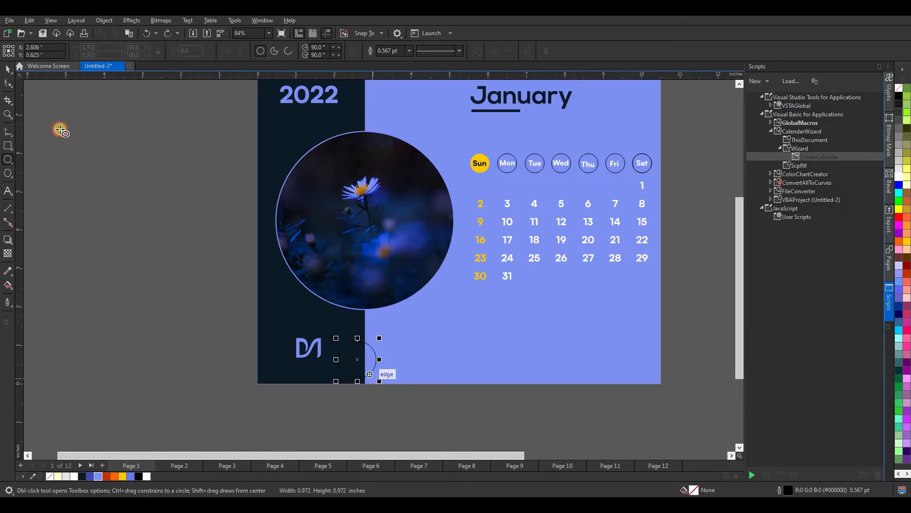
left_click(7, 69)
right_click(98, 476)
left_click_drag(356, 361, 310, 351)
scroll(315, 372, "up", 3)
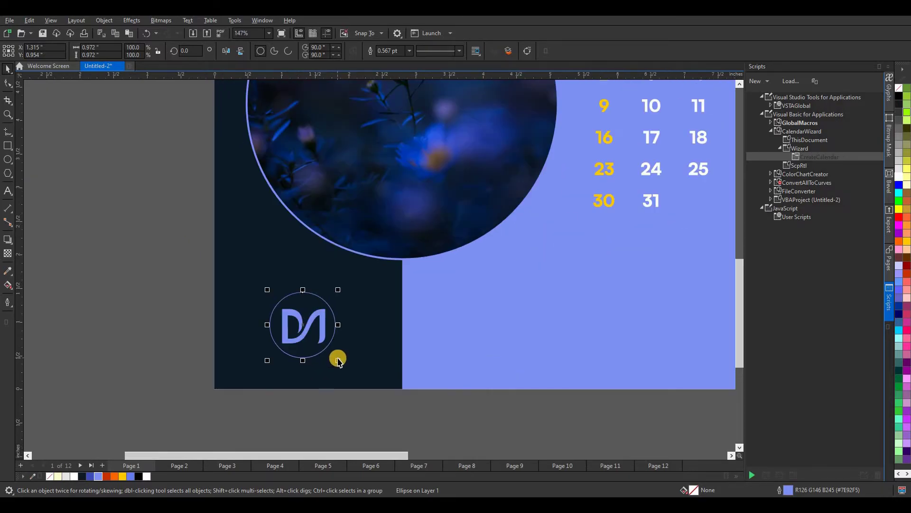
left_click(300, 419)
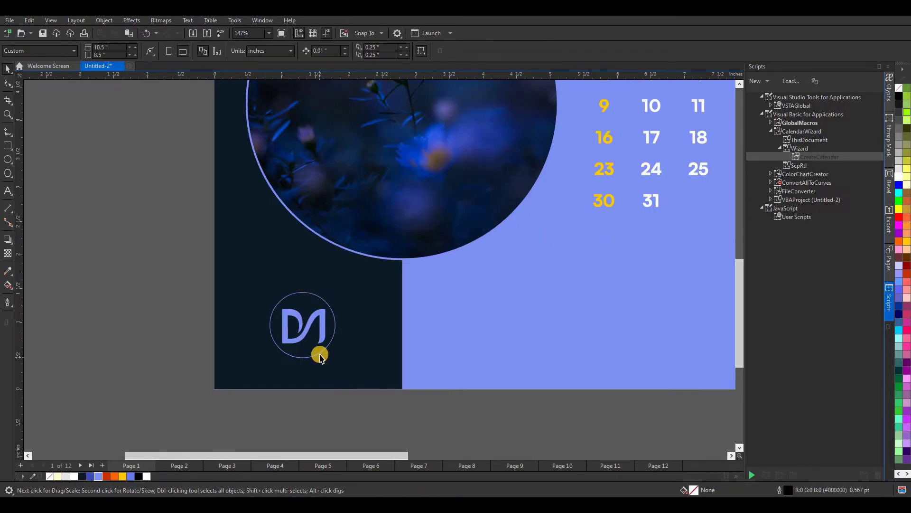
Set the outline width of the circle around the monogram logo to 1.5 pt.
left_click(320, 353)
left_click(7, 301)
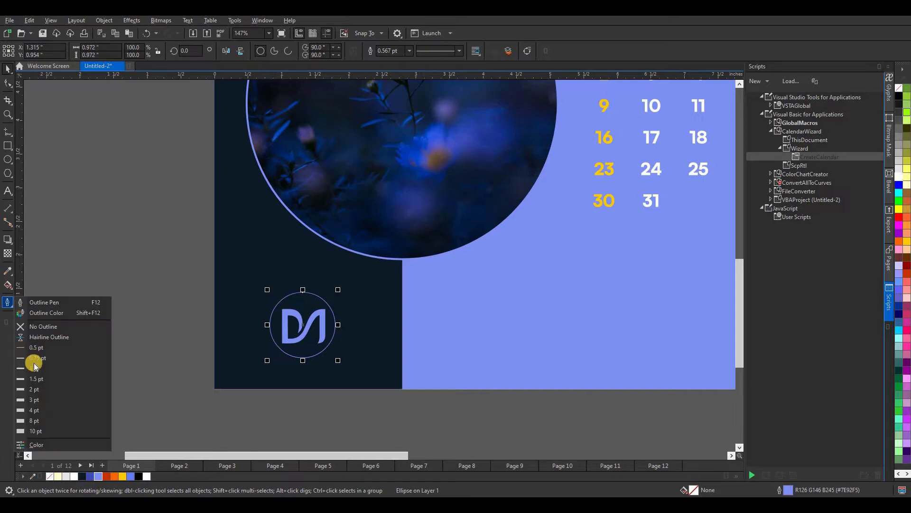
left_click(39, 379)
key("Escape")
scroll(325, 329, "down", 6)
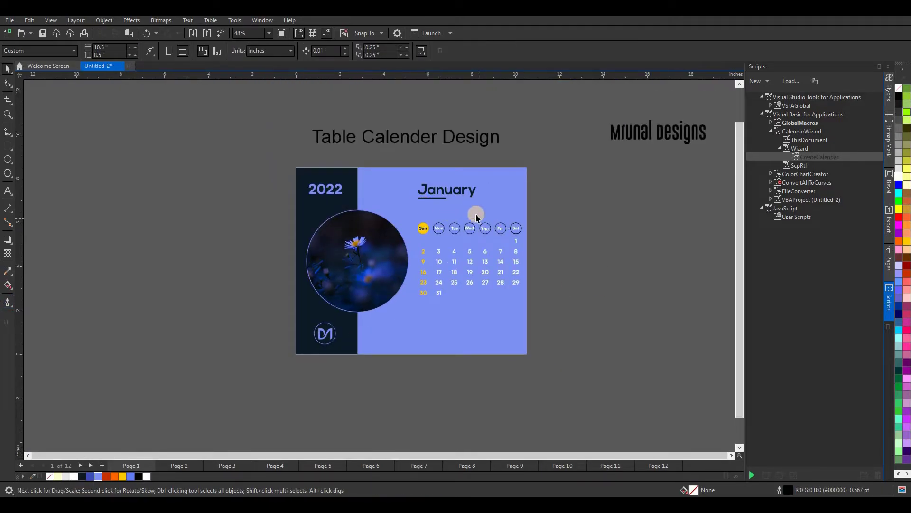
Fill the Monday circle with dark navy (R15 G29 B41).
scroll(565, 230, "up", 2)
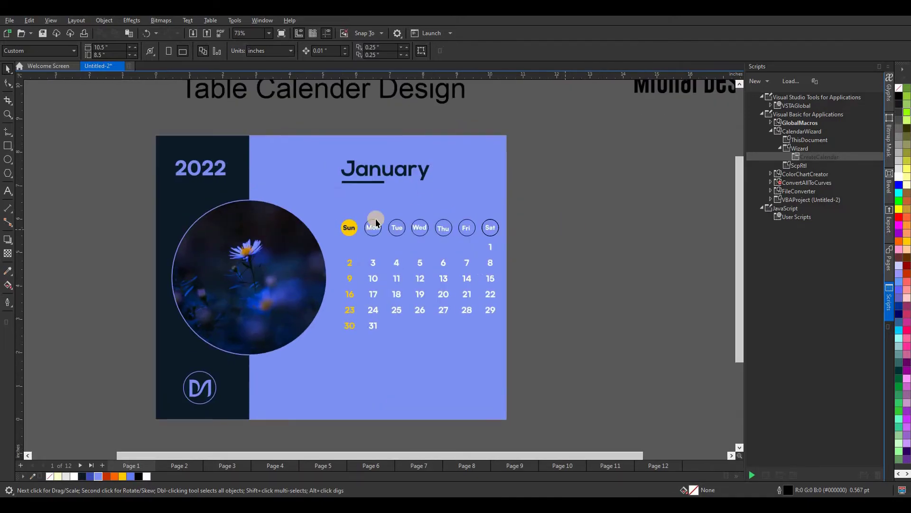
left_click(377, 226)
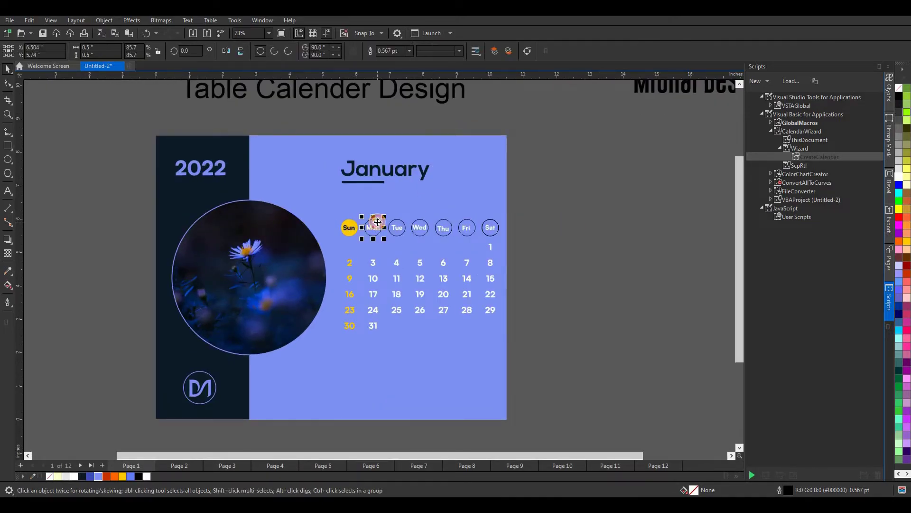
left_click(82, 475)
left_click(519, 227)
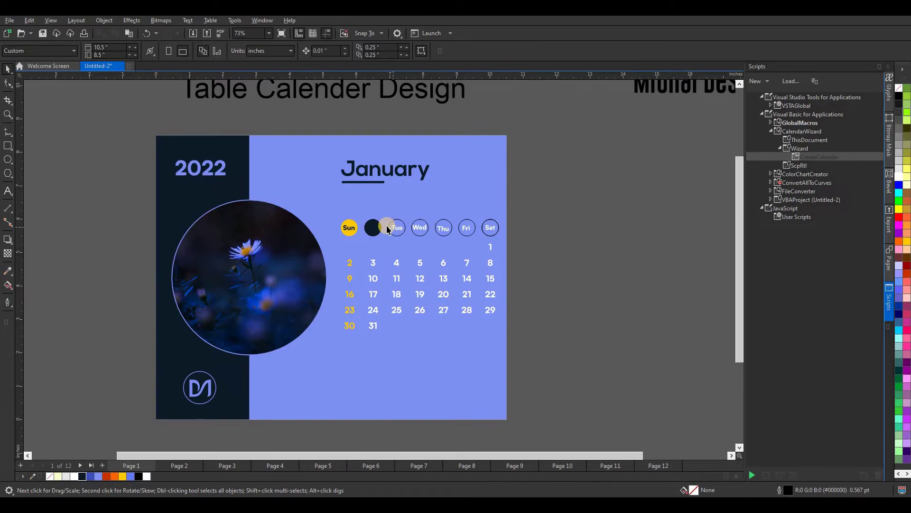
Send the Monday circle behind its Mon label, and send the blue page background behind the circle.
scroll(393, 230, "up", 3)
left_click(358, 234)
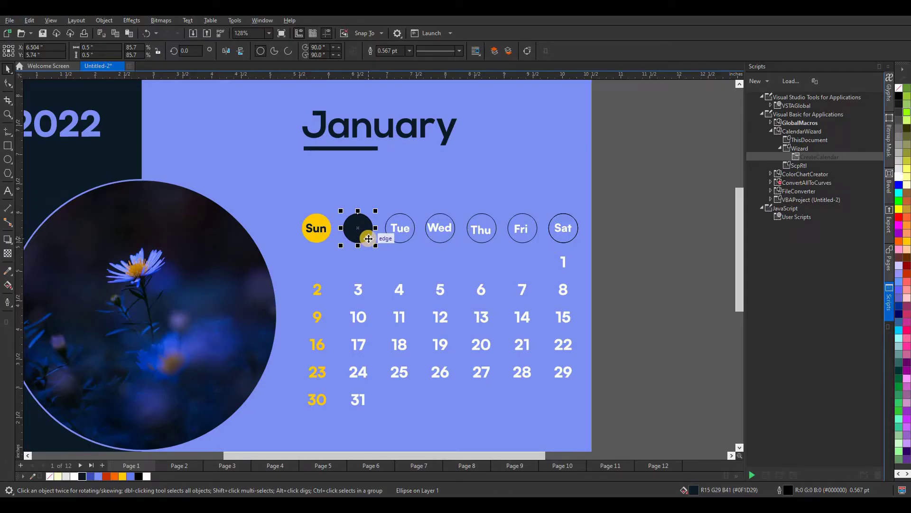
key("shift+Page_Down")
left_click(395, 204, "shift")
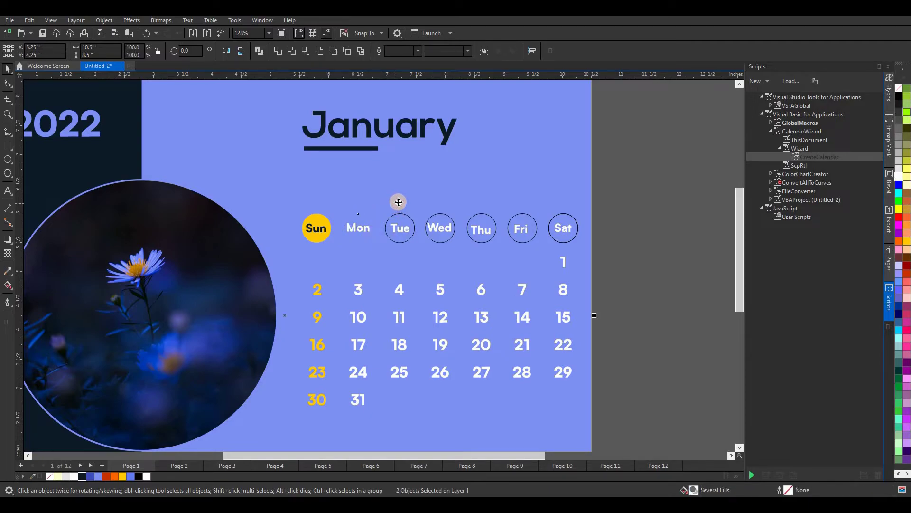
left_click(510, 187)
key("shift+Page_Down")
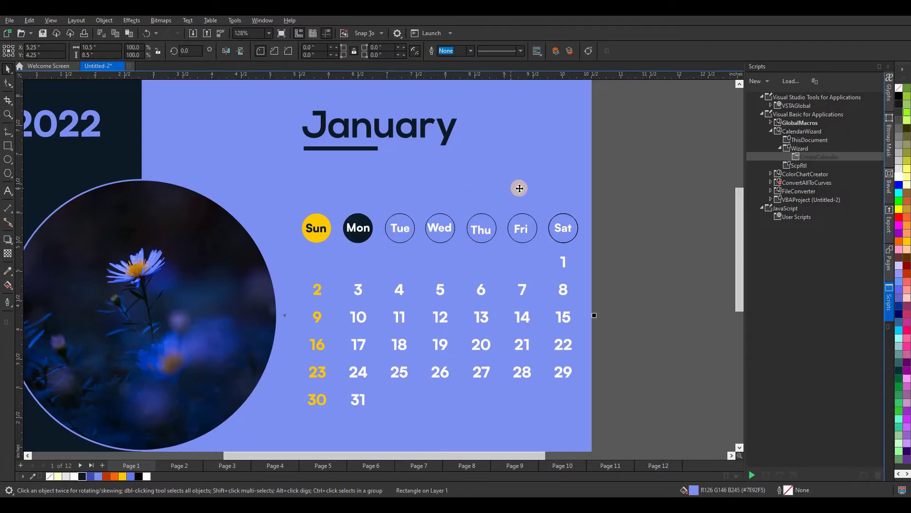
Fill and outline the Tuesday circle in dark navy (R15 G29 B41) and stack it between the Tue label and the page background.
left_click(470, 224)
left_click(403, 226)
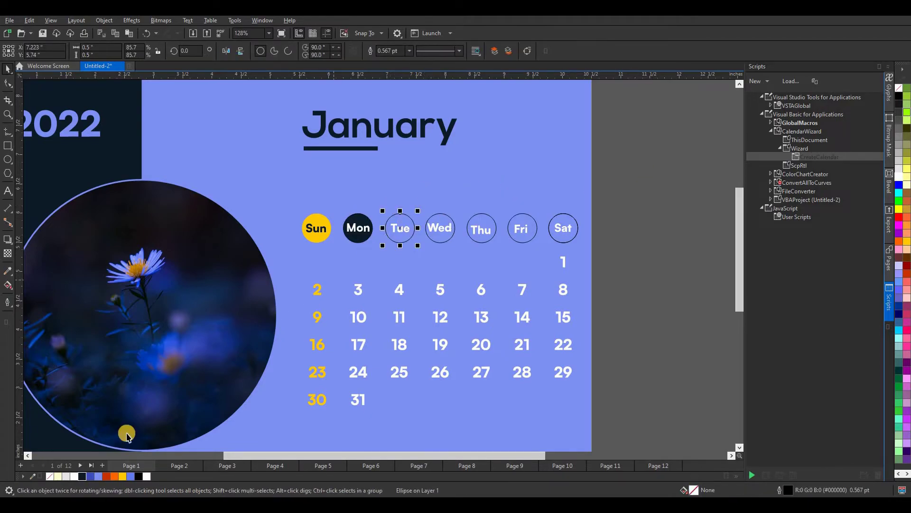
left_click(83, 477)
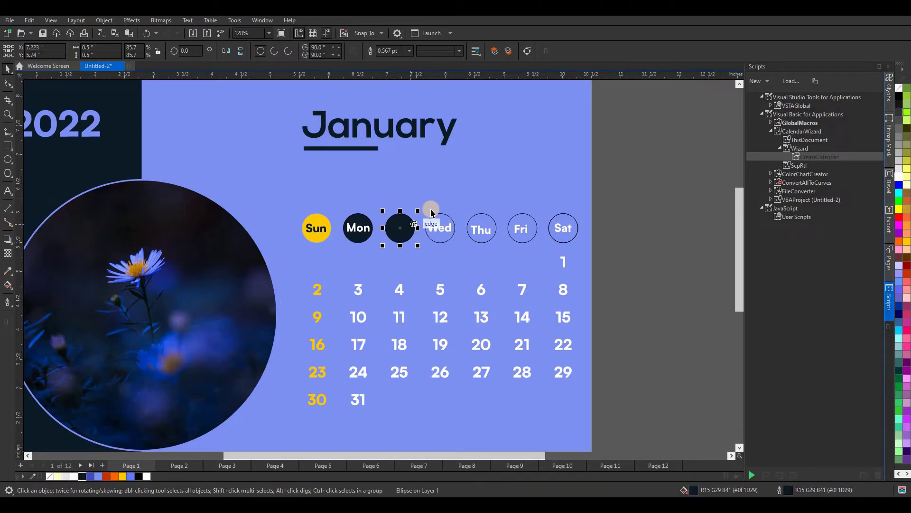
left_click(414, 218)
left_click(414, 219)
key("Delete")
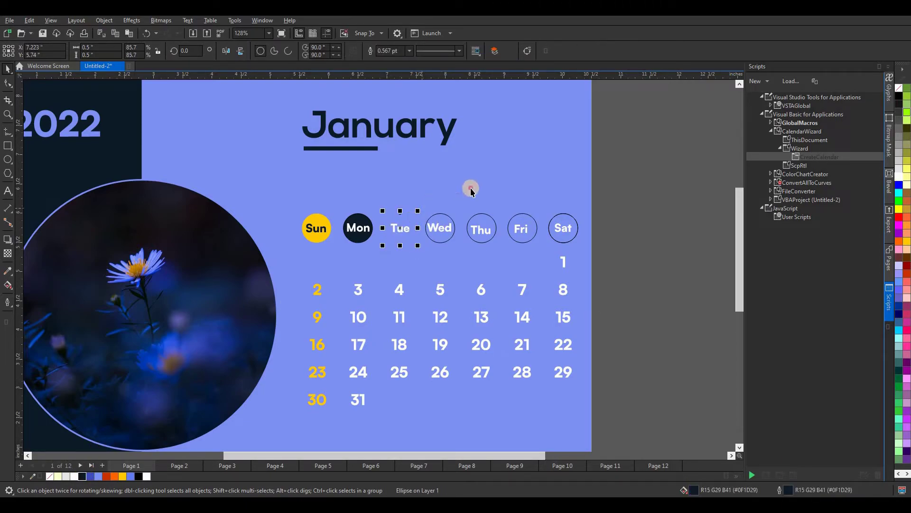
left_click(471, 188)
key("ctrl+z")
left_click(441, 218)
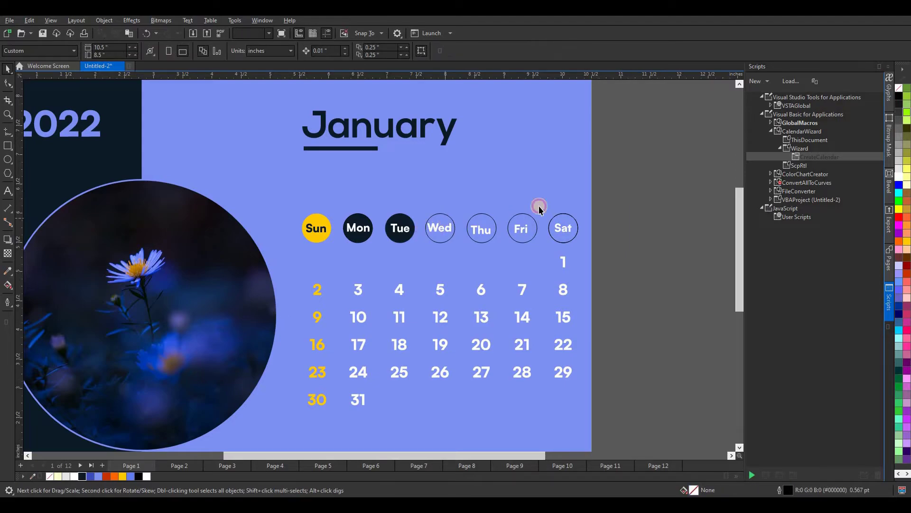
Fill the Wednesday to Saturday circles with dark navy (R15 G29 B41) and recolor their four weekday labels white.
left_click_drag(612, 209, 423, 252)
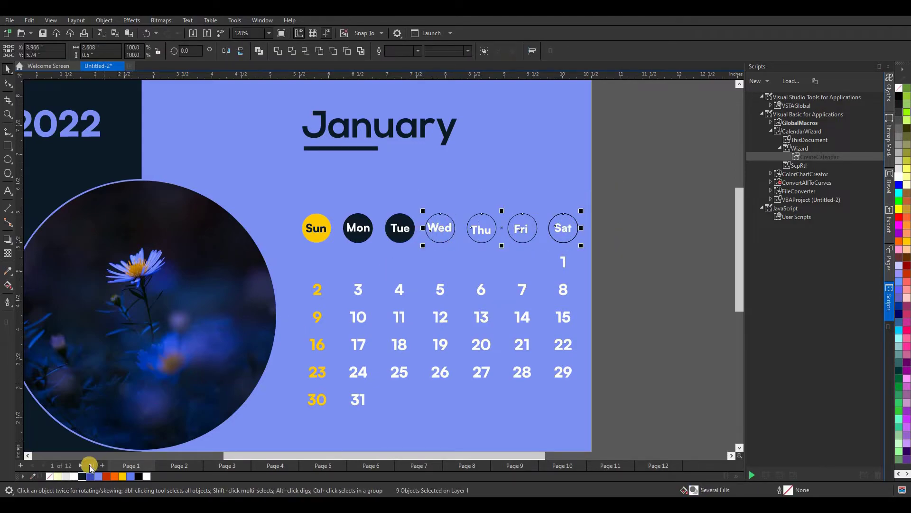
left_click(83, 476)
left_click(600, 217)
left_click_drag(601, 217, 422, 240)
left_click(144, 468)
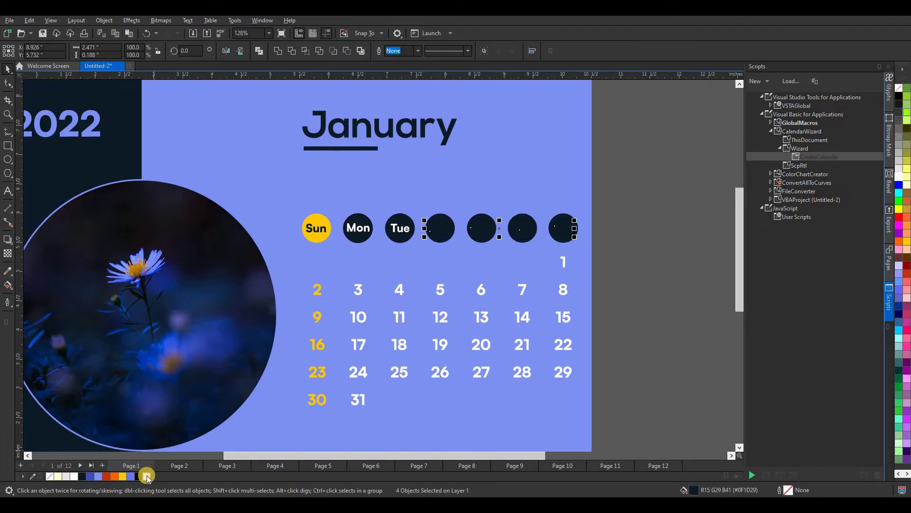
left_click(566, 254)
Adjust the Wed label so that it sits centered inside the Wednesday circle.
scroll(440, 228, "up", 2)
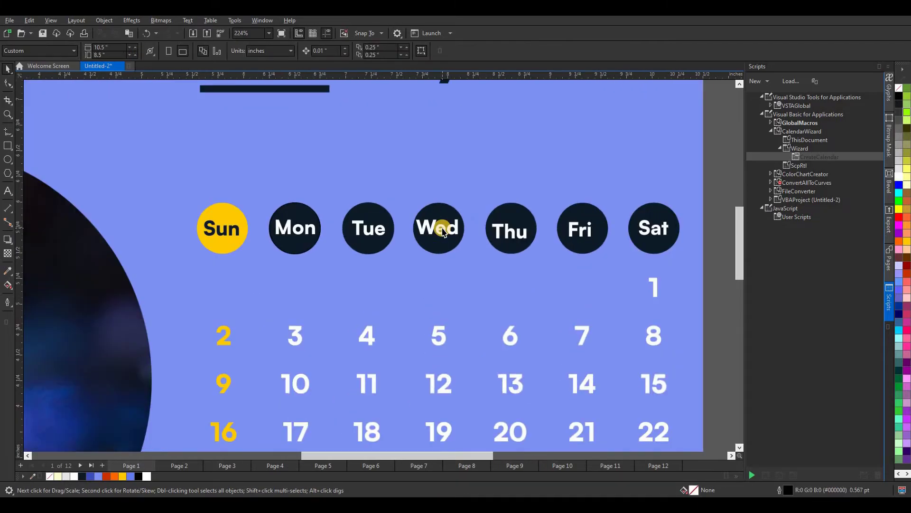
scroll(441, 231, "up", 1)
left_click(450, 233)
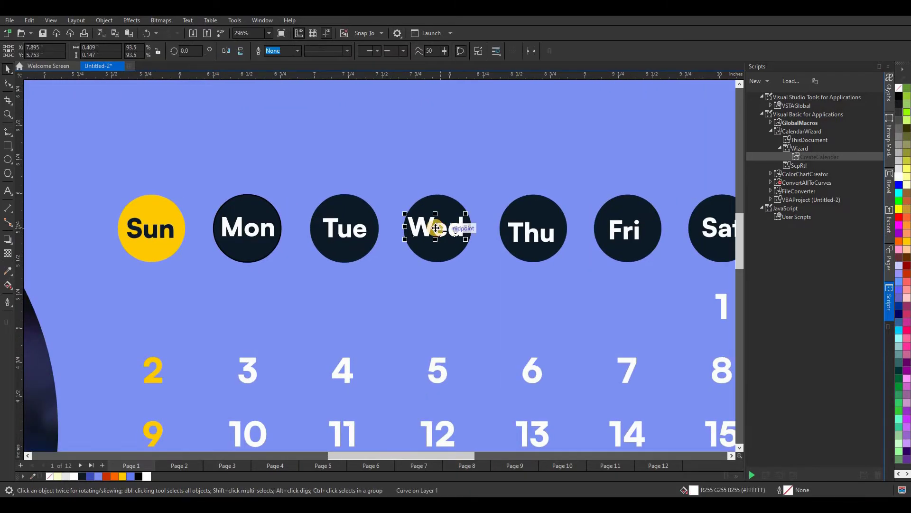
left_click_drag(435, 227, 439, 230)
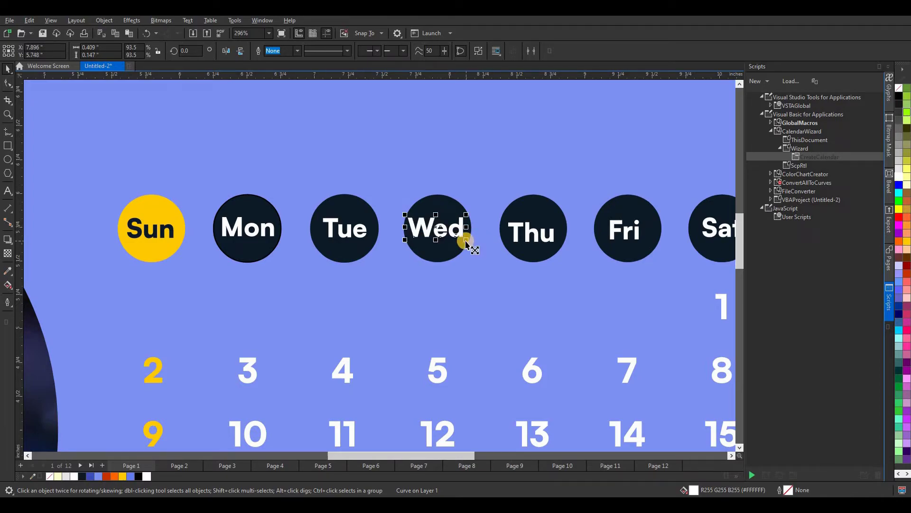
scroll(470, 228, "down", 2)
left_click_drag(451, 233, 449, 229)
scroll(448, 231, "up", 3)
scroll(449, 229, "down", 4)
left_click(700, 226)
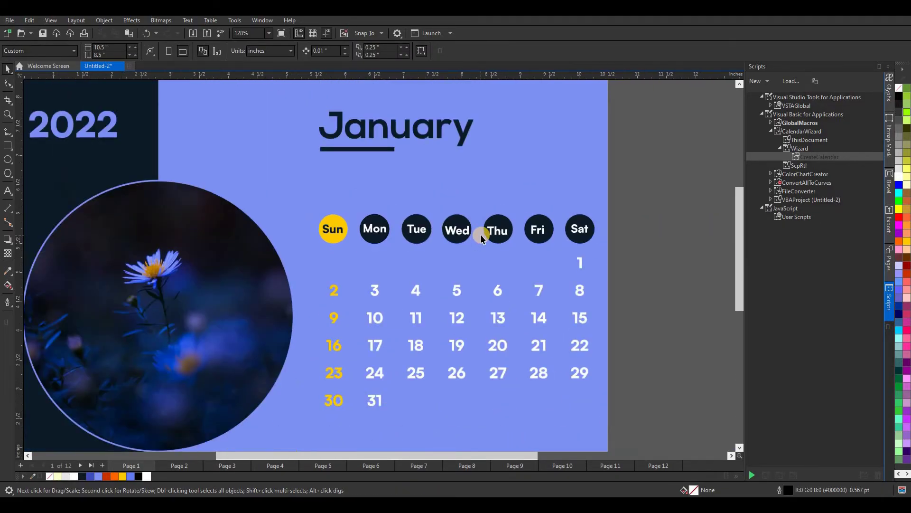
Move the Mrunal Designs lettering onto the calendar page, below the January dates.
scroll(482, 235, "down", 2)
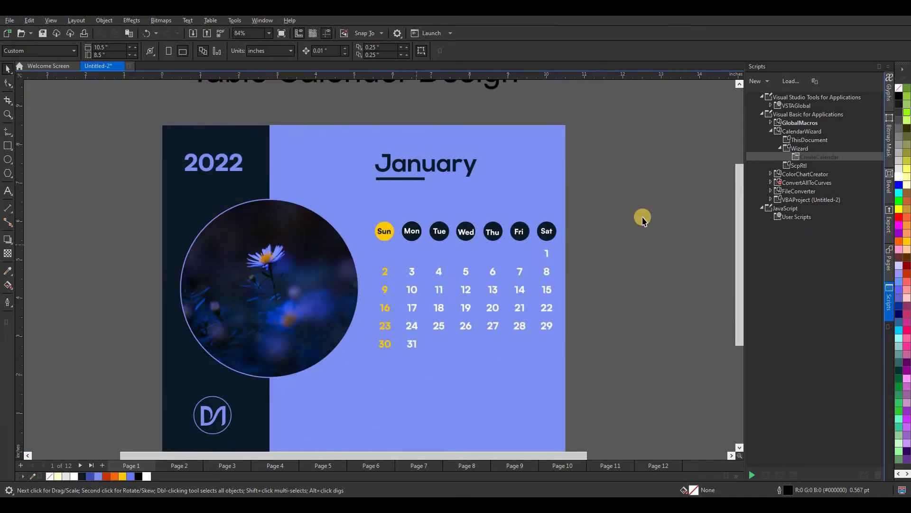
scroll(531, 229, "down", 2)
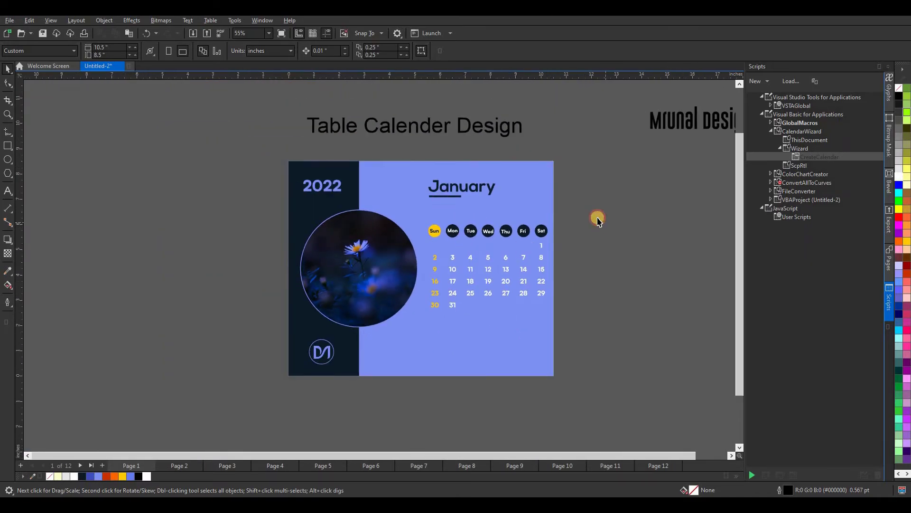
left_click_drag(680, 126, 471, 345)
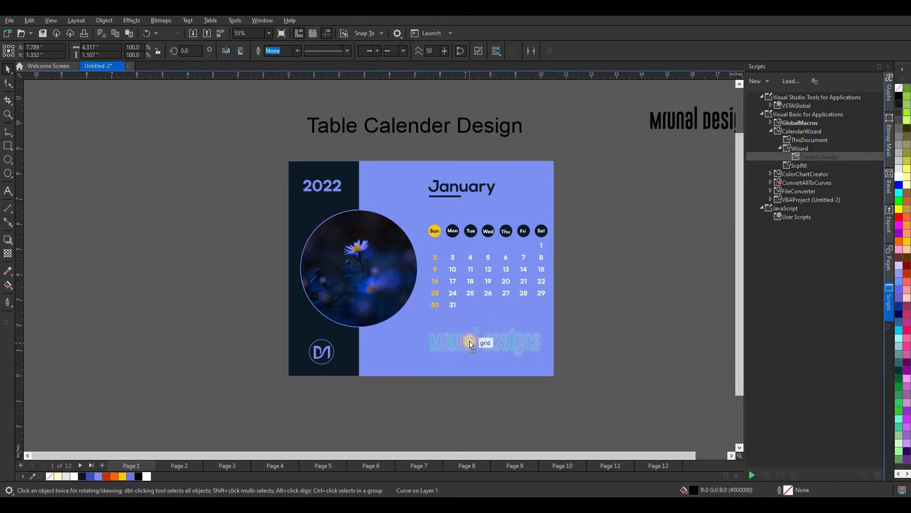
left_click_drag(472, 345, 471, 345)
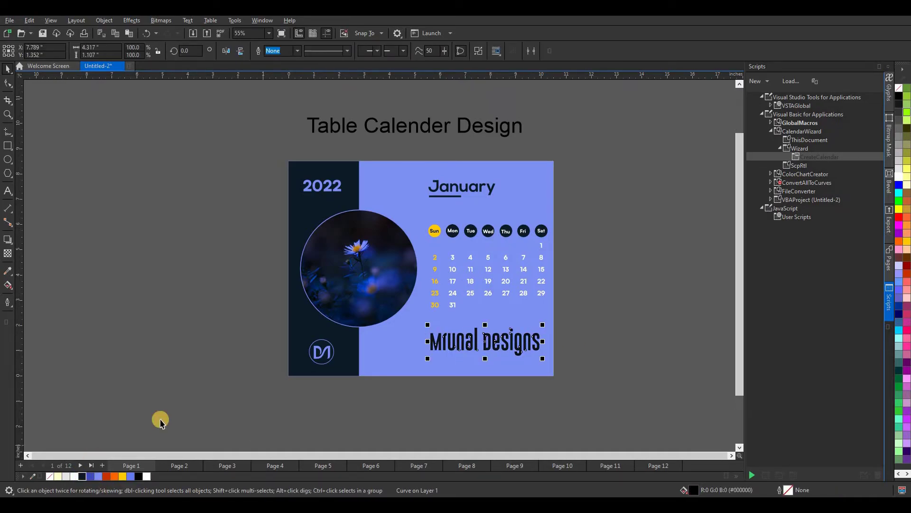
left_click(202, 398)
scroll(495, 360, "down", 1)
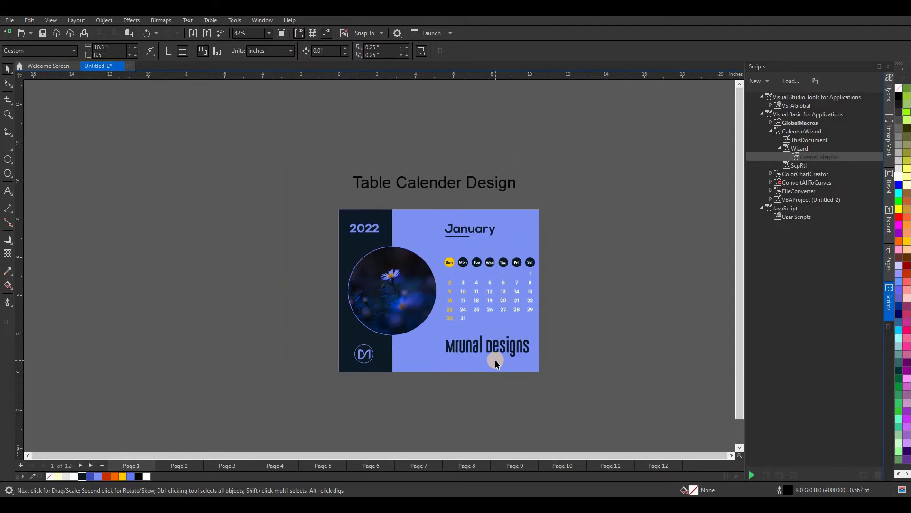
Delete the "Table Calender Design" title above the calendar page.
scroll(522, 332, "up", 1)
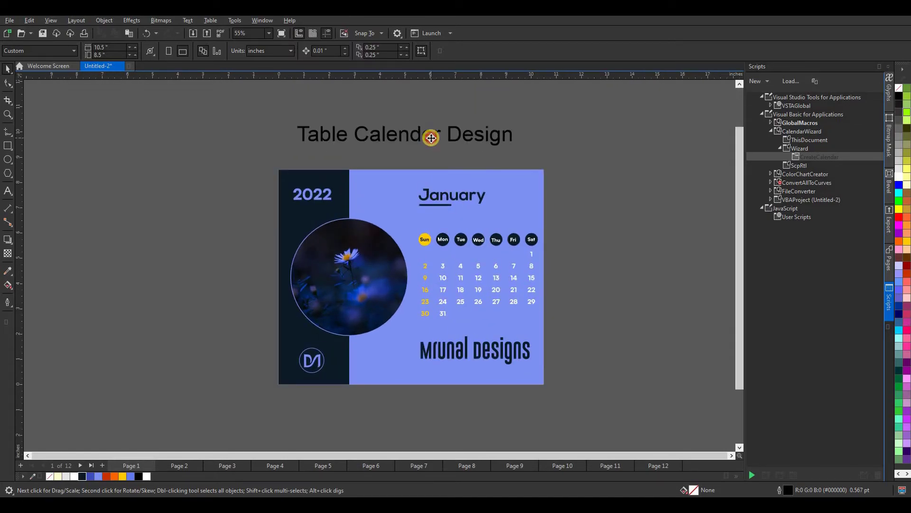
left_click(431, 138)
key("Delete")
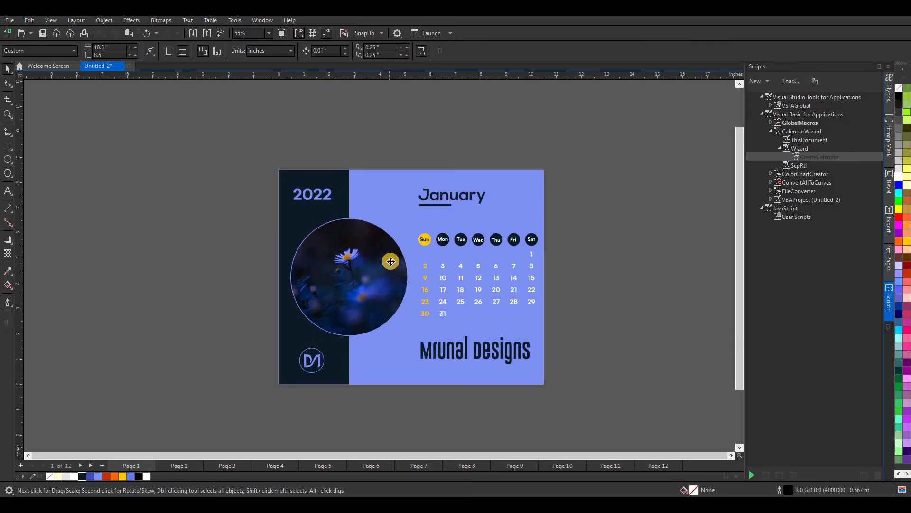
Draw a circle about 1.12 inches in diameter over the upper-right edge of the round flower photo.
left_click(390, 261)
scroll(399, 212, "up", 1)
left_click(7, 160)
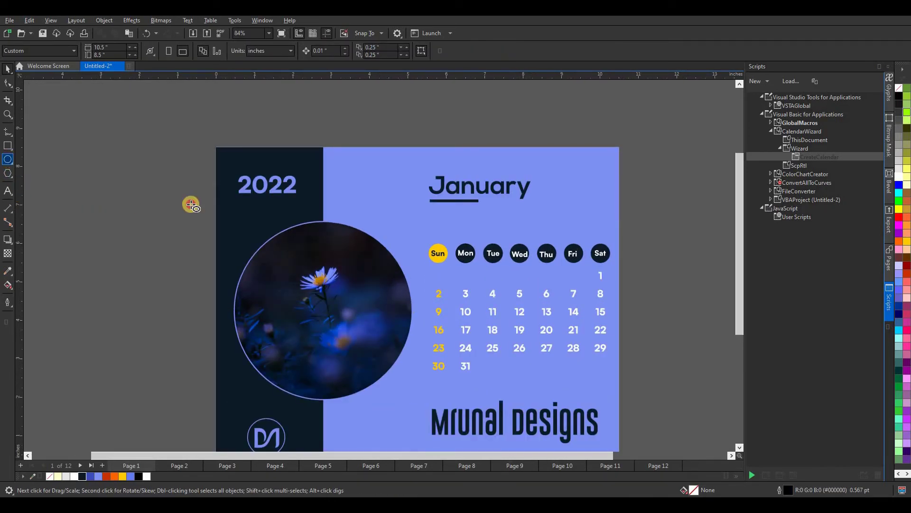
left_click_drag(355, 221, 396, 263)
left_click(8, 69)
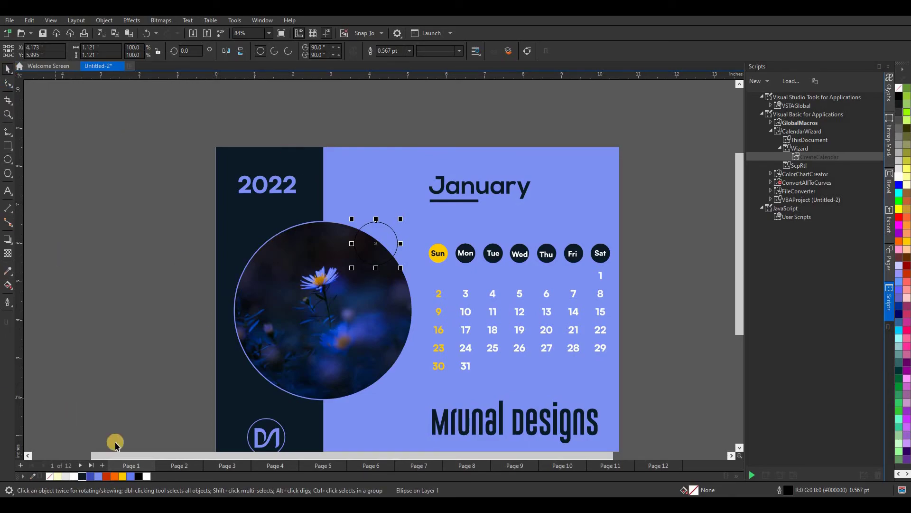
Fill the small circle with light blue (R126 G146 B245), outline it in dark navy (R15 G29 B41) and enlarge it to about 1.25 inches.
left_click(99, 477)
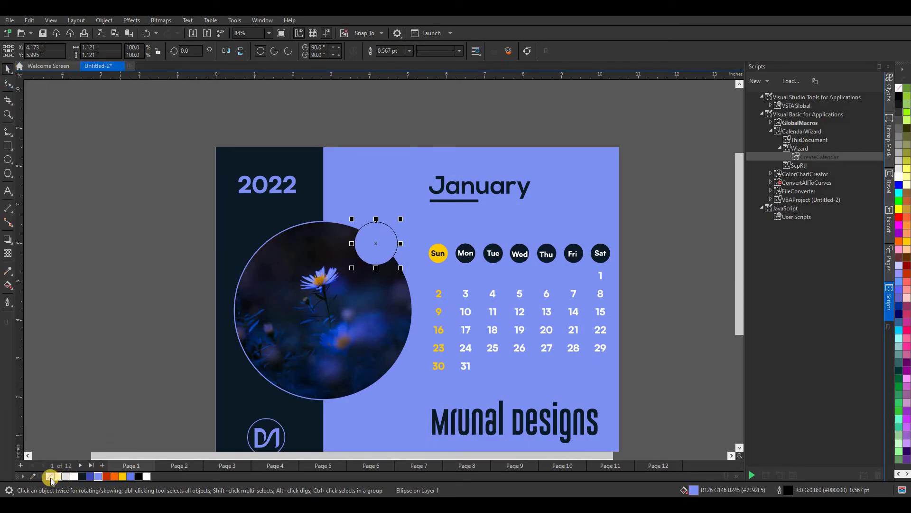
right_click(51, 476)
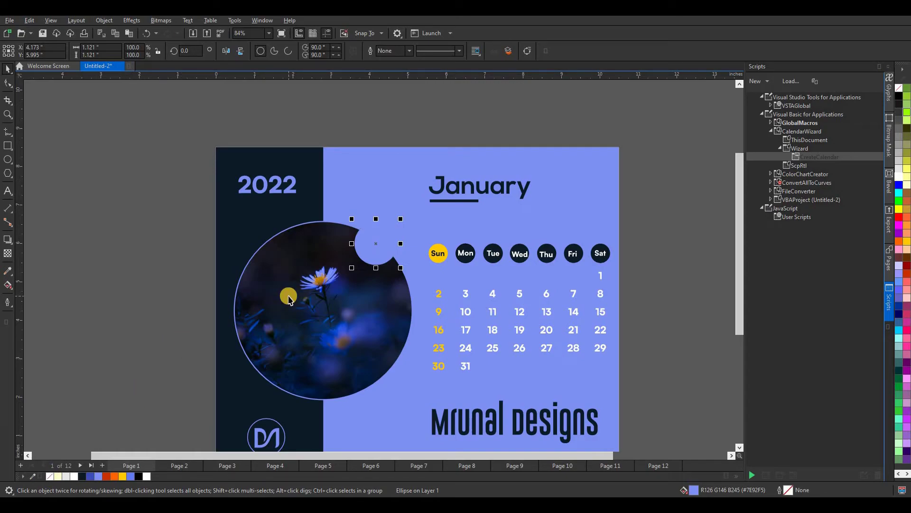
key("ctrl+z")
right_click(83, 473)
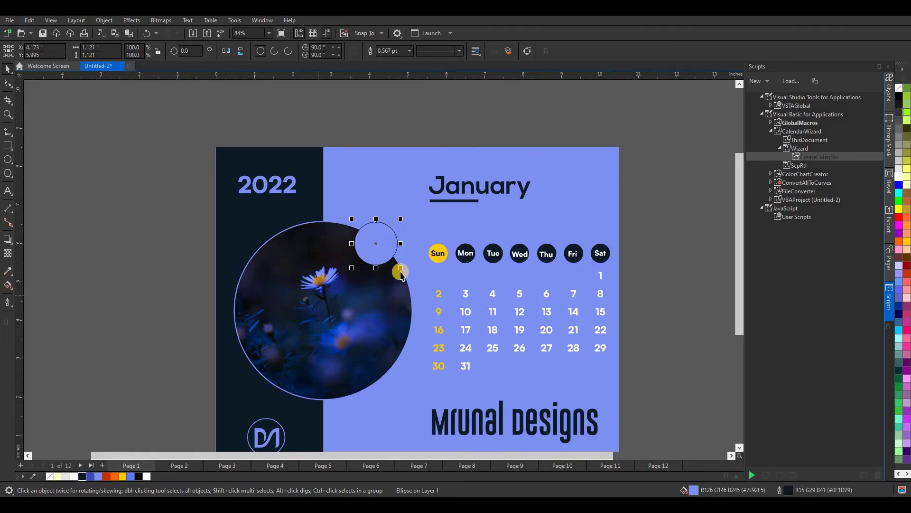
left_click(137, 262)
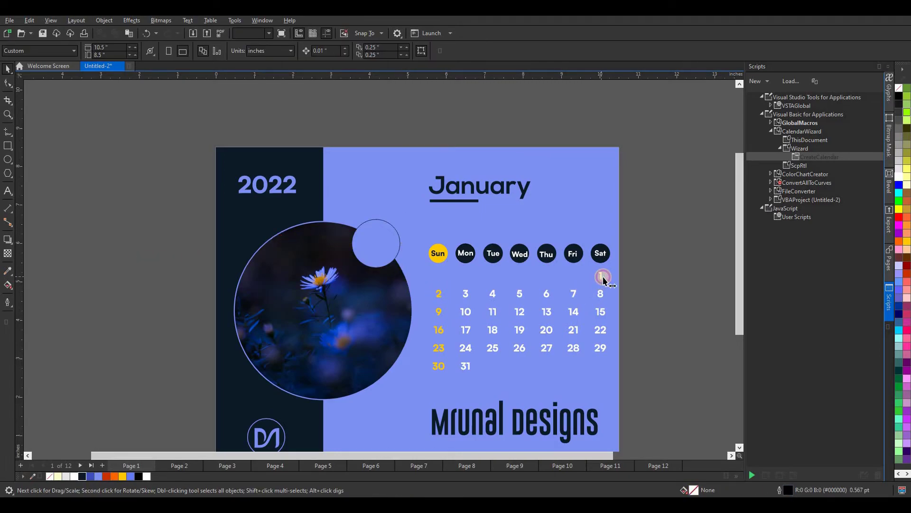
Copy the date 1 from the Saturday column into the small circle and enlarge it to about 0.69 inches high.
left_click(603, 279)
left_click_drag(601, 279, 380, 246)
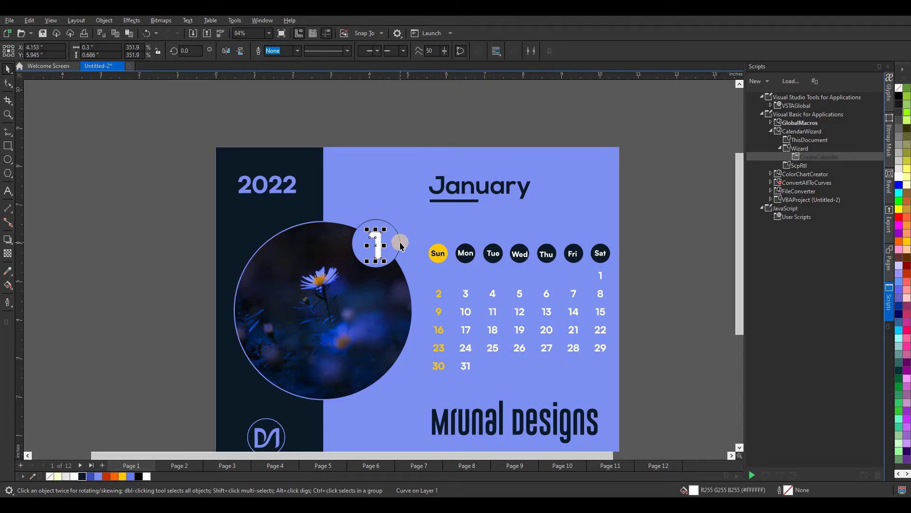
left_click(631, 214)
Remove the outline of the circle behind the large 1, surround it with a light blue ring and fill it with blue (R62 G78 B189).
scroll(494, 198, "down", 3)
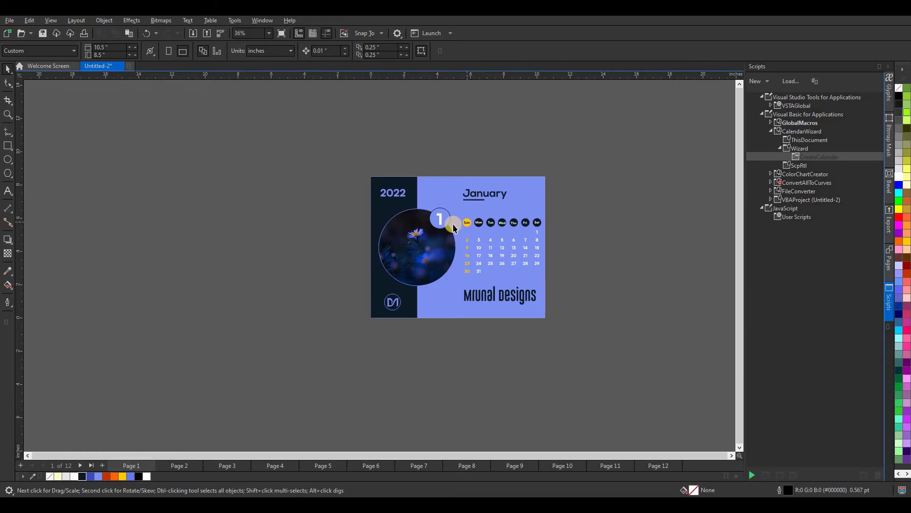
scroll(449, 229, "up", 1)
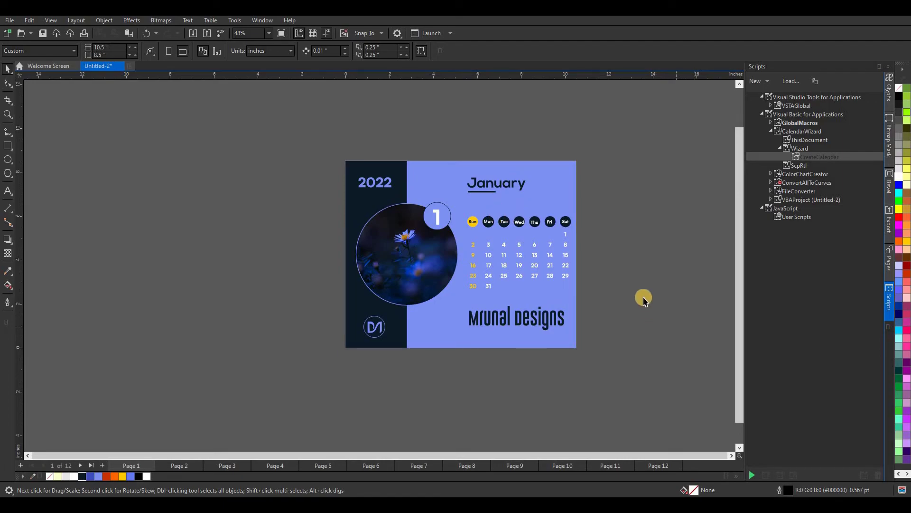
scroll(643, 292, "up", 1)
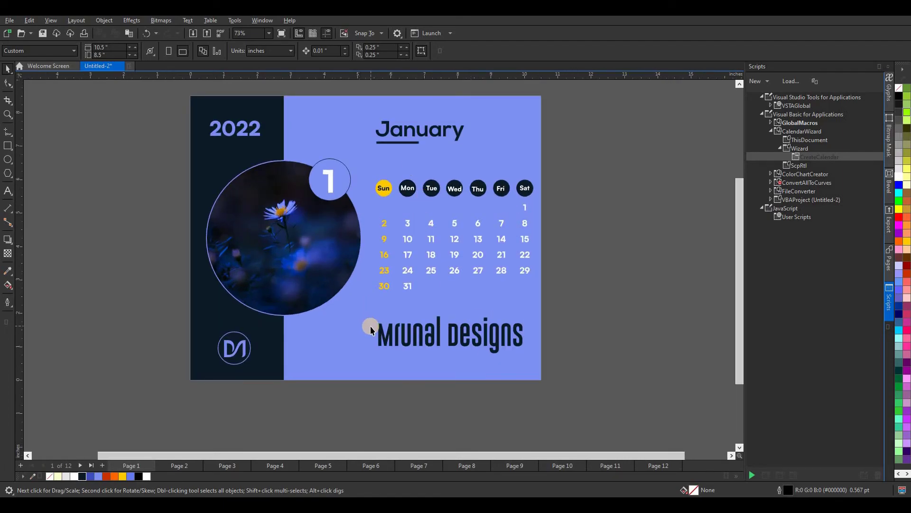
scroll(371, 327, "down", 1)
scroll(390, 184, "up", 1)
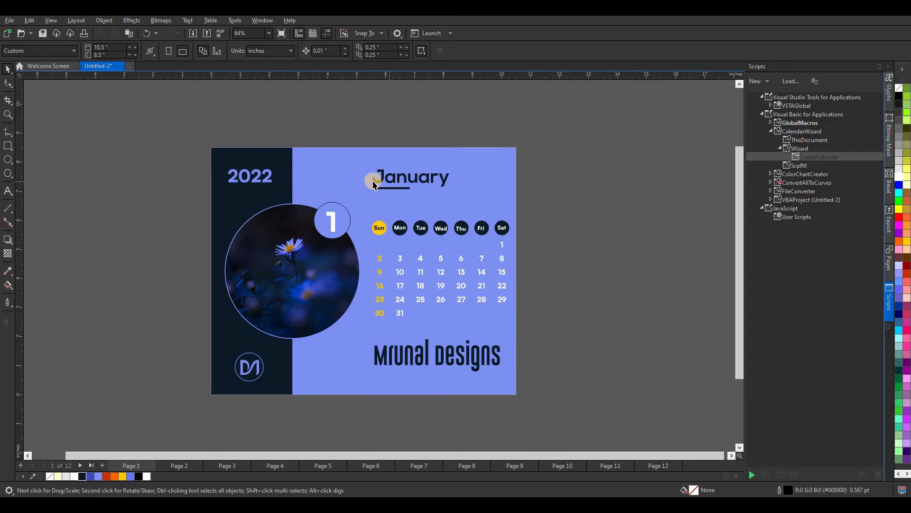
left_click(342, 211)
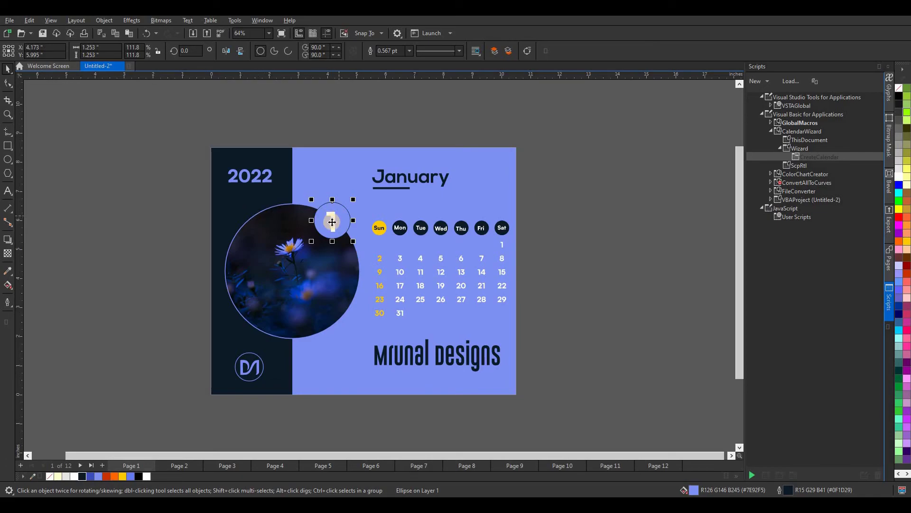
scroll(332, 222, "up", 2)
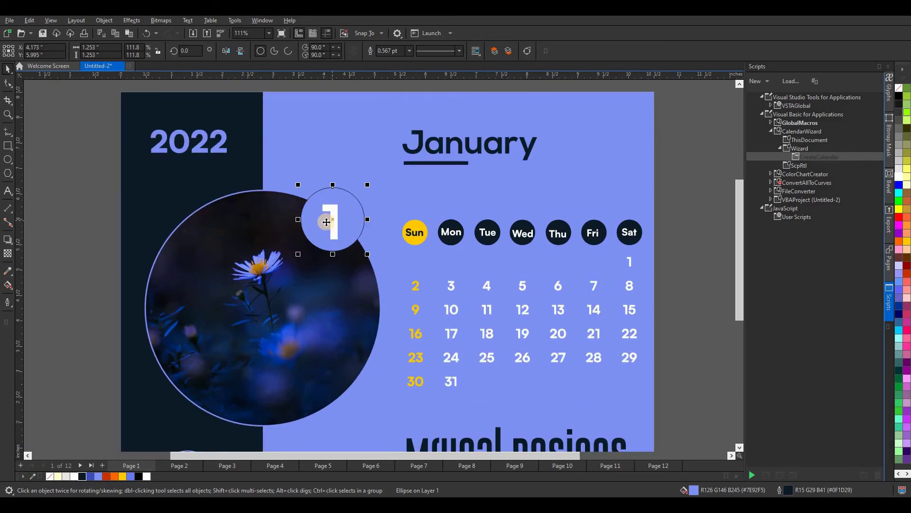
right_click(51, 476)
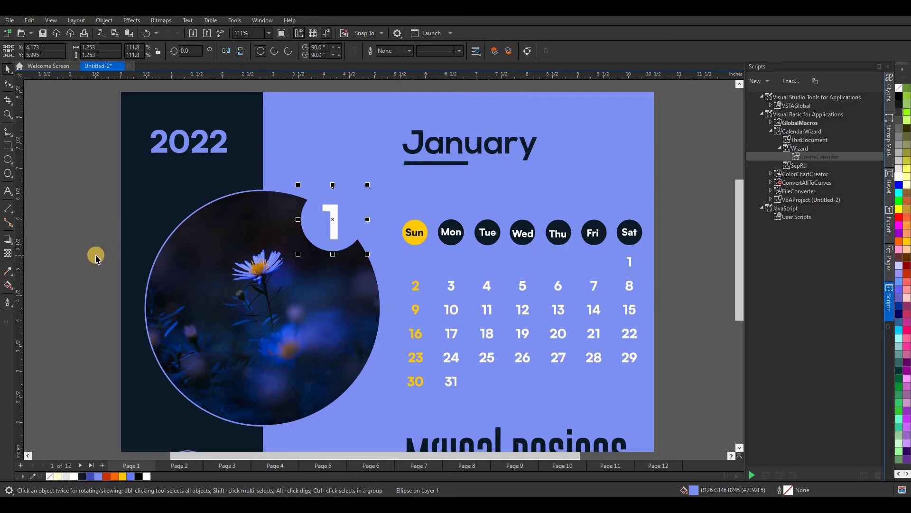
left_click(82, 476)
left_click(91, 476)
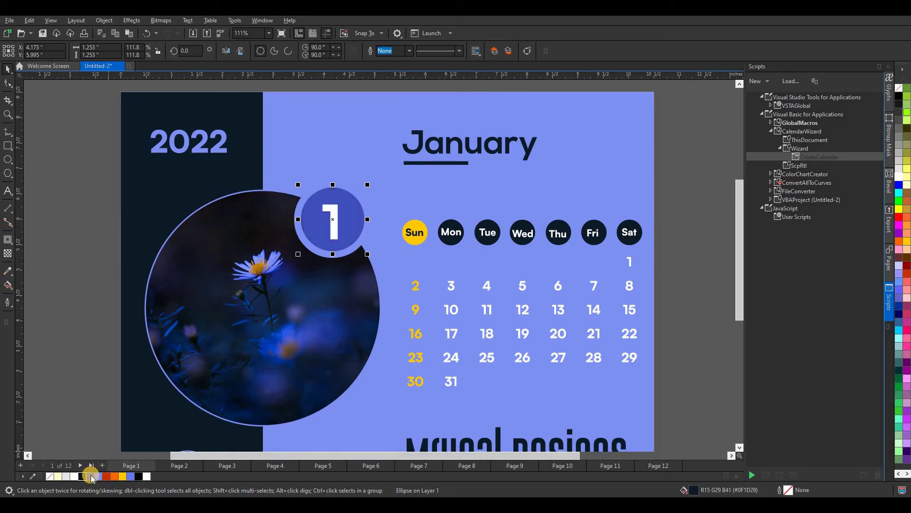
scroll(264, 248, "down", 2)
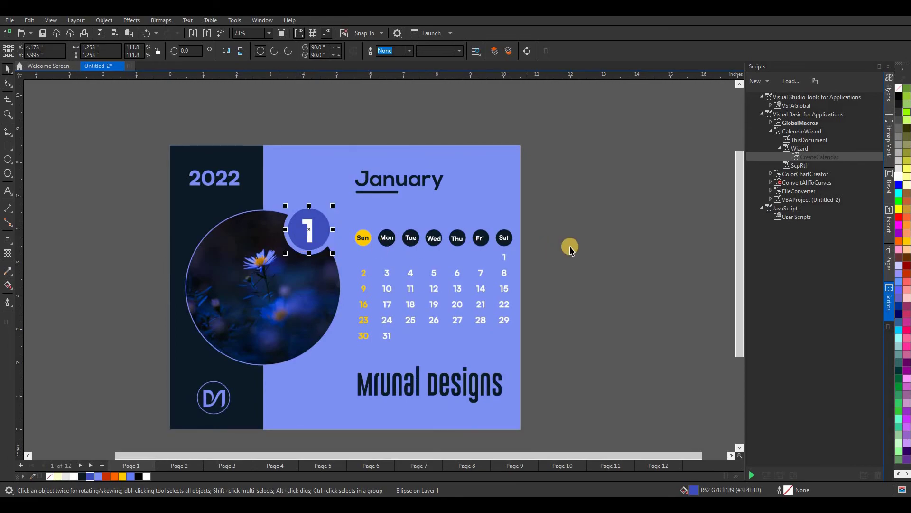
left_click(570, 250)
Recolor the January heading and its underline with blue (R62 G78 B189).
scroll(528, 264, "down", 3)
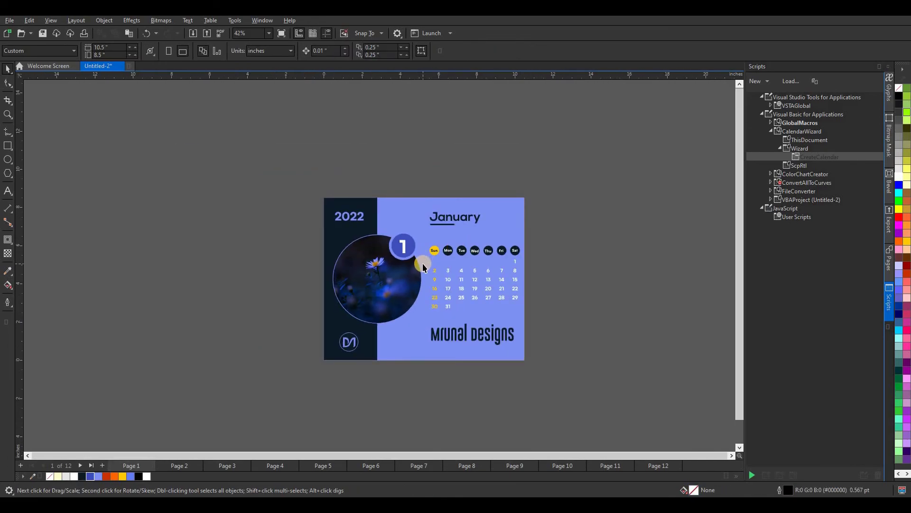
scroll(423, 263, "up", 2)
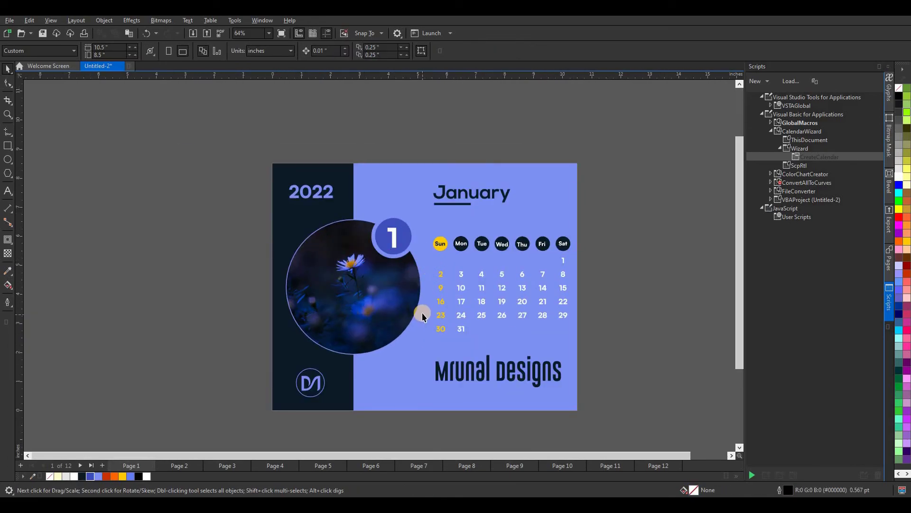
left_click(471, 196)
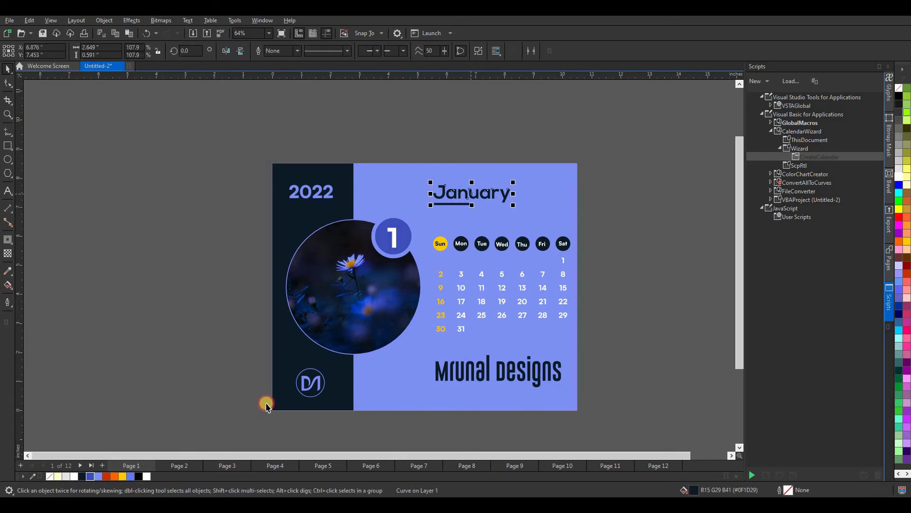
left_click(90, 476)
left_click(454, 206)
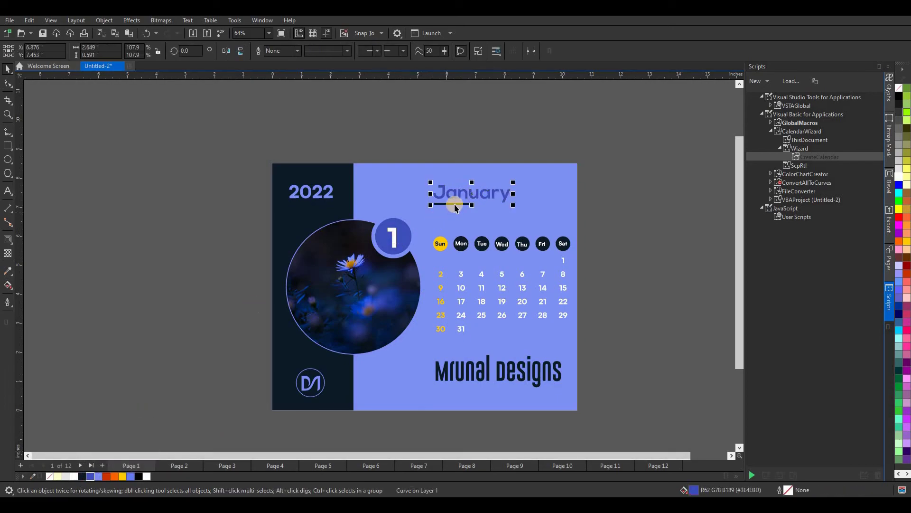
left_click(90, 476)
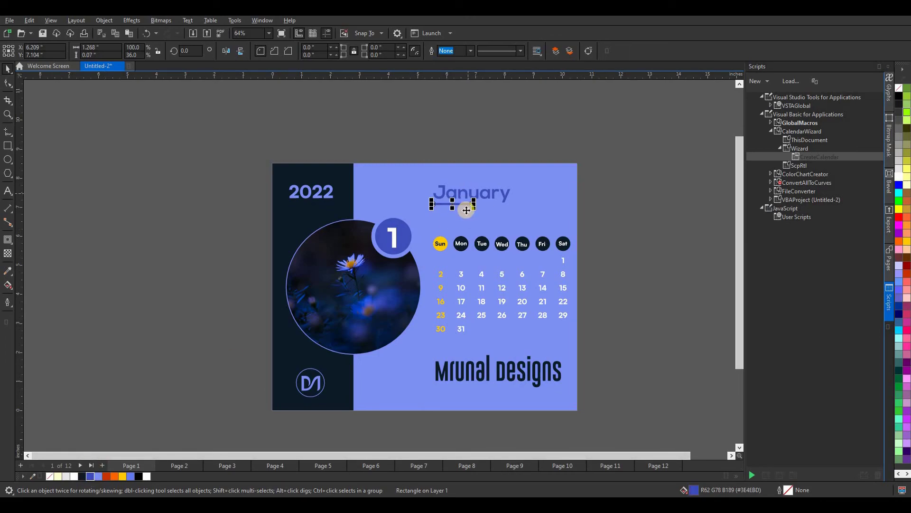
Recolor the Mrunal Designs lettering with the same blue as the January heading.
left_click(459, 369)
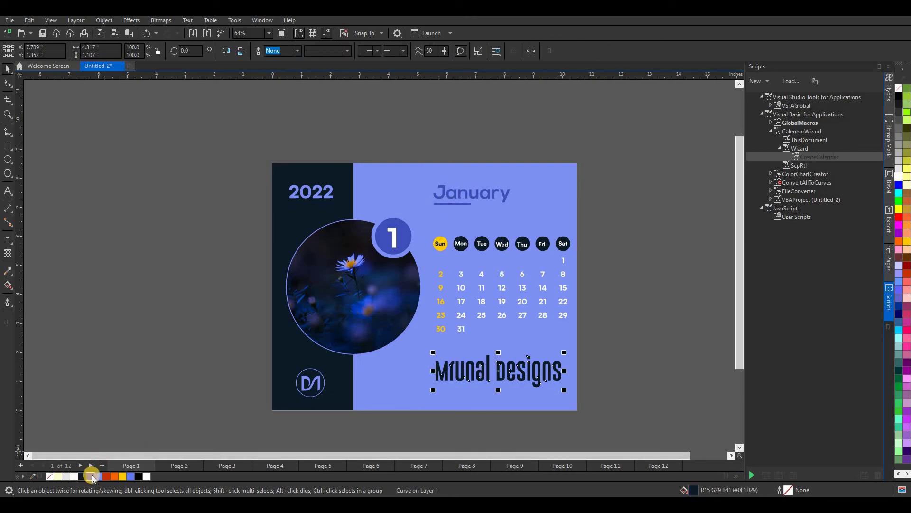
left_click(224, 369)
scroll(525, 305, "down", 2)
scroll(540, 362, "up", 1)
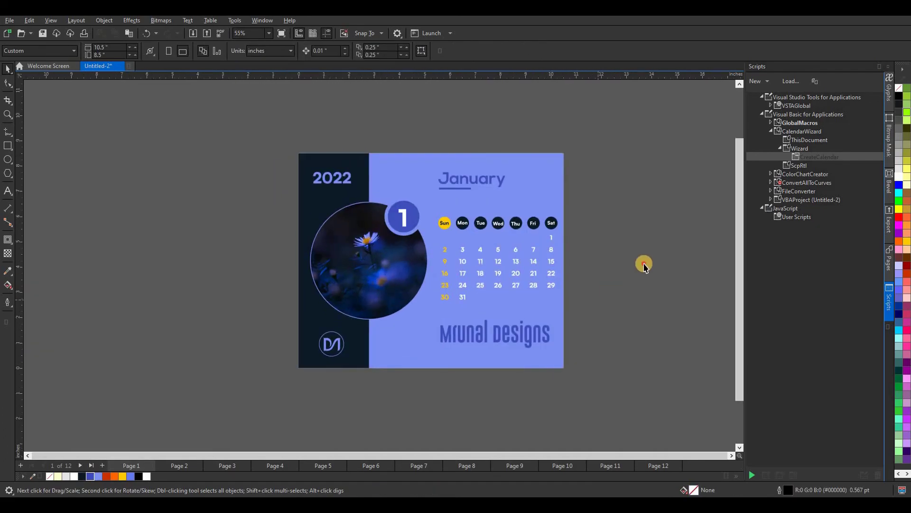